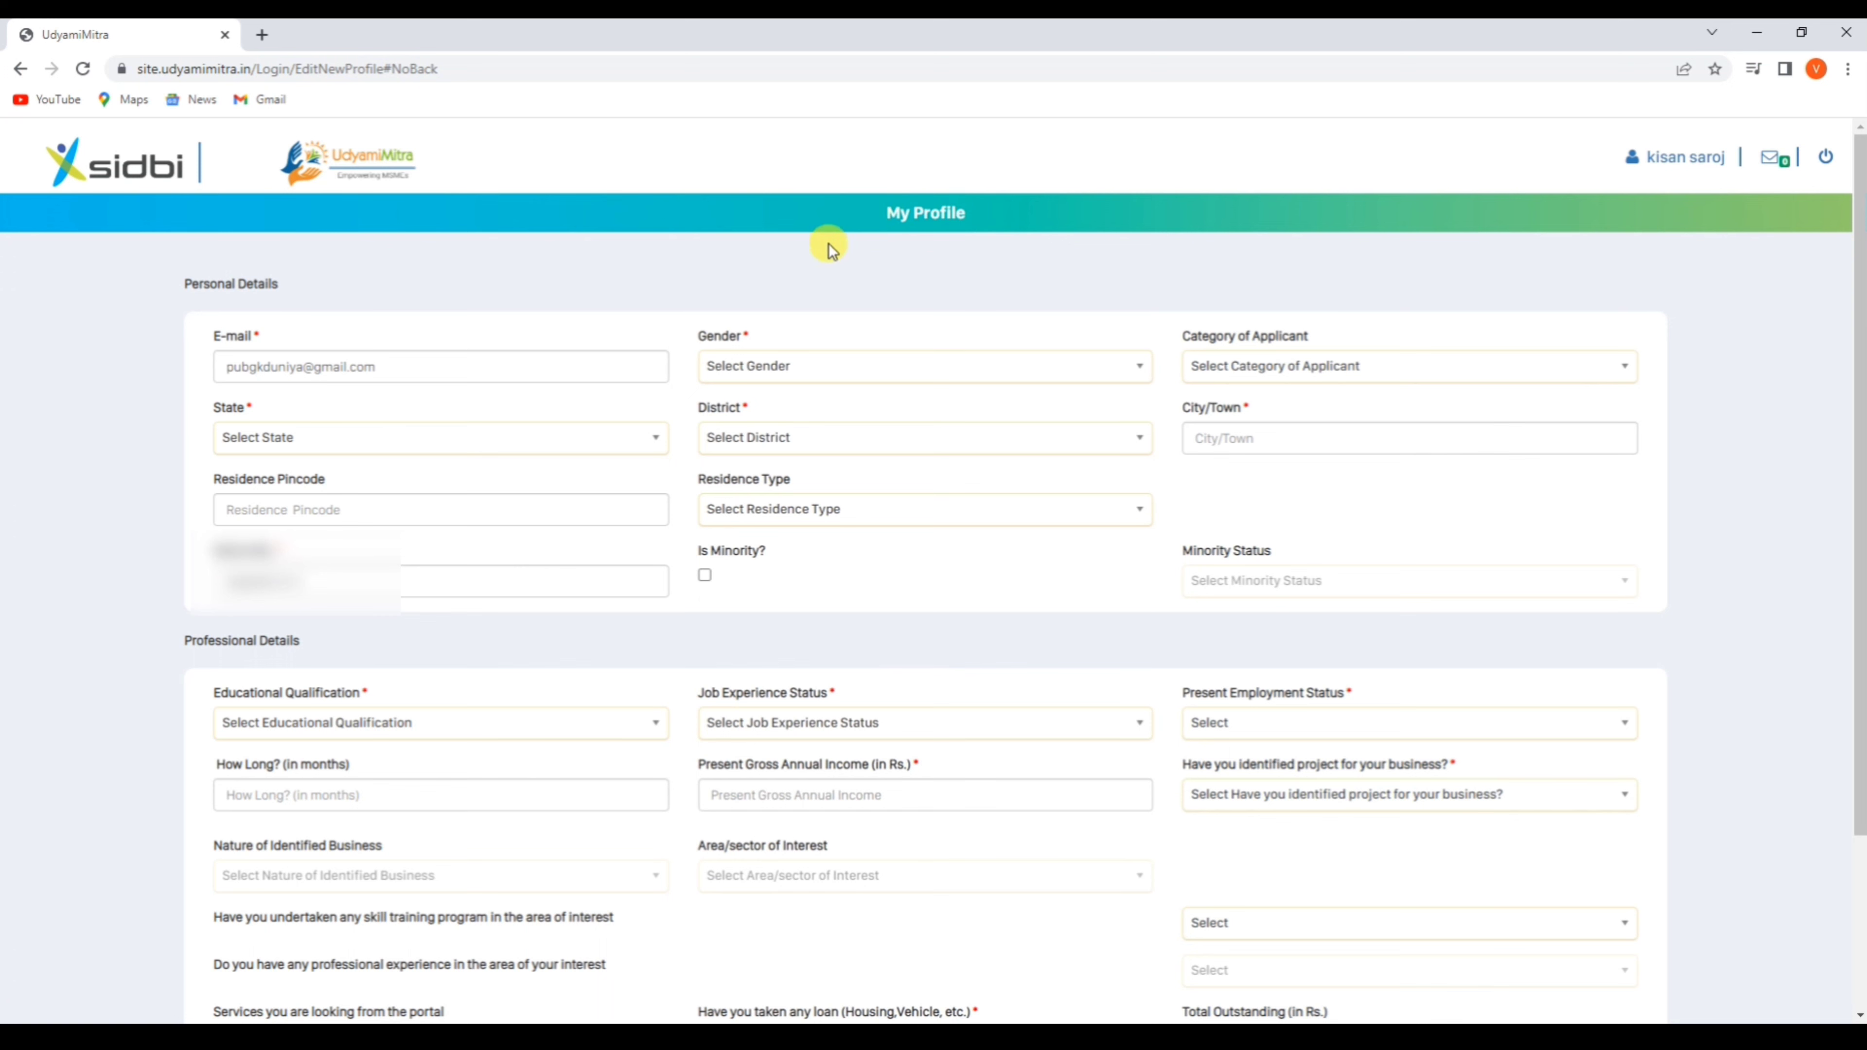
Step: Set the gender to Male and the category of applicant to General in the personal details
scroll(784, 300, "down", 1)
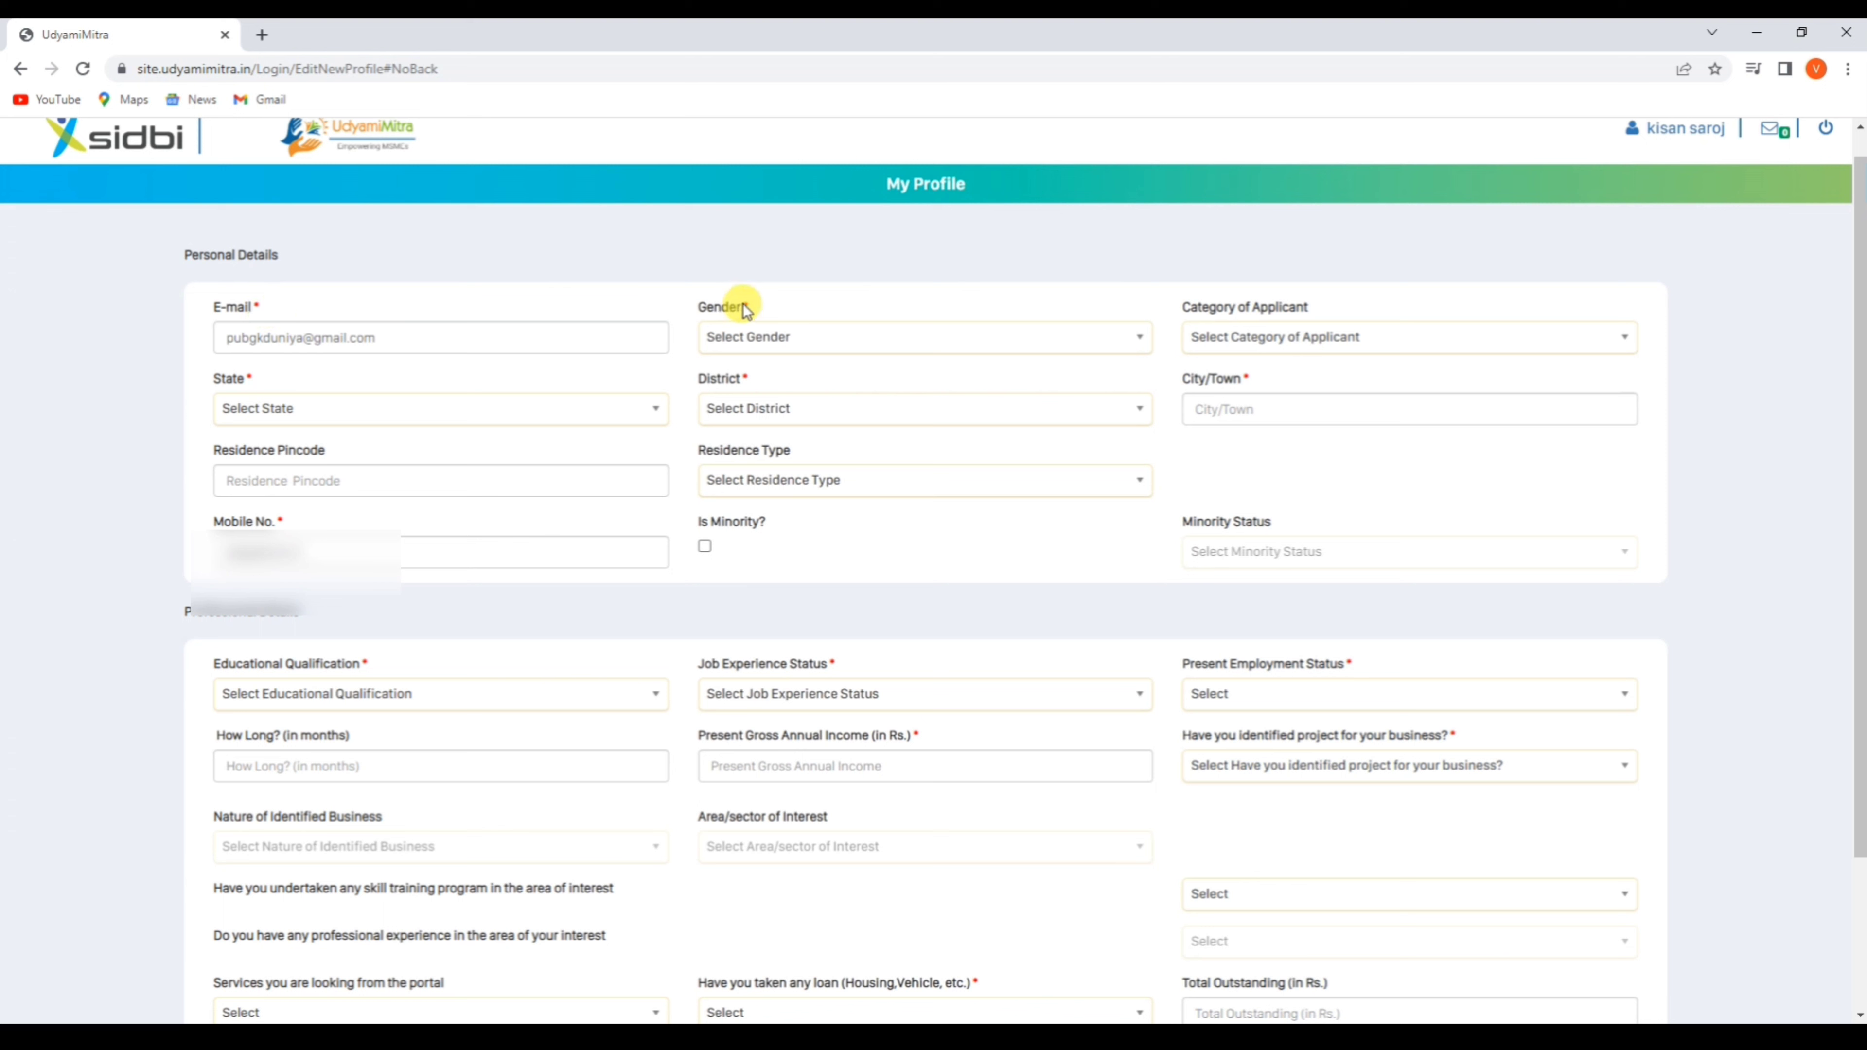
left_click(749, 346)
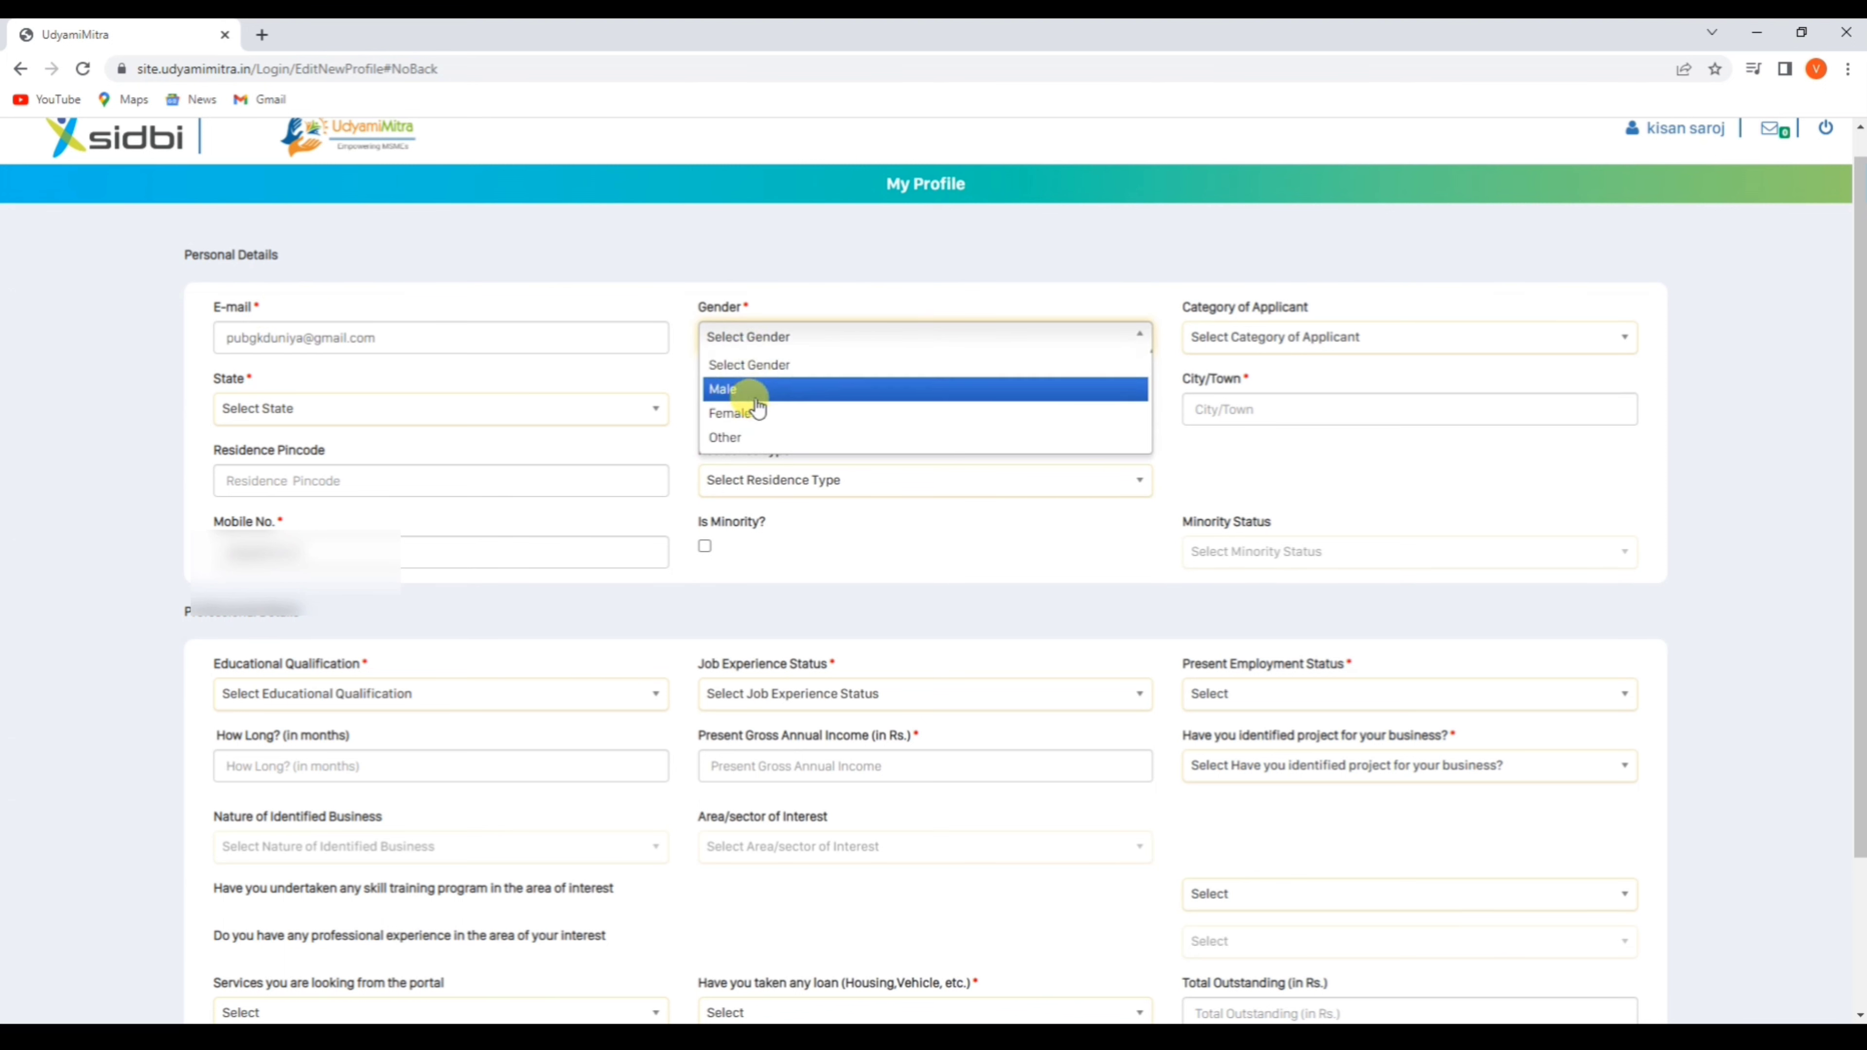
left_click(753, 393)
left_click(1268, 340)
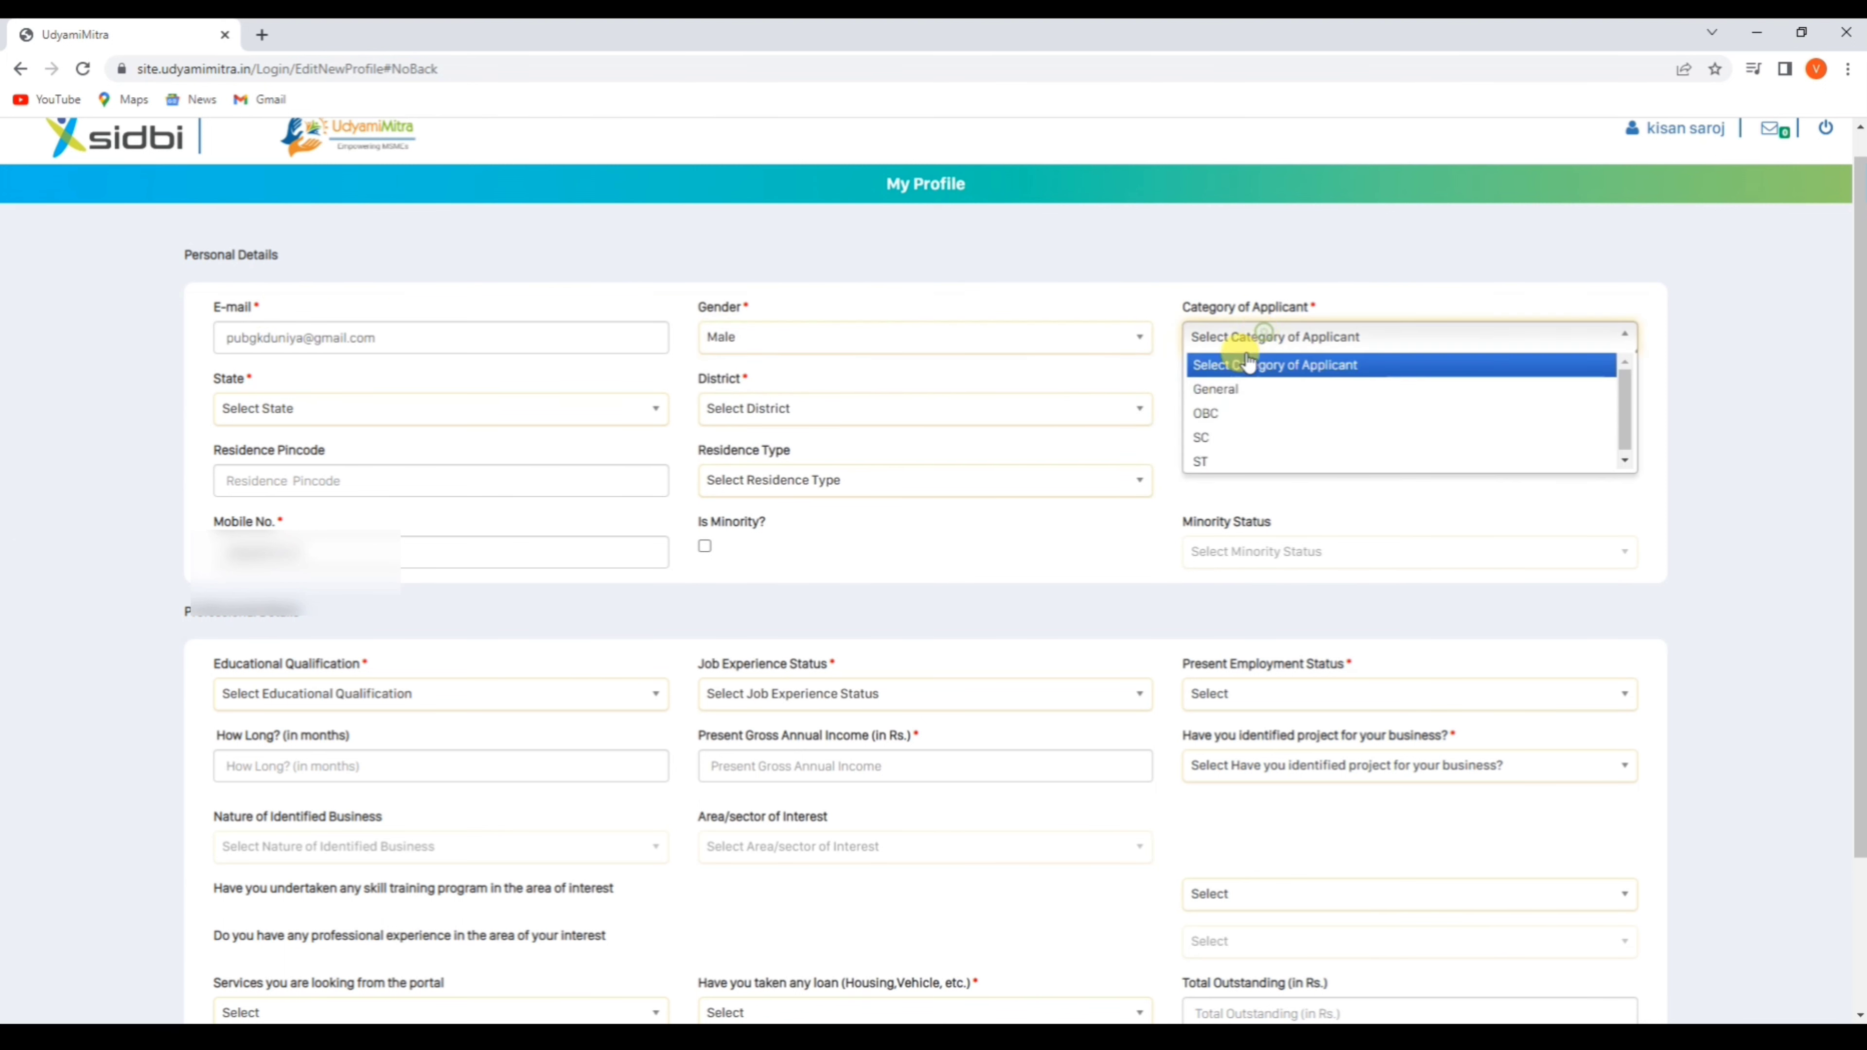
left_click(1216, 388)
Step: Set the state to MAHARASHTRA and the district to Thane in the personal details
left_click(260, 409)
scroll(287, 508, "down", 10)
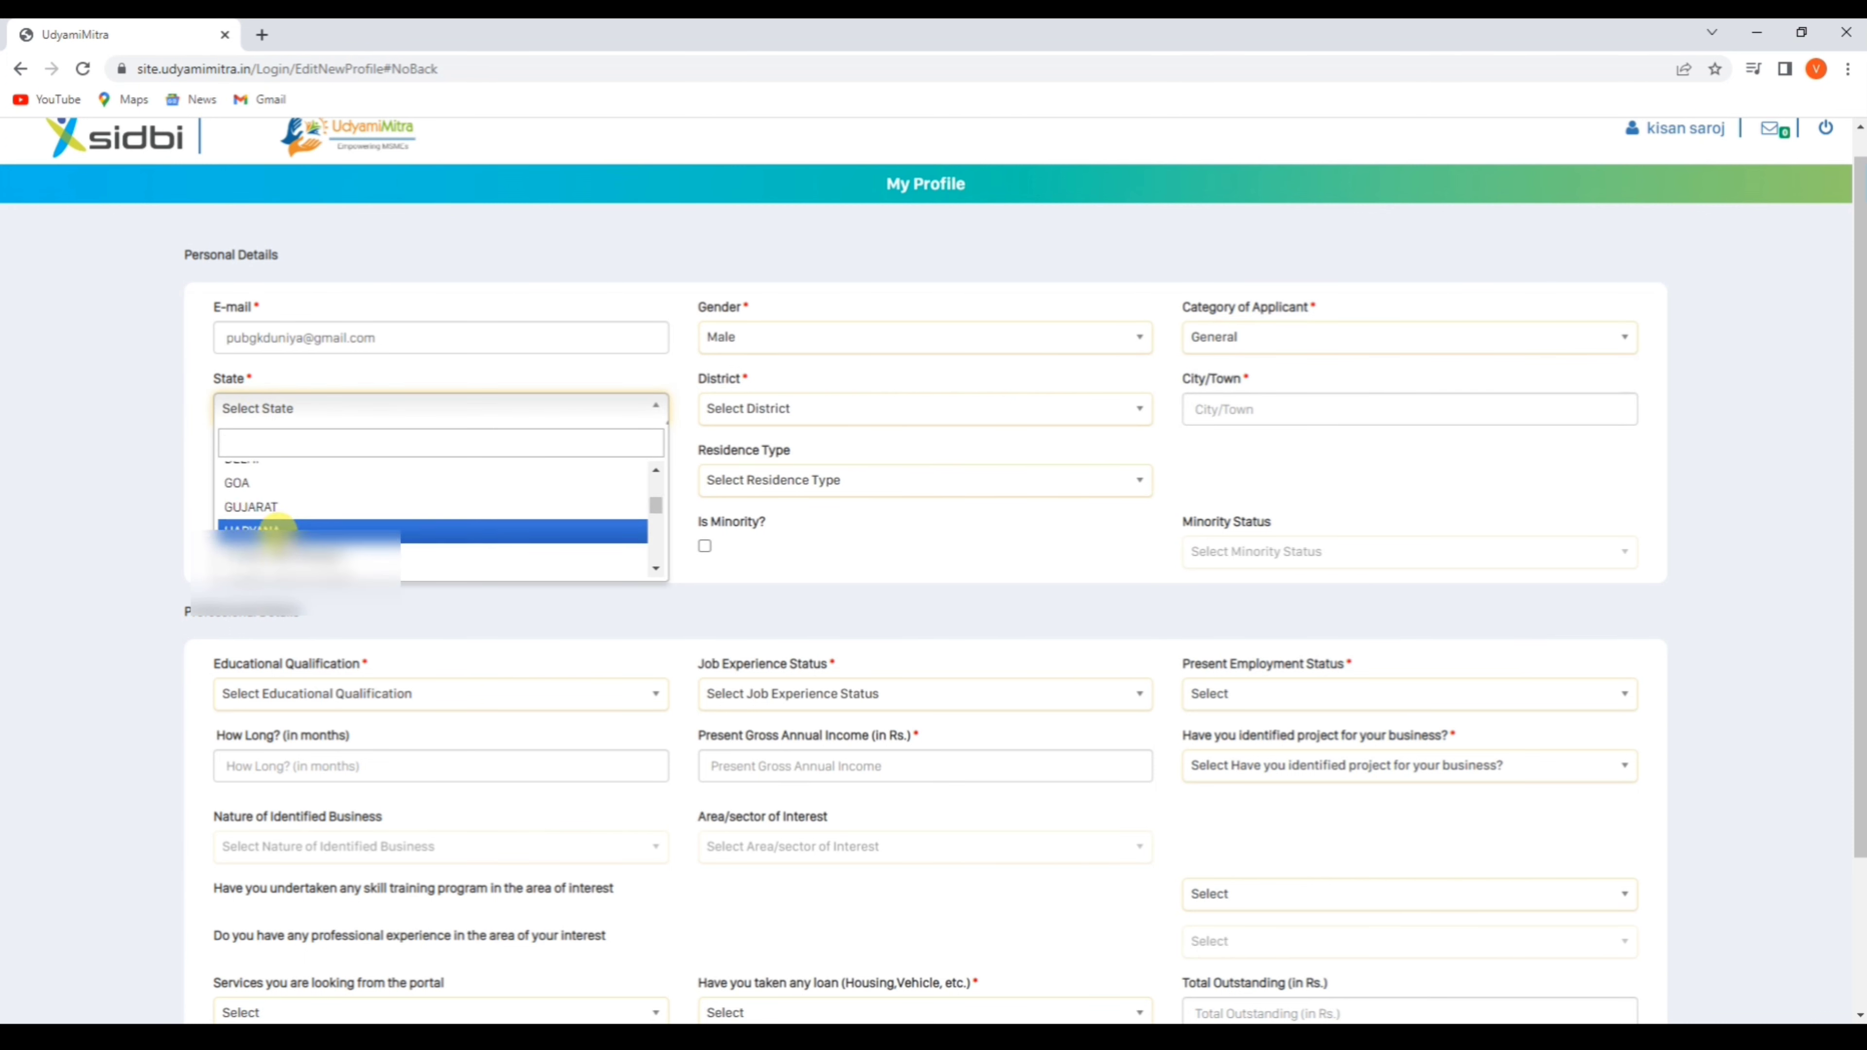
scroll(292, 524, "up", 5)
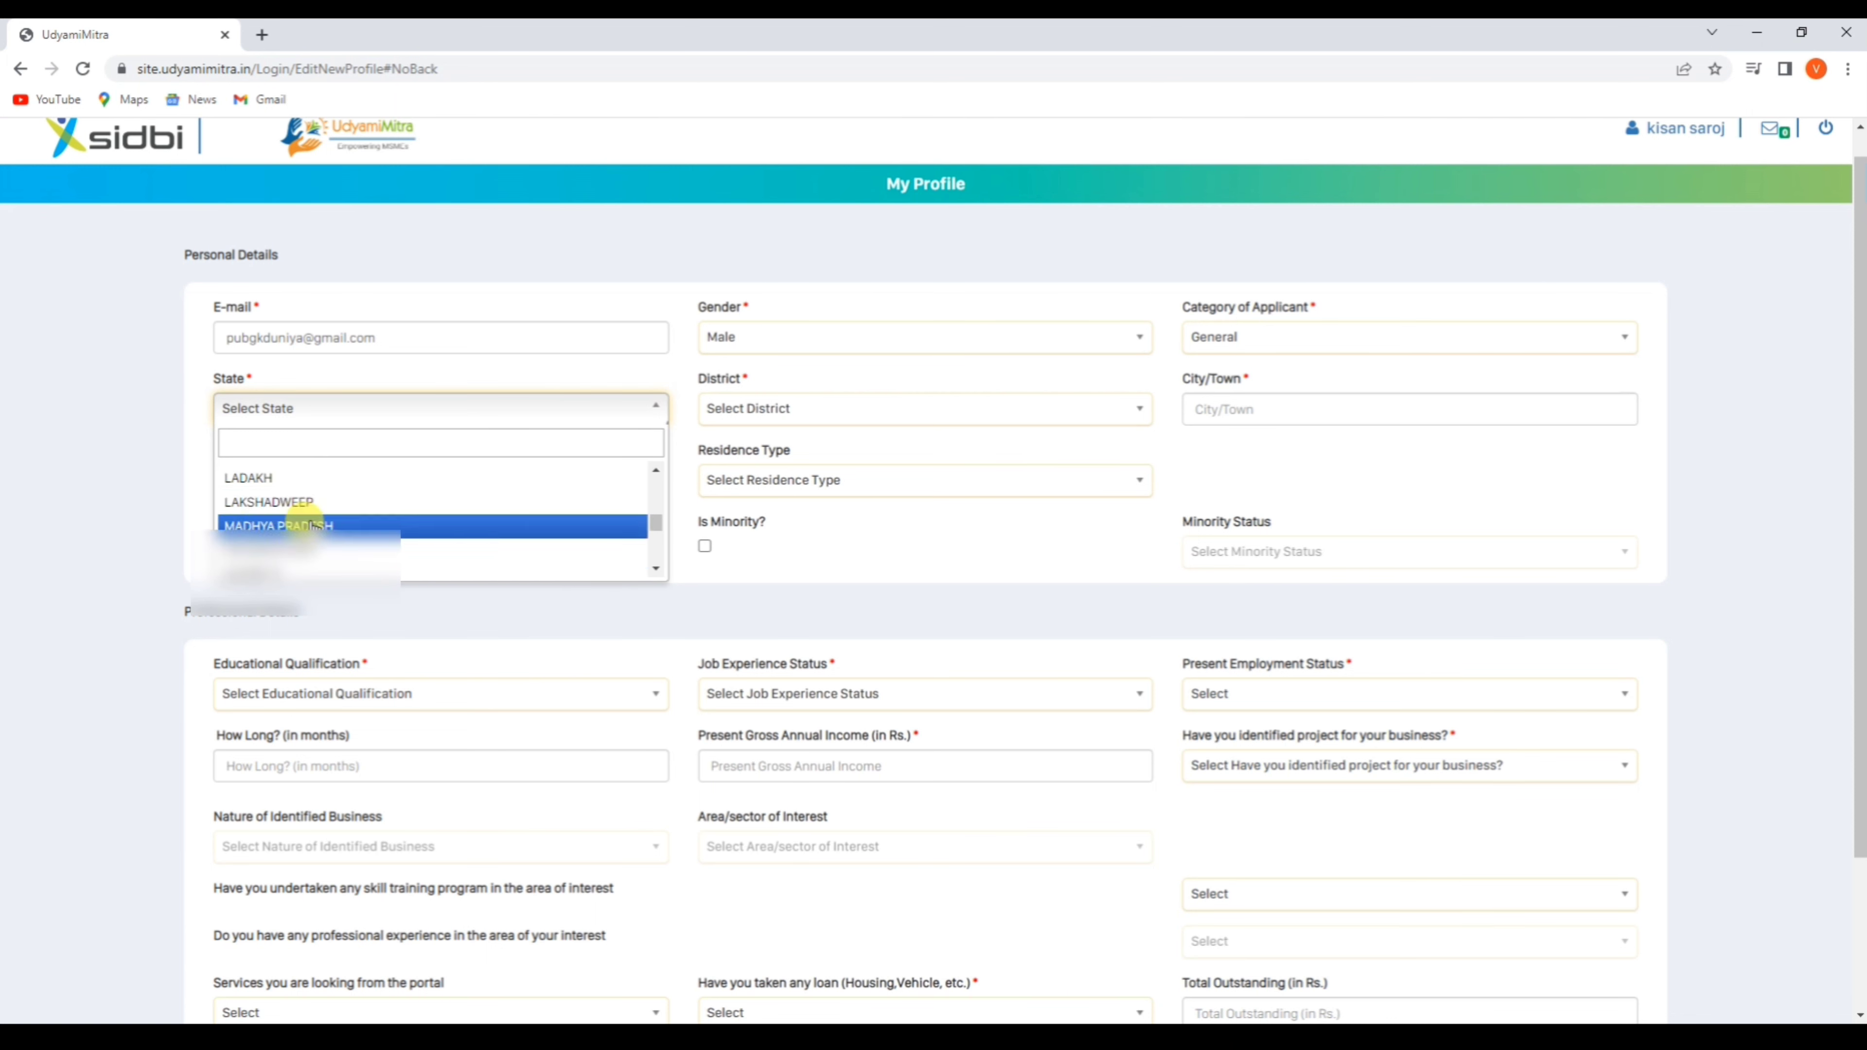
left_click(316, 548)
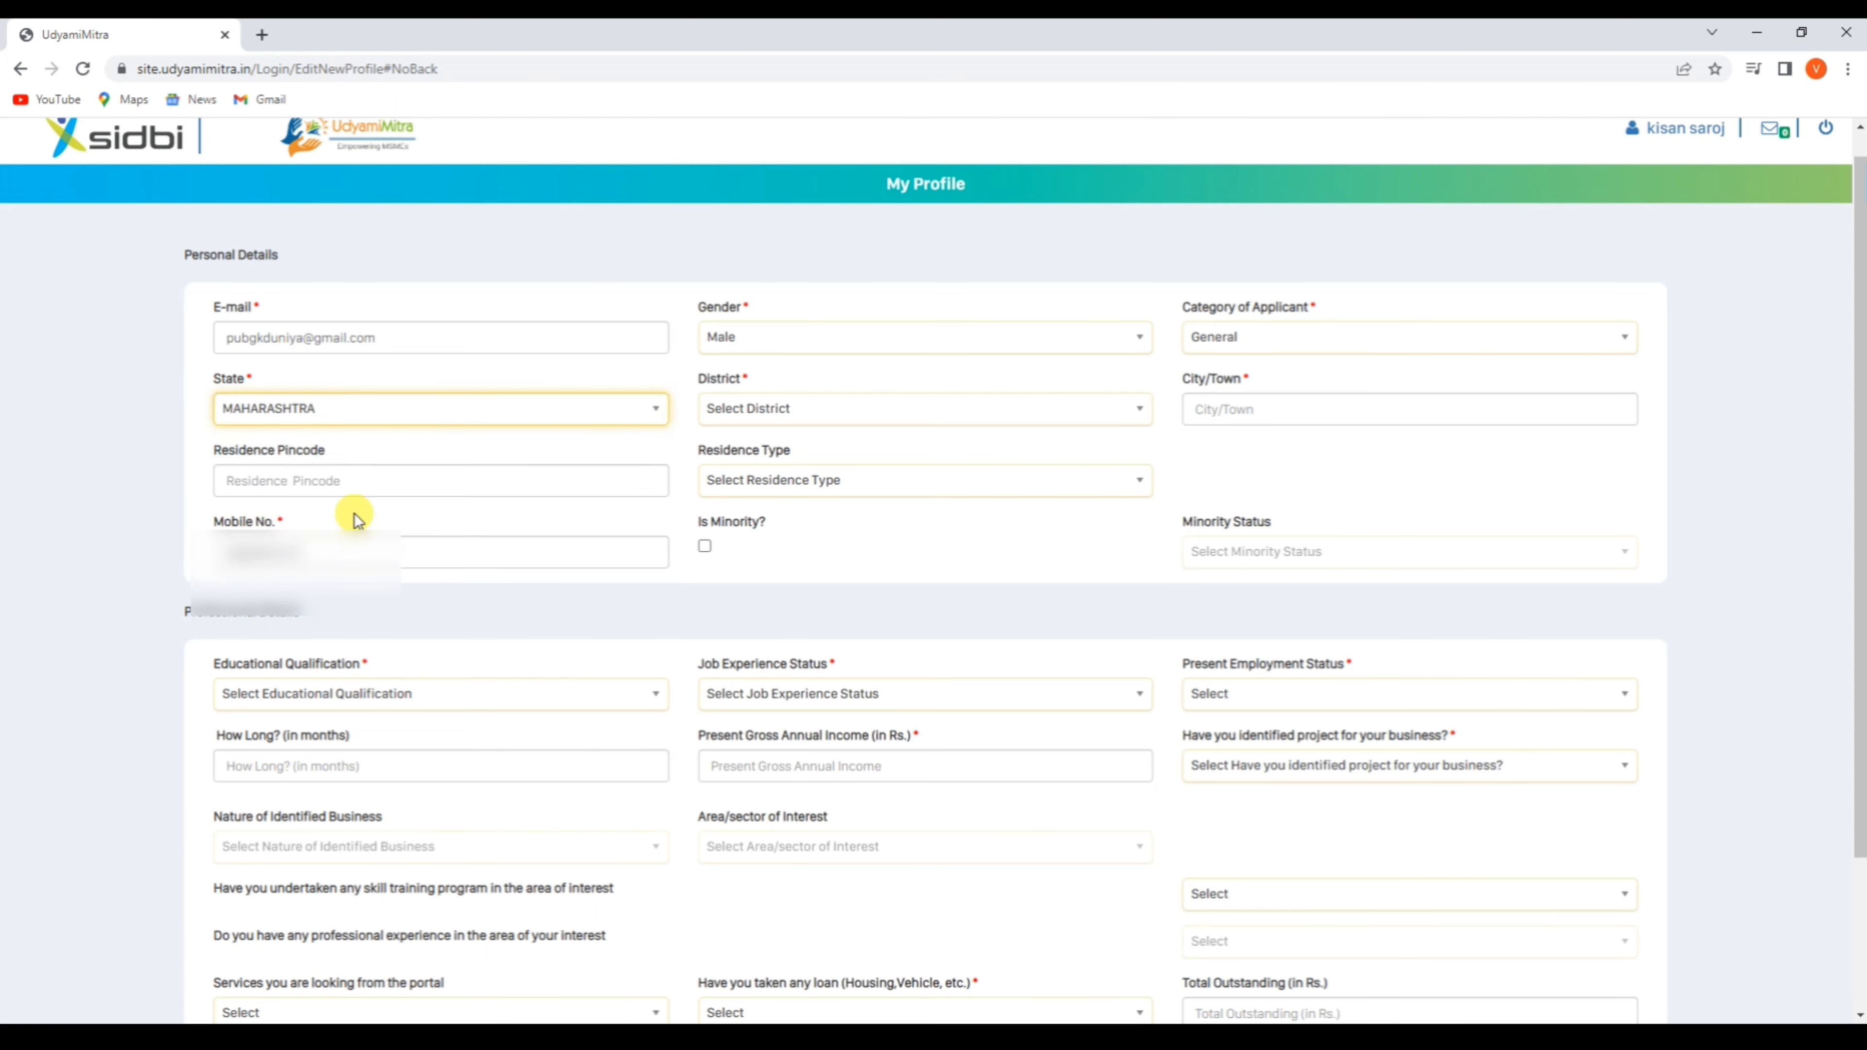
left_click(710, 409)
scroll(785, 541, "down", 10)
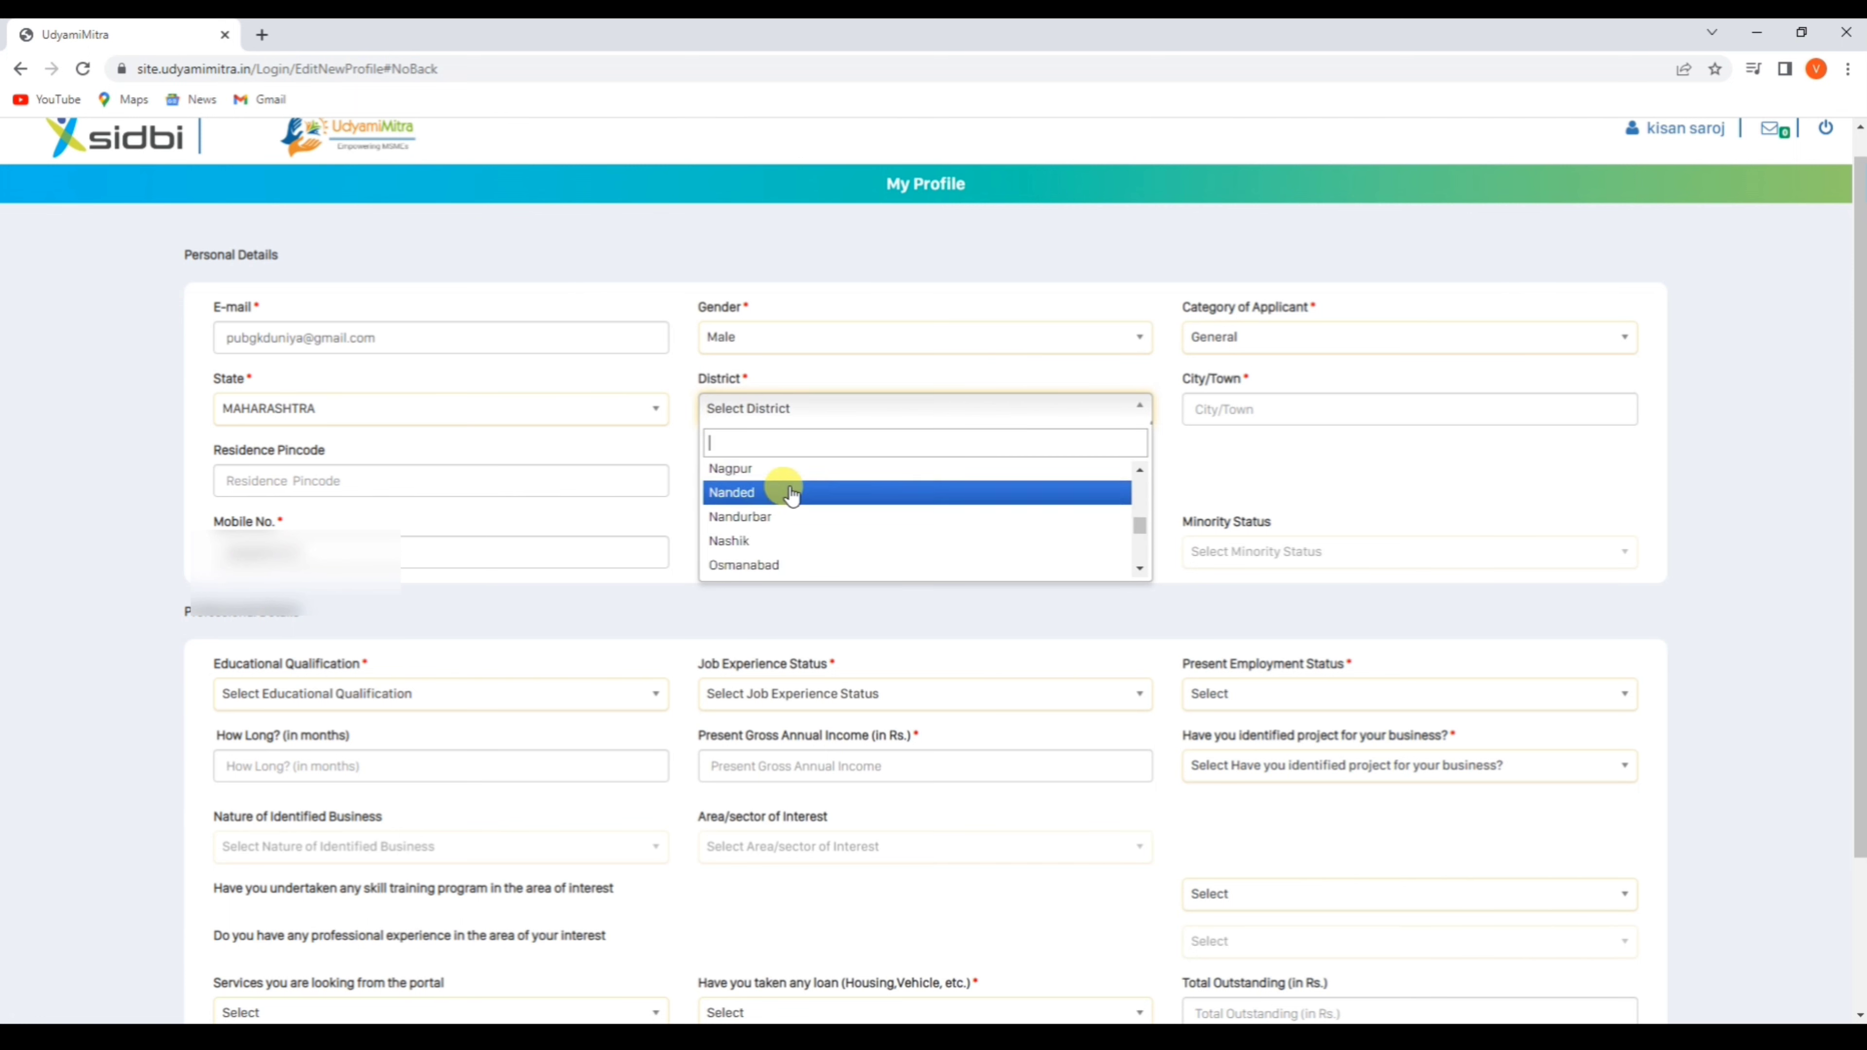
left_click(779, 500)
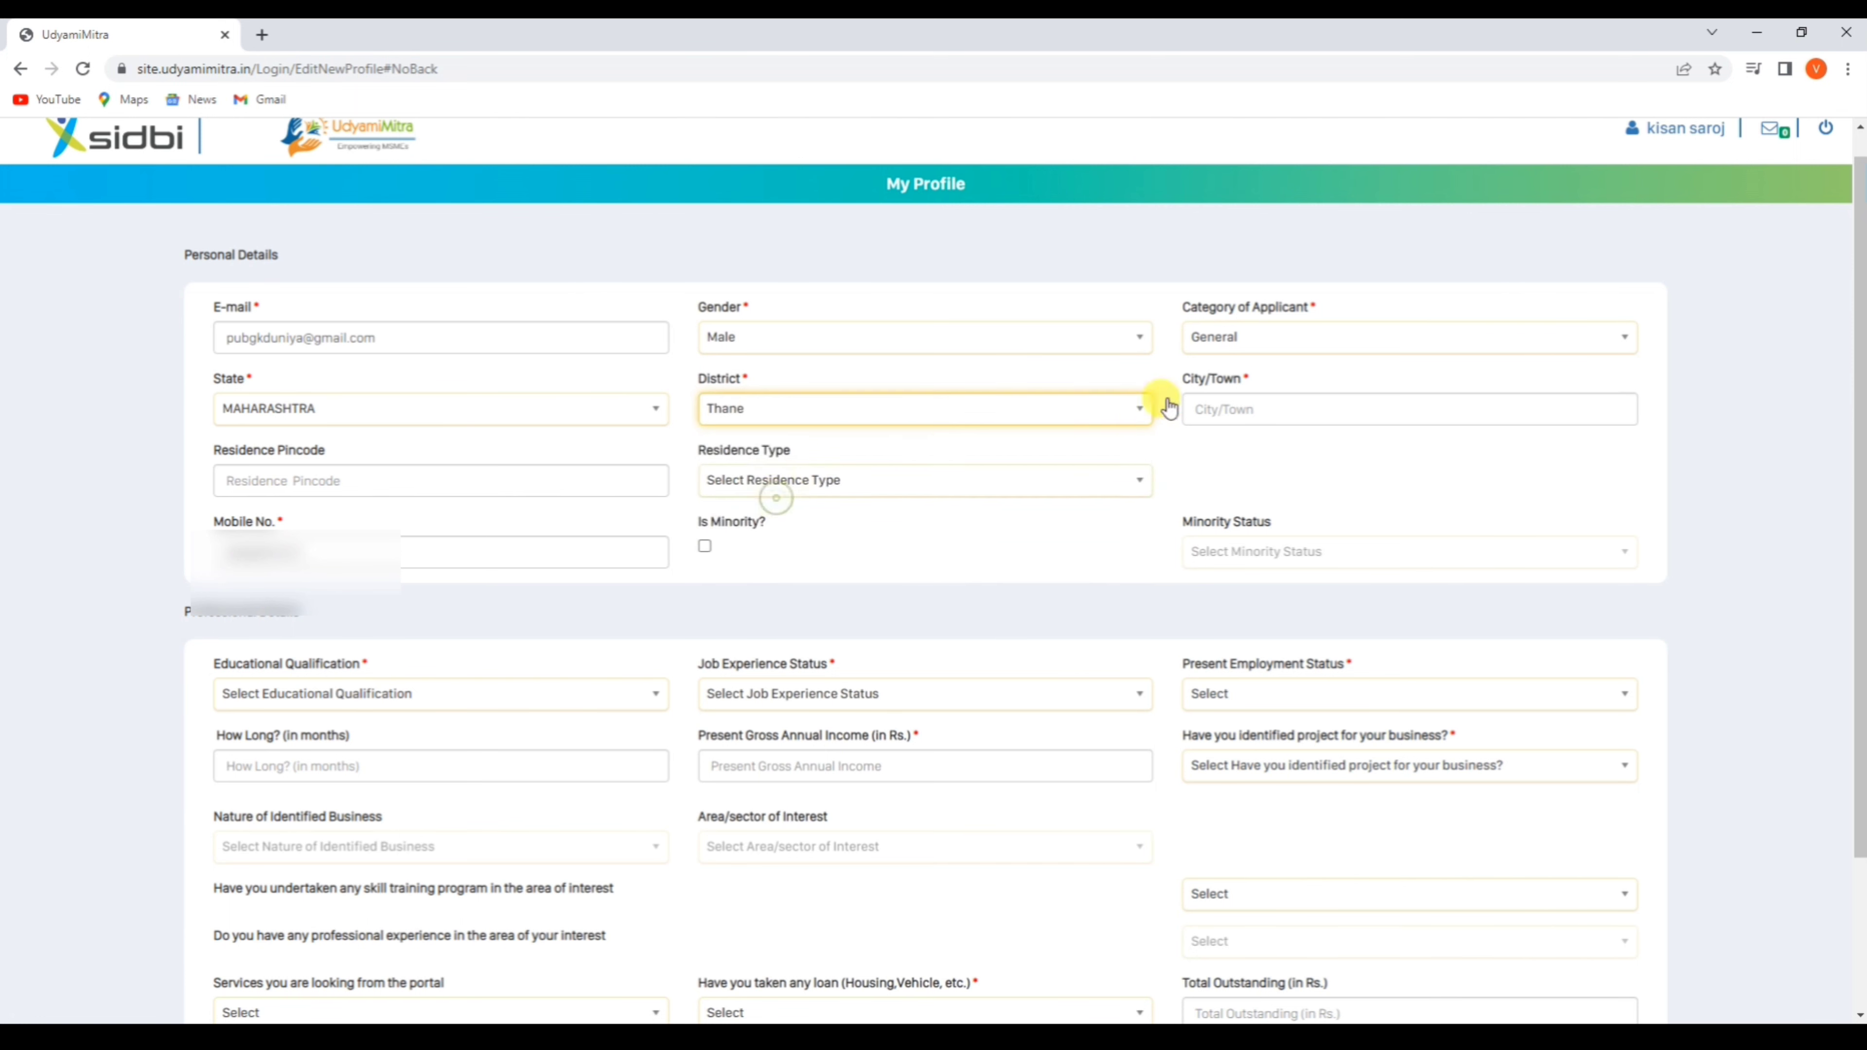
Step: Go through the City/Town and Residence Pincode fields and set the residence type to Owned
left_click(1213, 408)
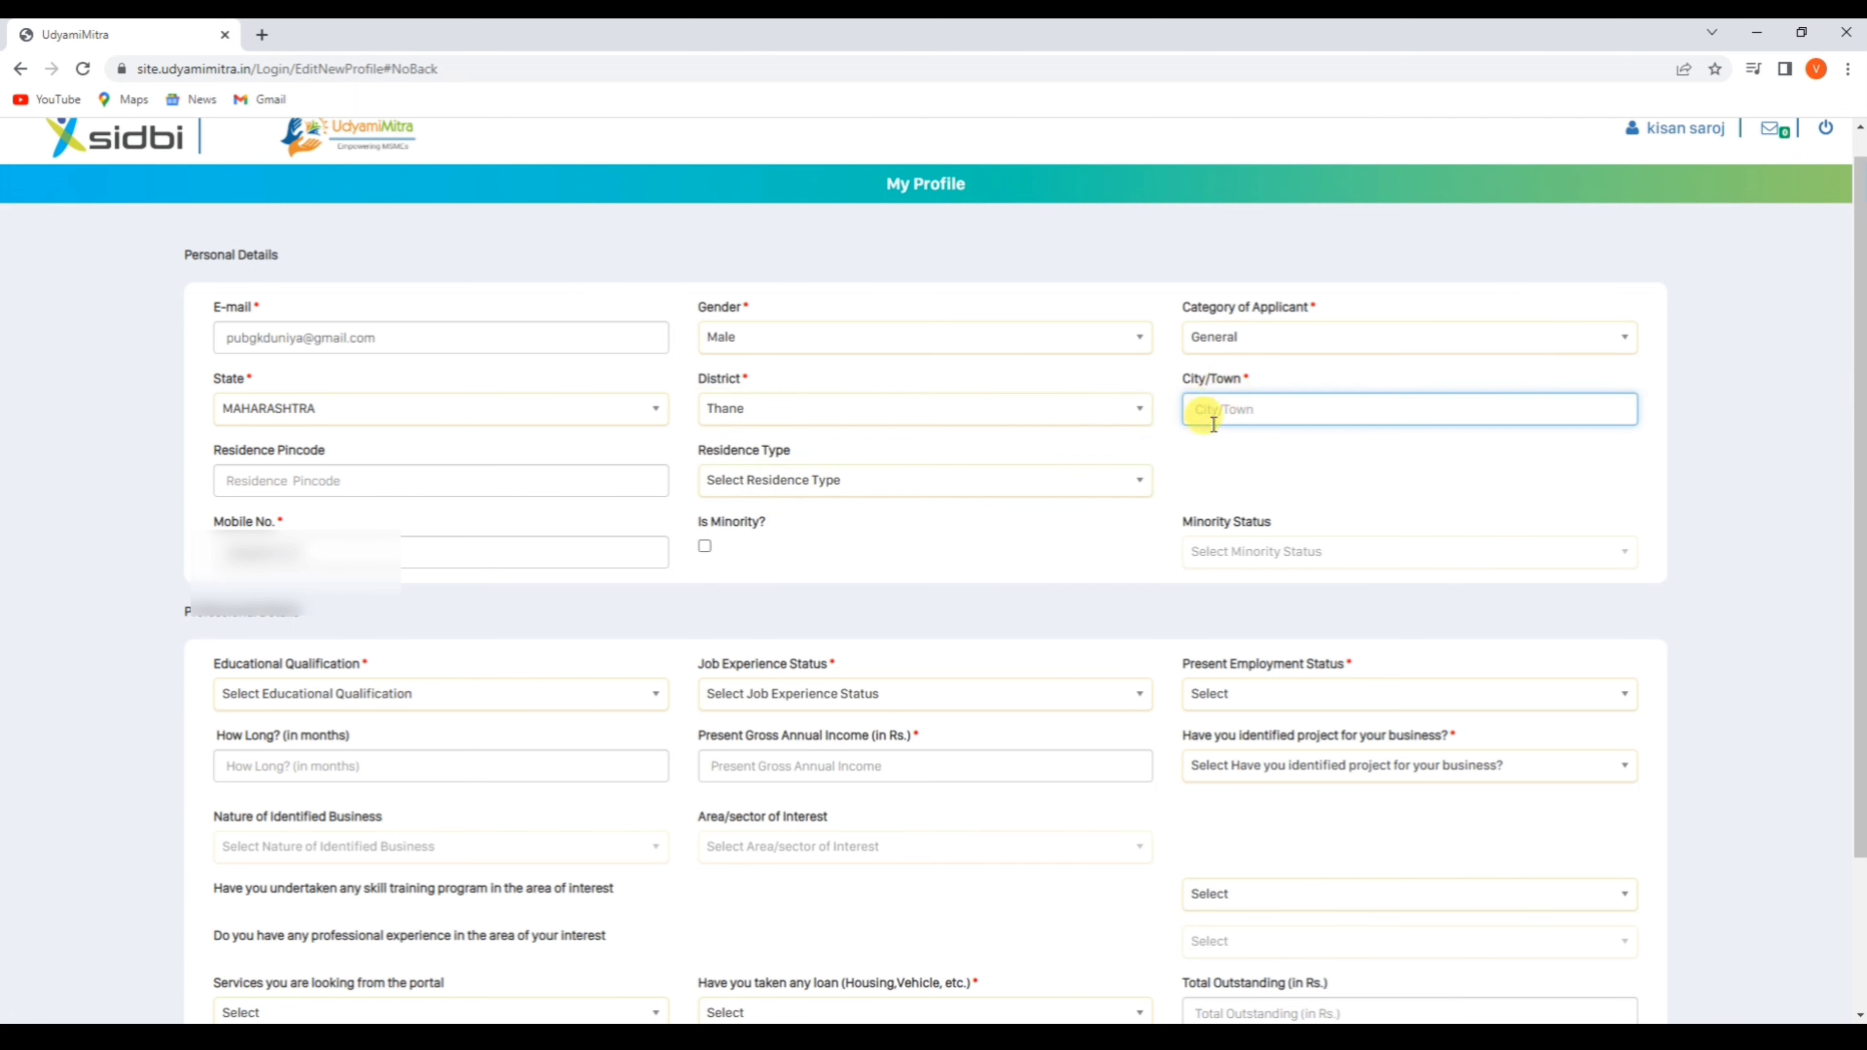
left_click(279, 483)
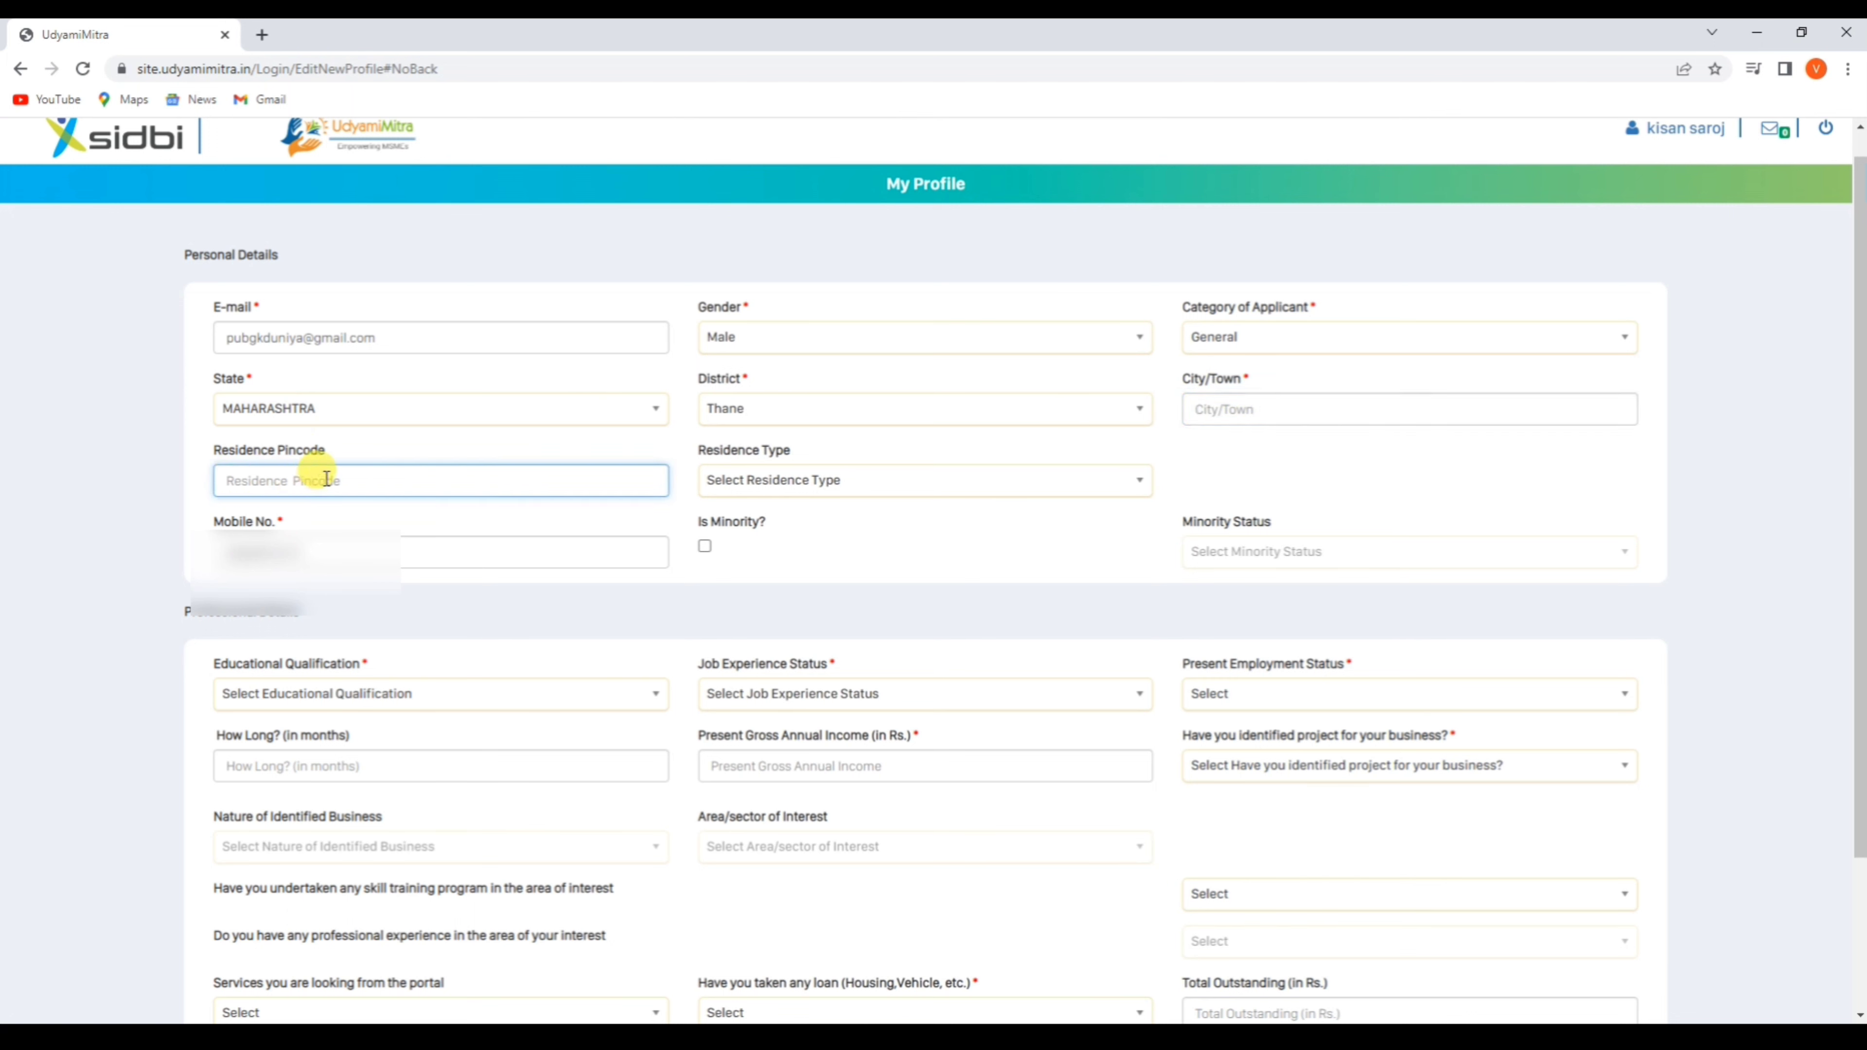
left_click(819, 484)
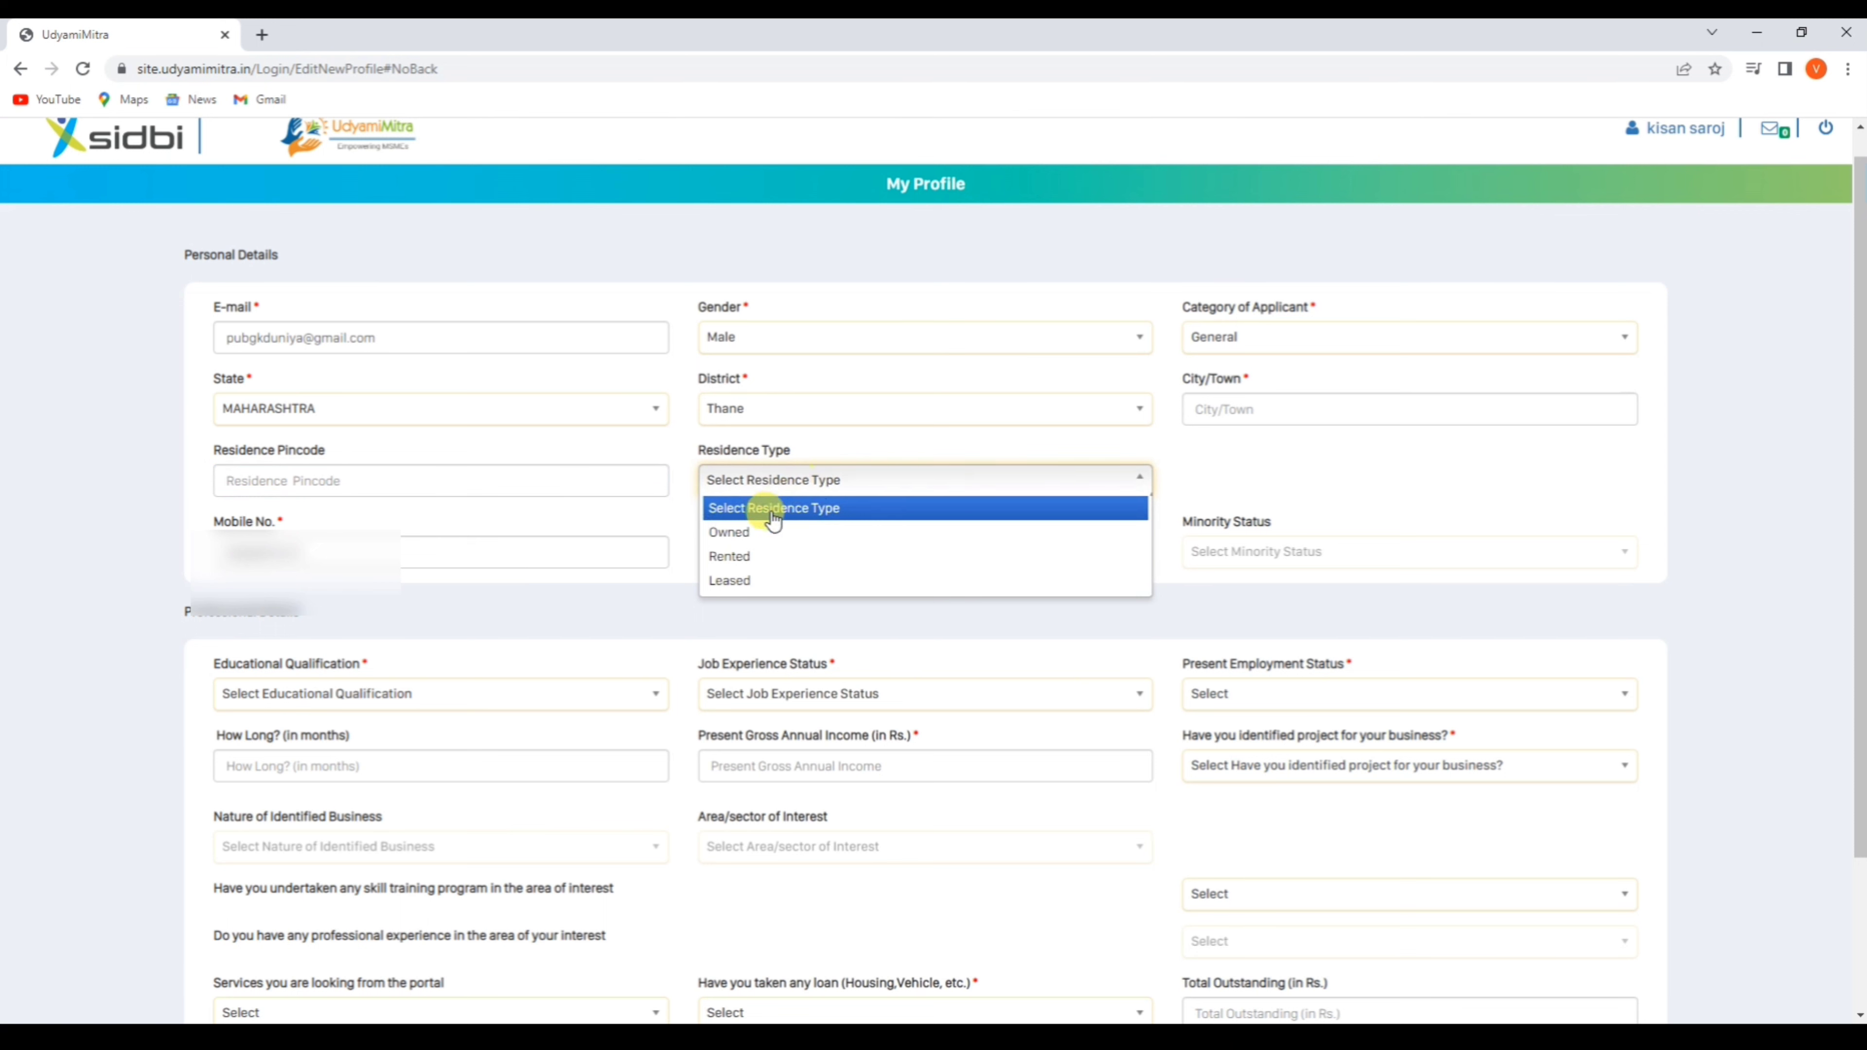
left_click(743, 534)
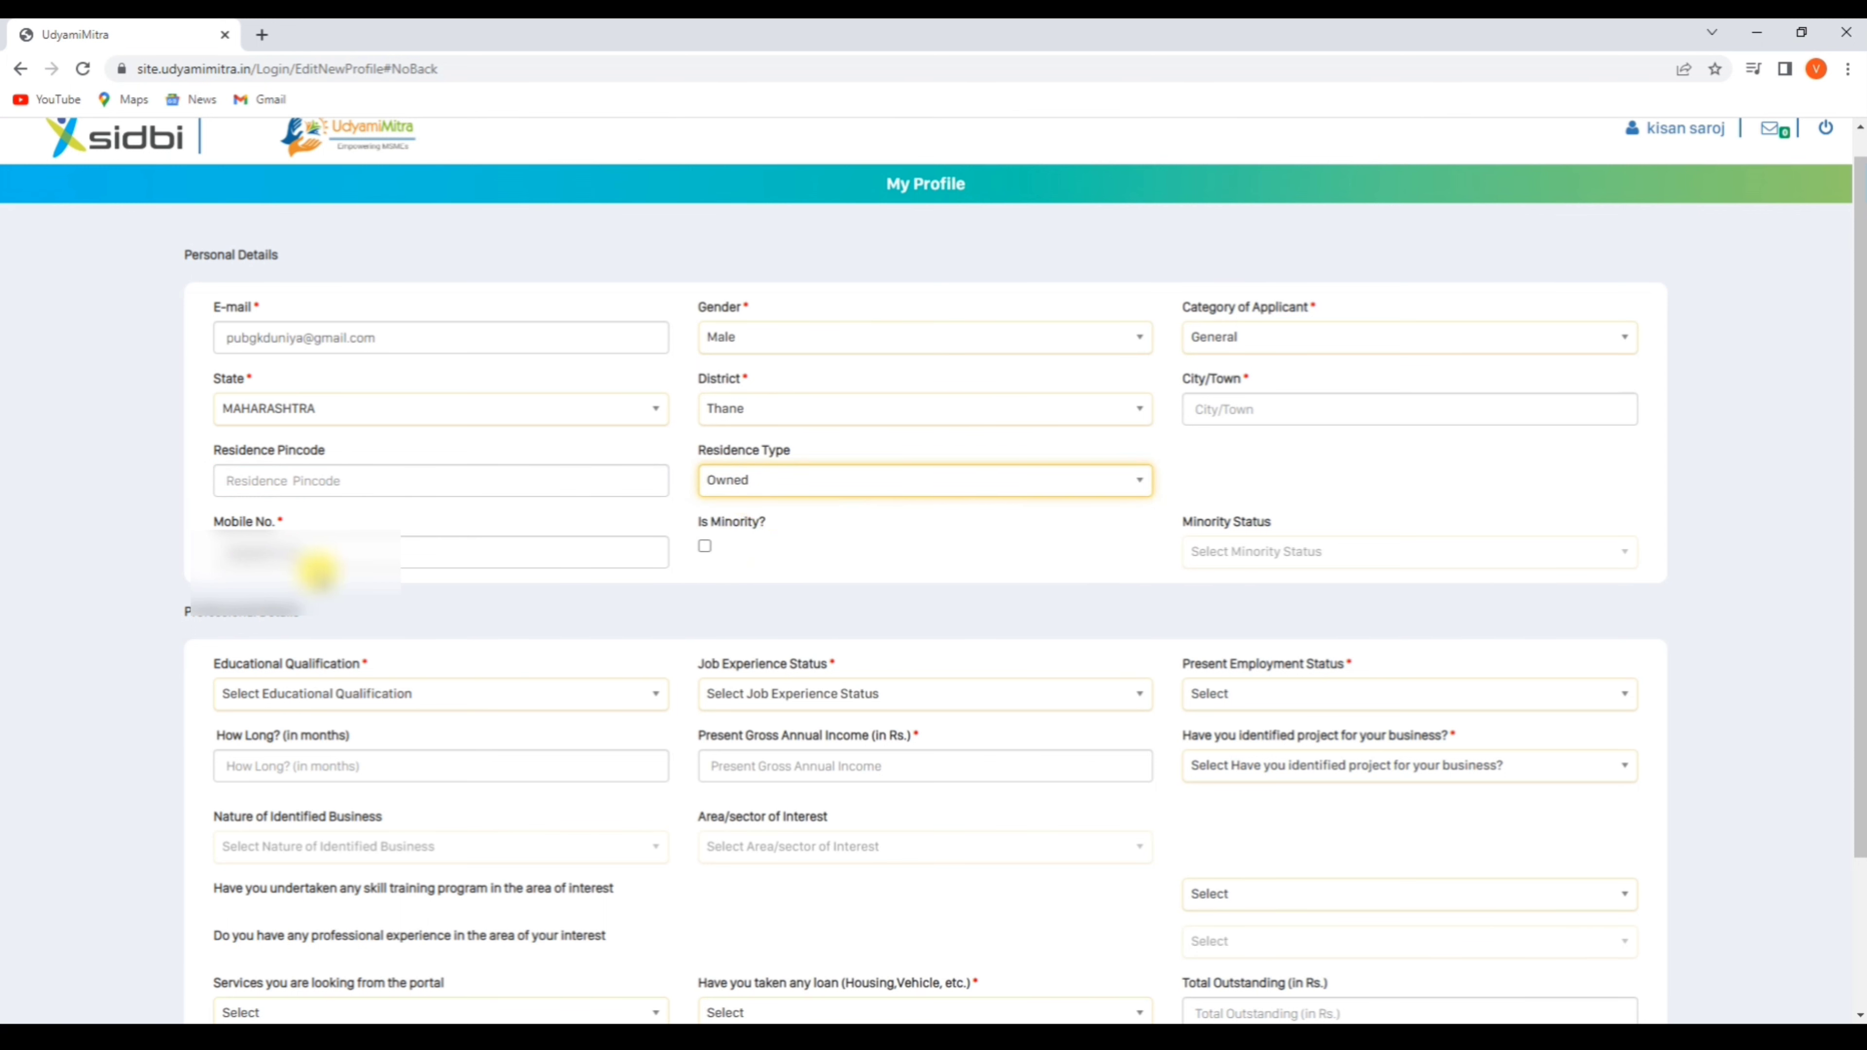
Step: Set the educational qualification to 12th standard and the job experience status to 2-3 Year in the professional details
scroll(247, 482, "down", 3)
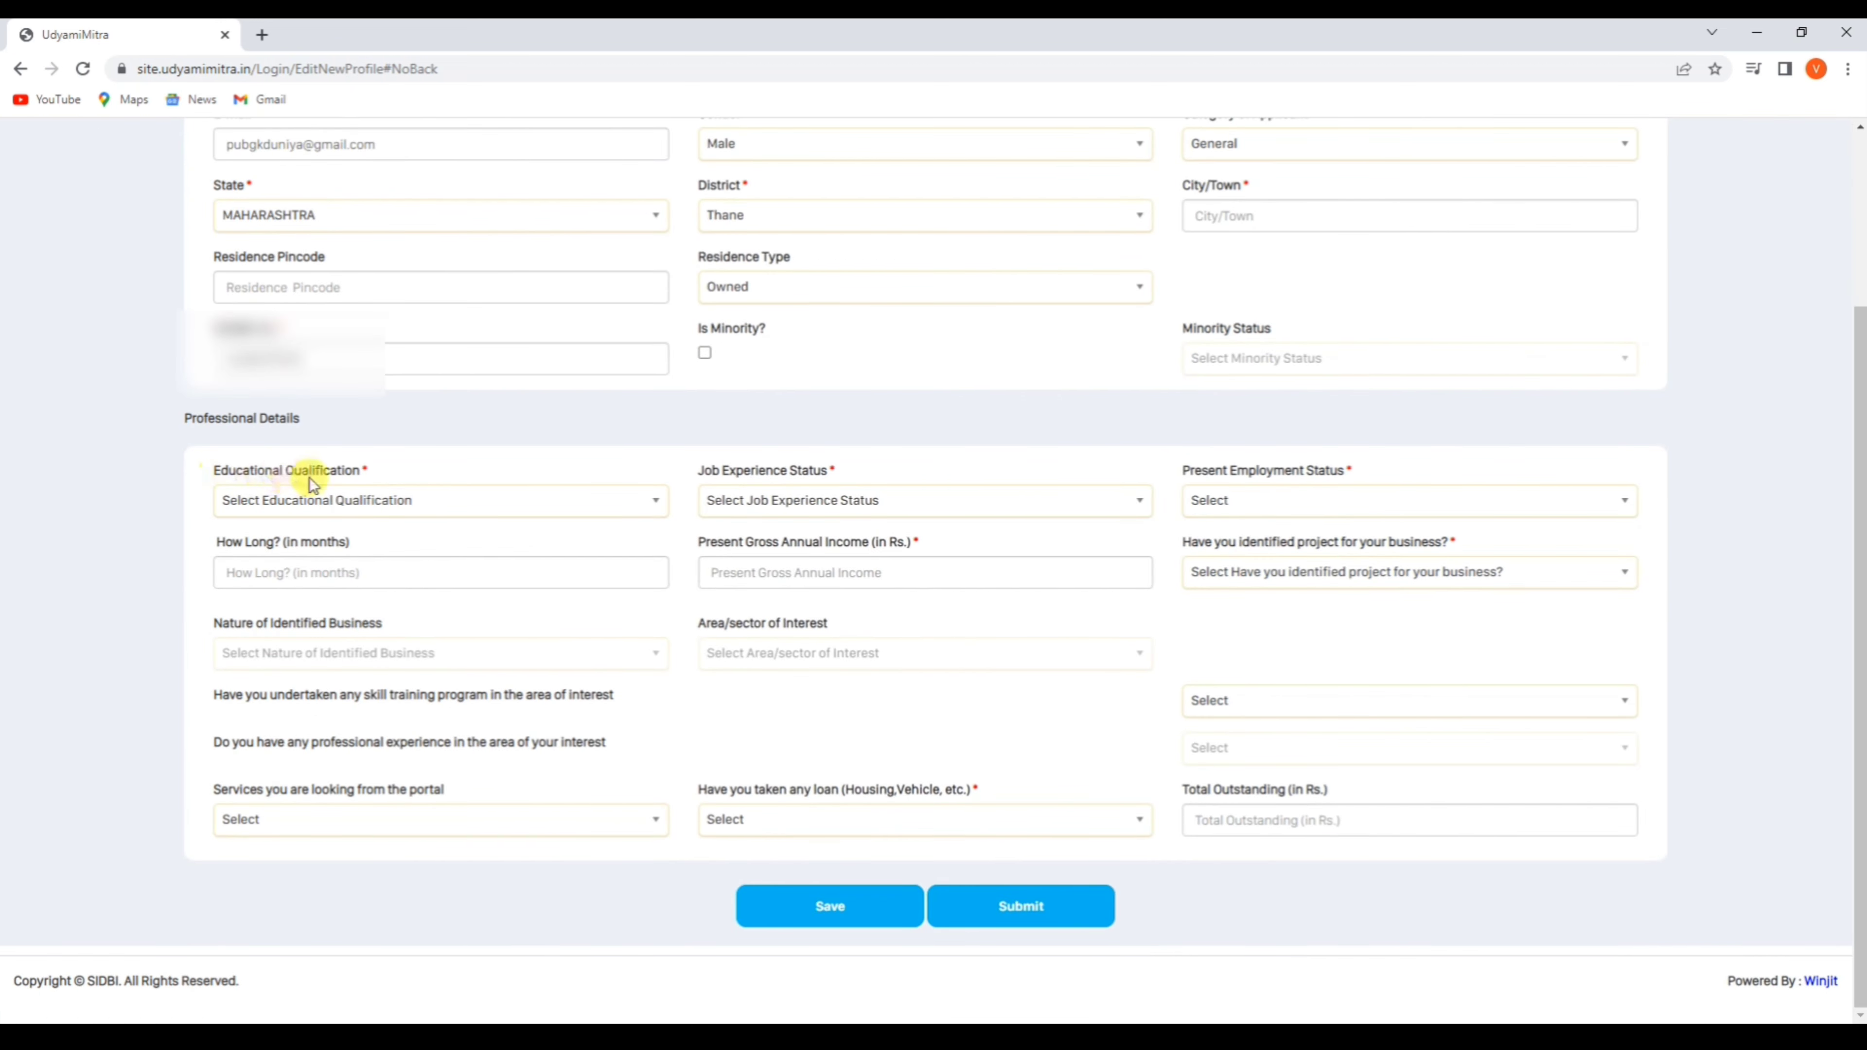
left_click(358, 504)
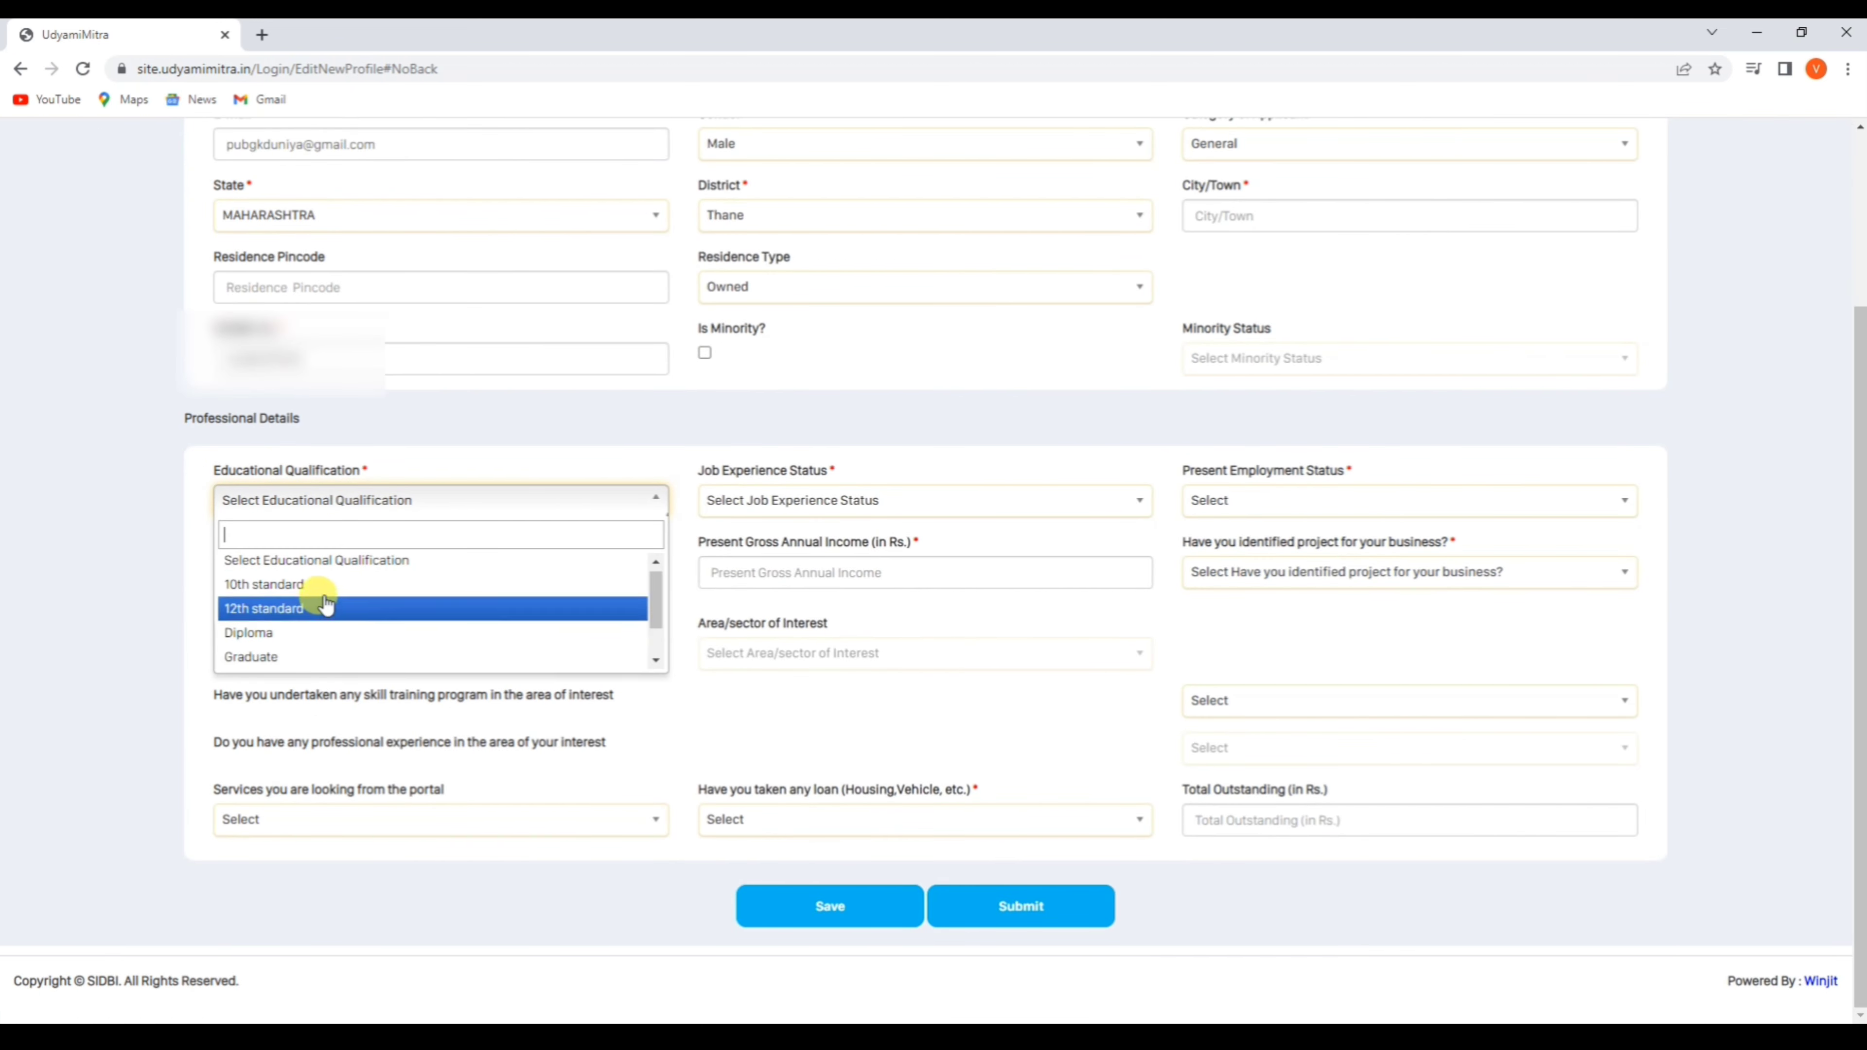
left_click(294, 614)
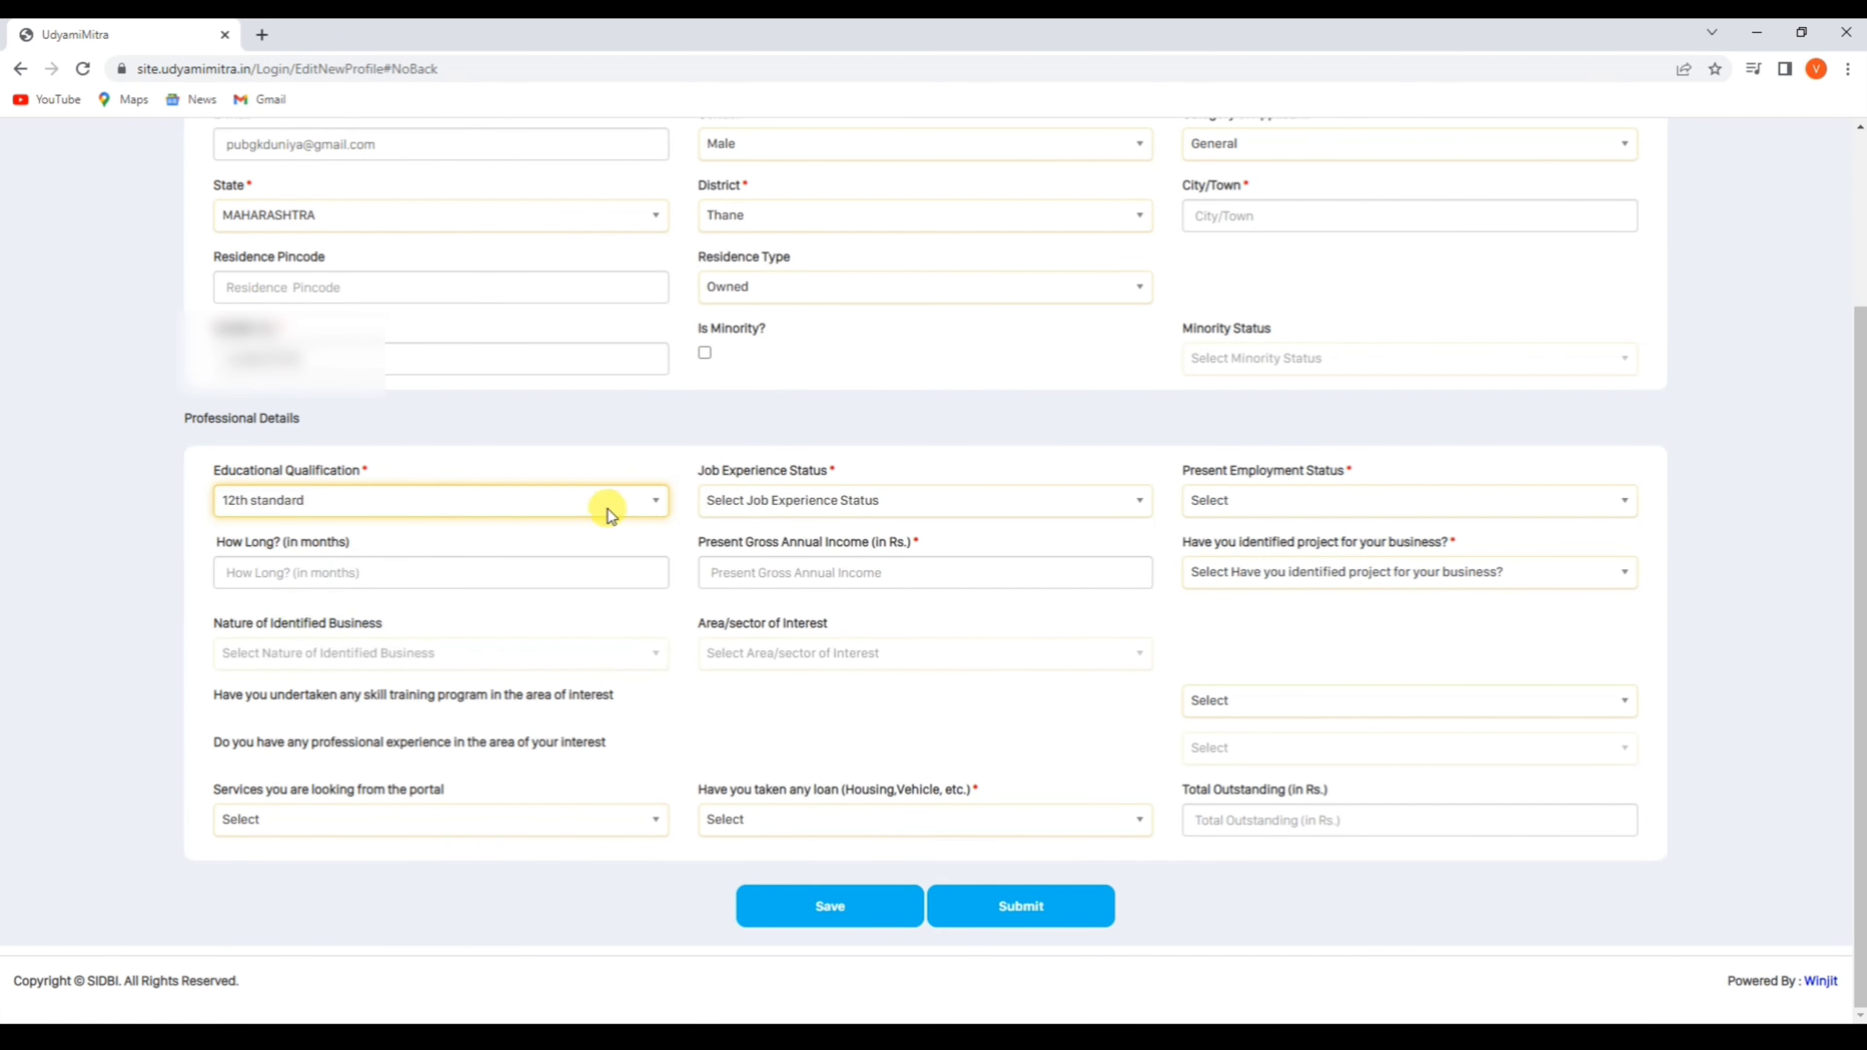
left_click(745, 515)
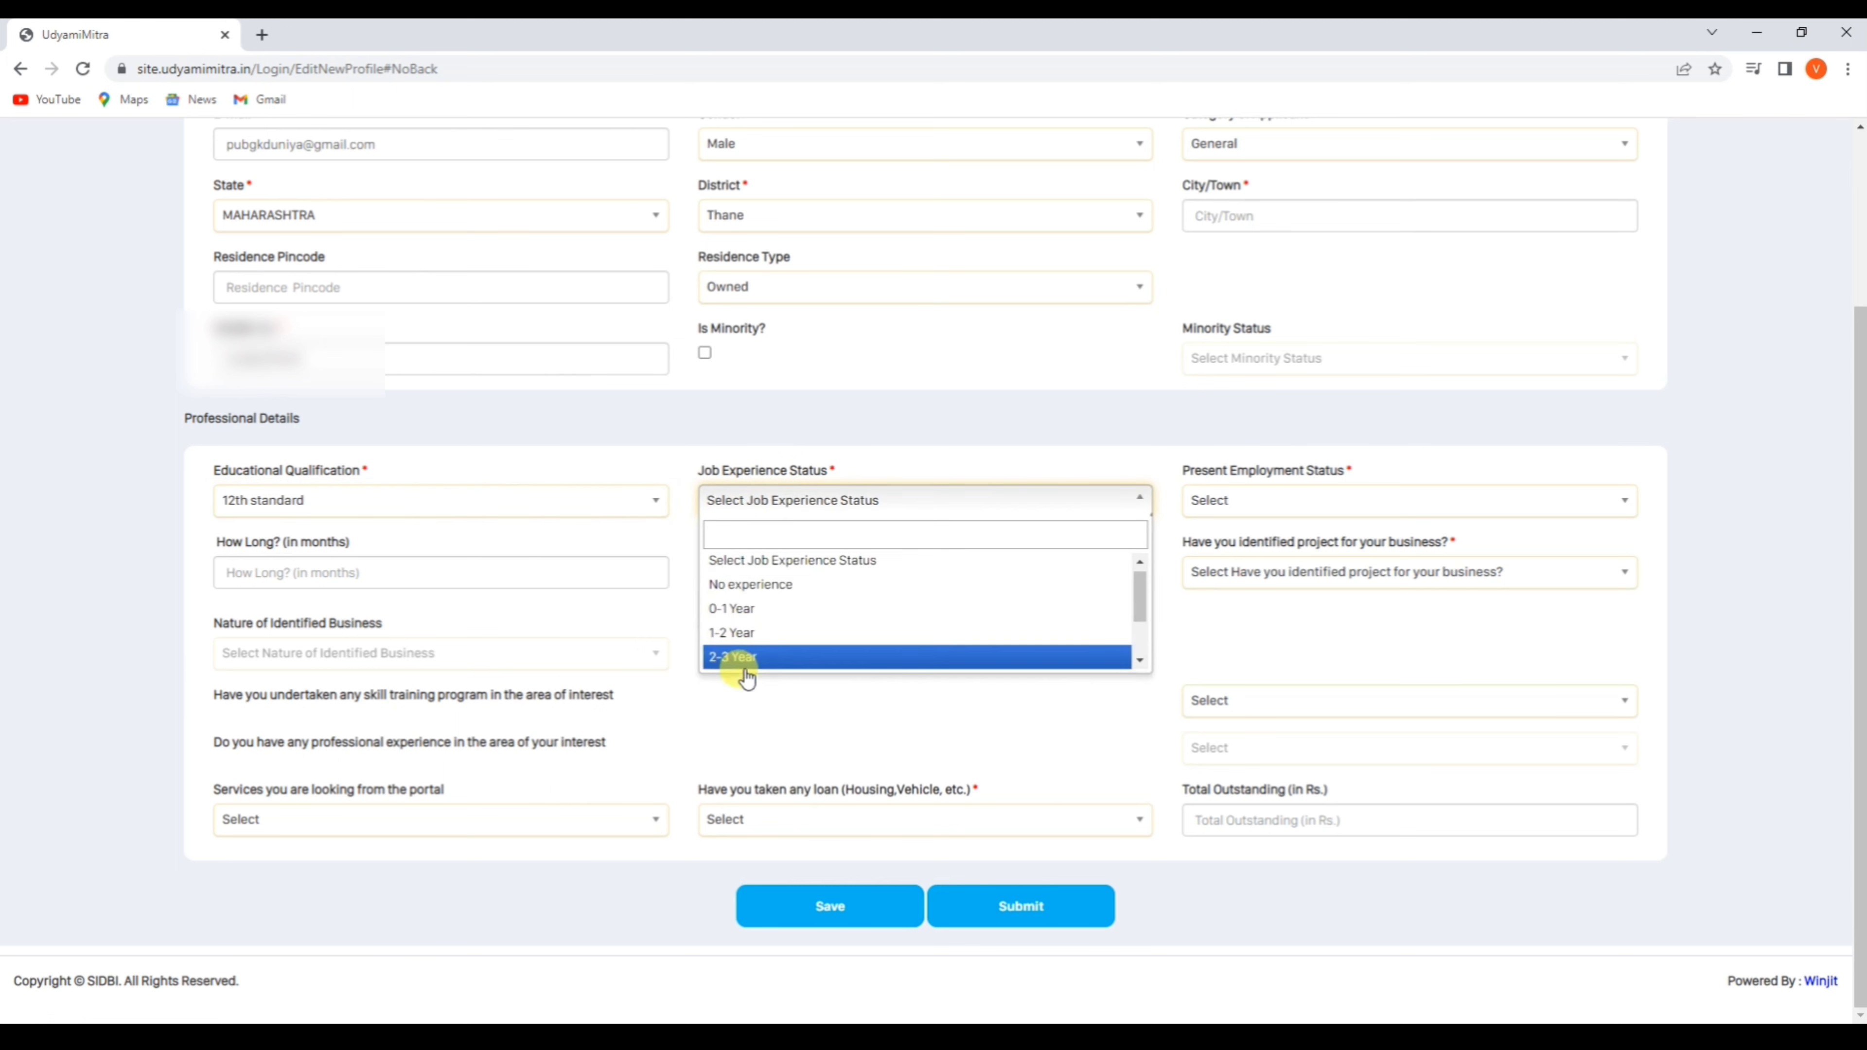
scroll(757, 640, "down", 2)
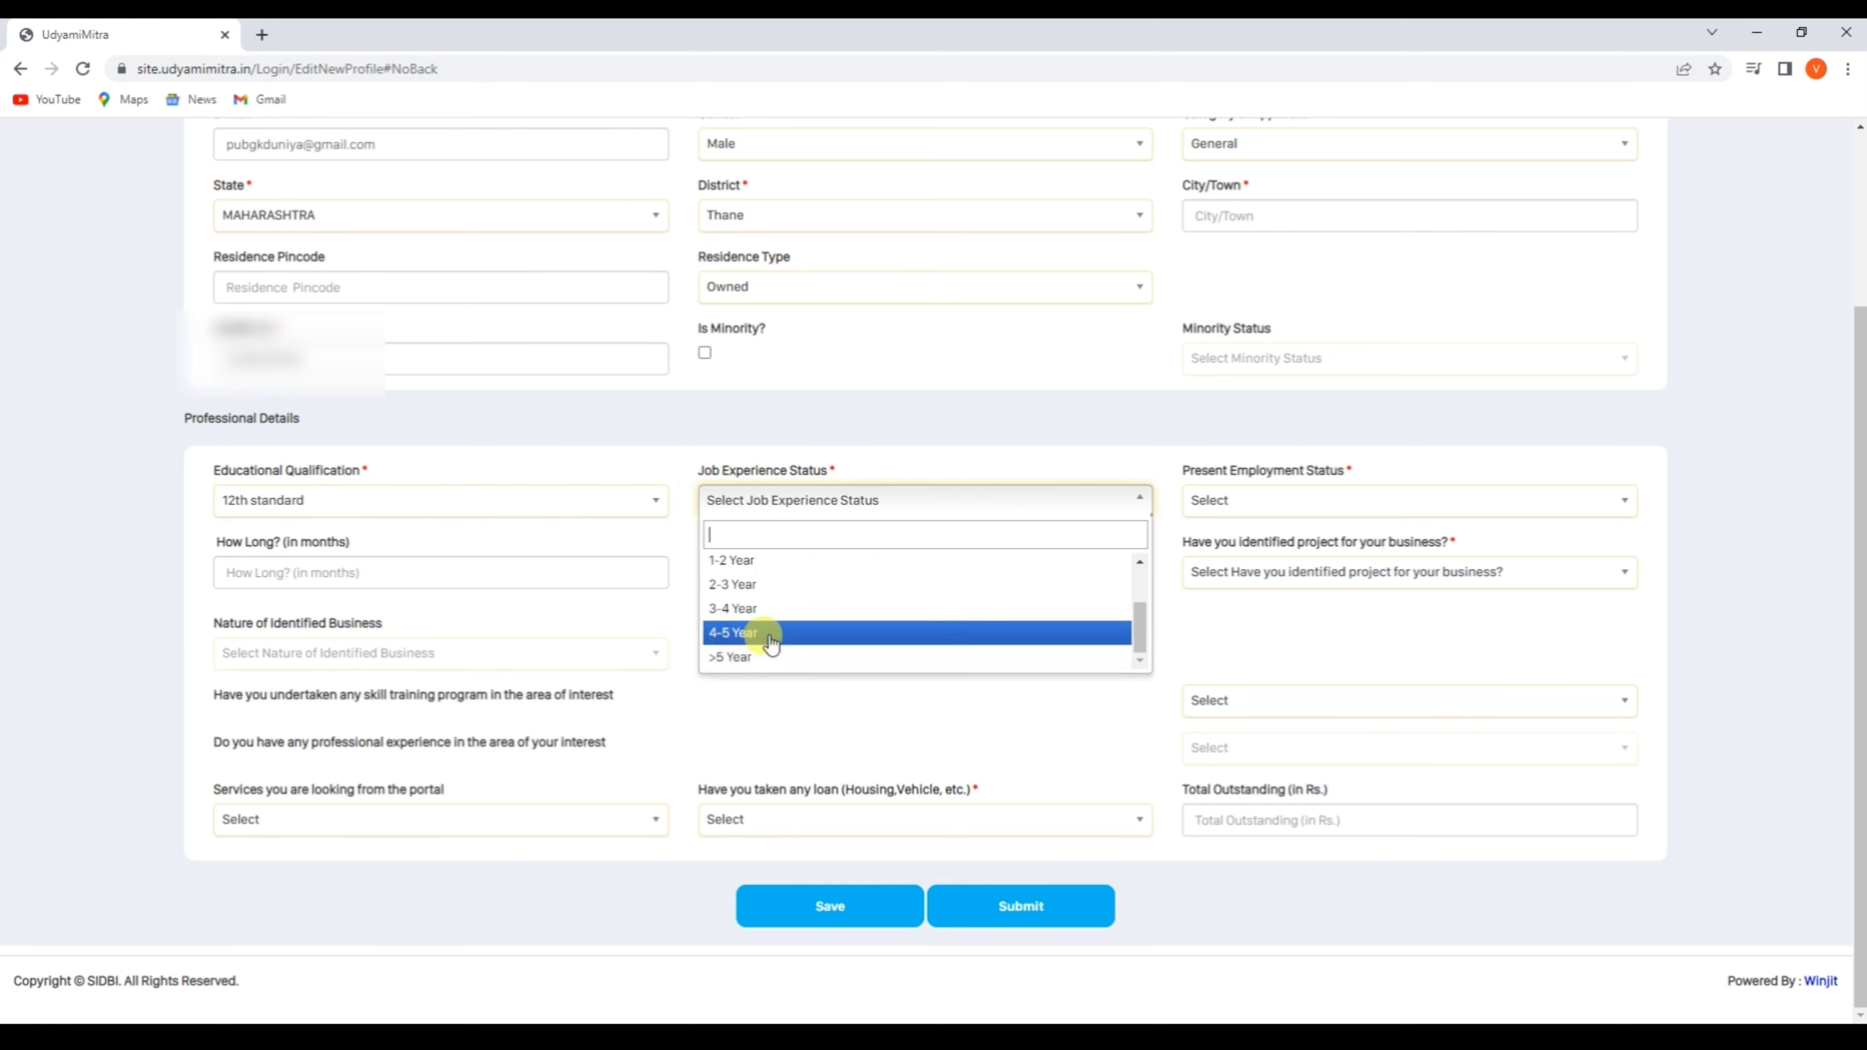
left_click(741, 593)
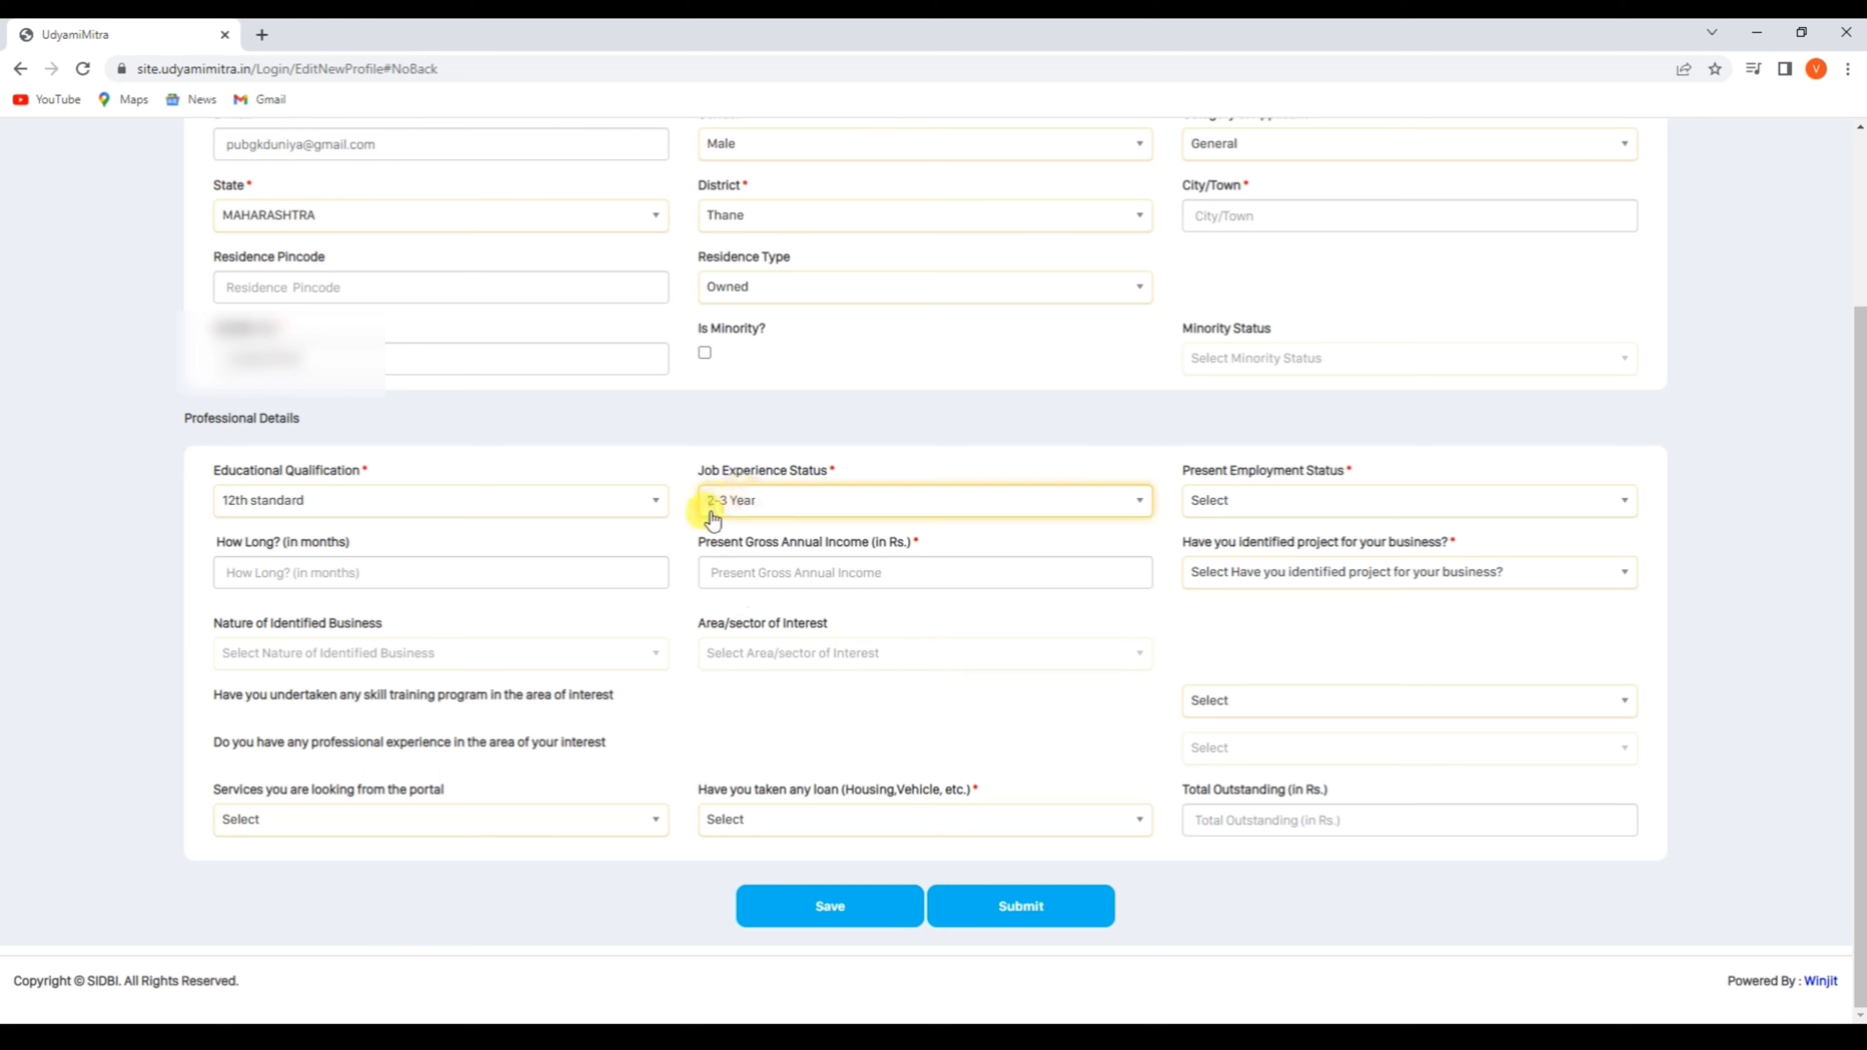
Step: Set the present employment status to Employed with a duration of 20 months, and go to the gross annual income field
left_click(1266, 509)
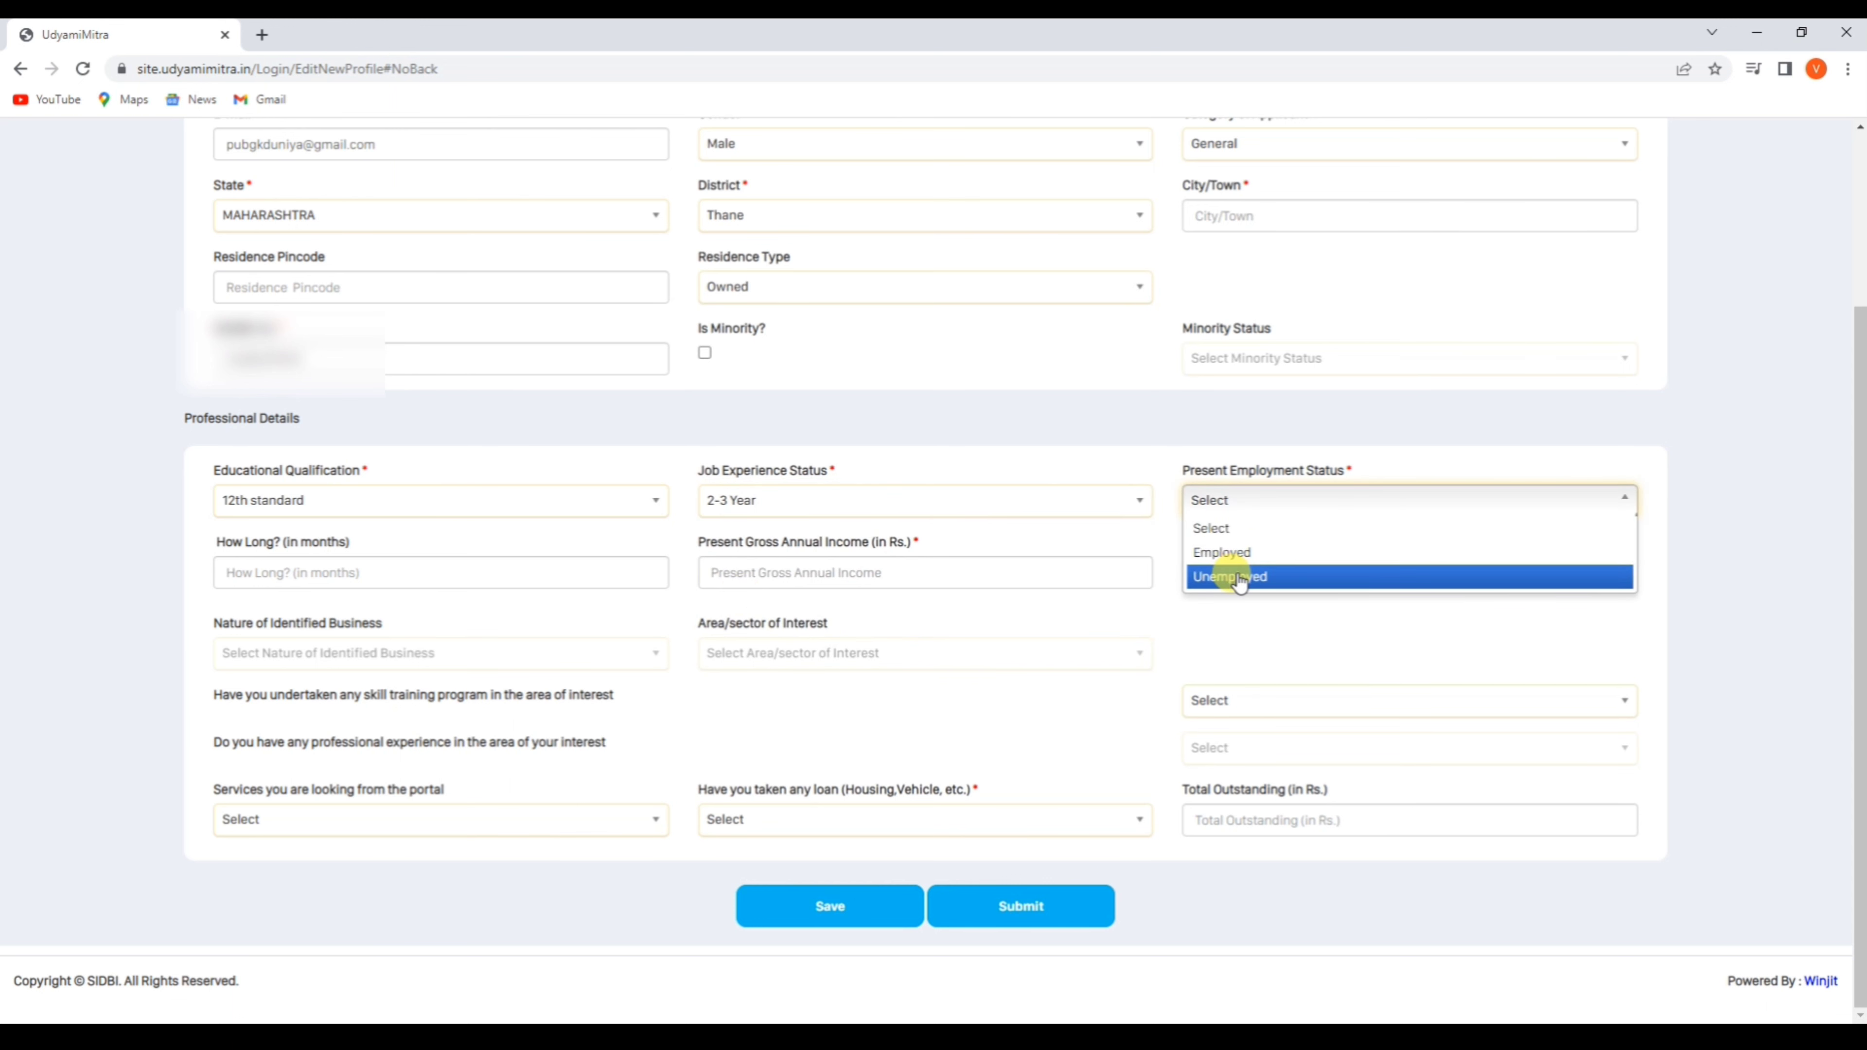
left_click(1241, 552)
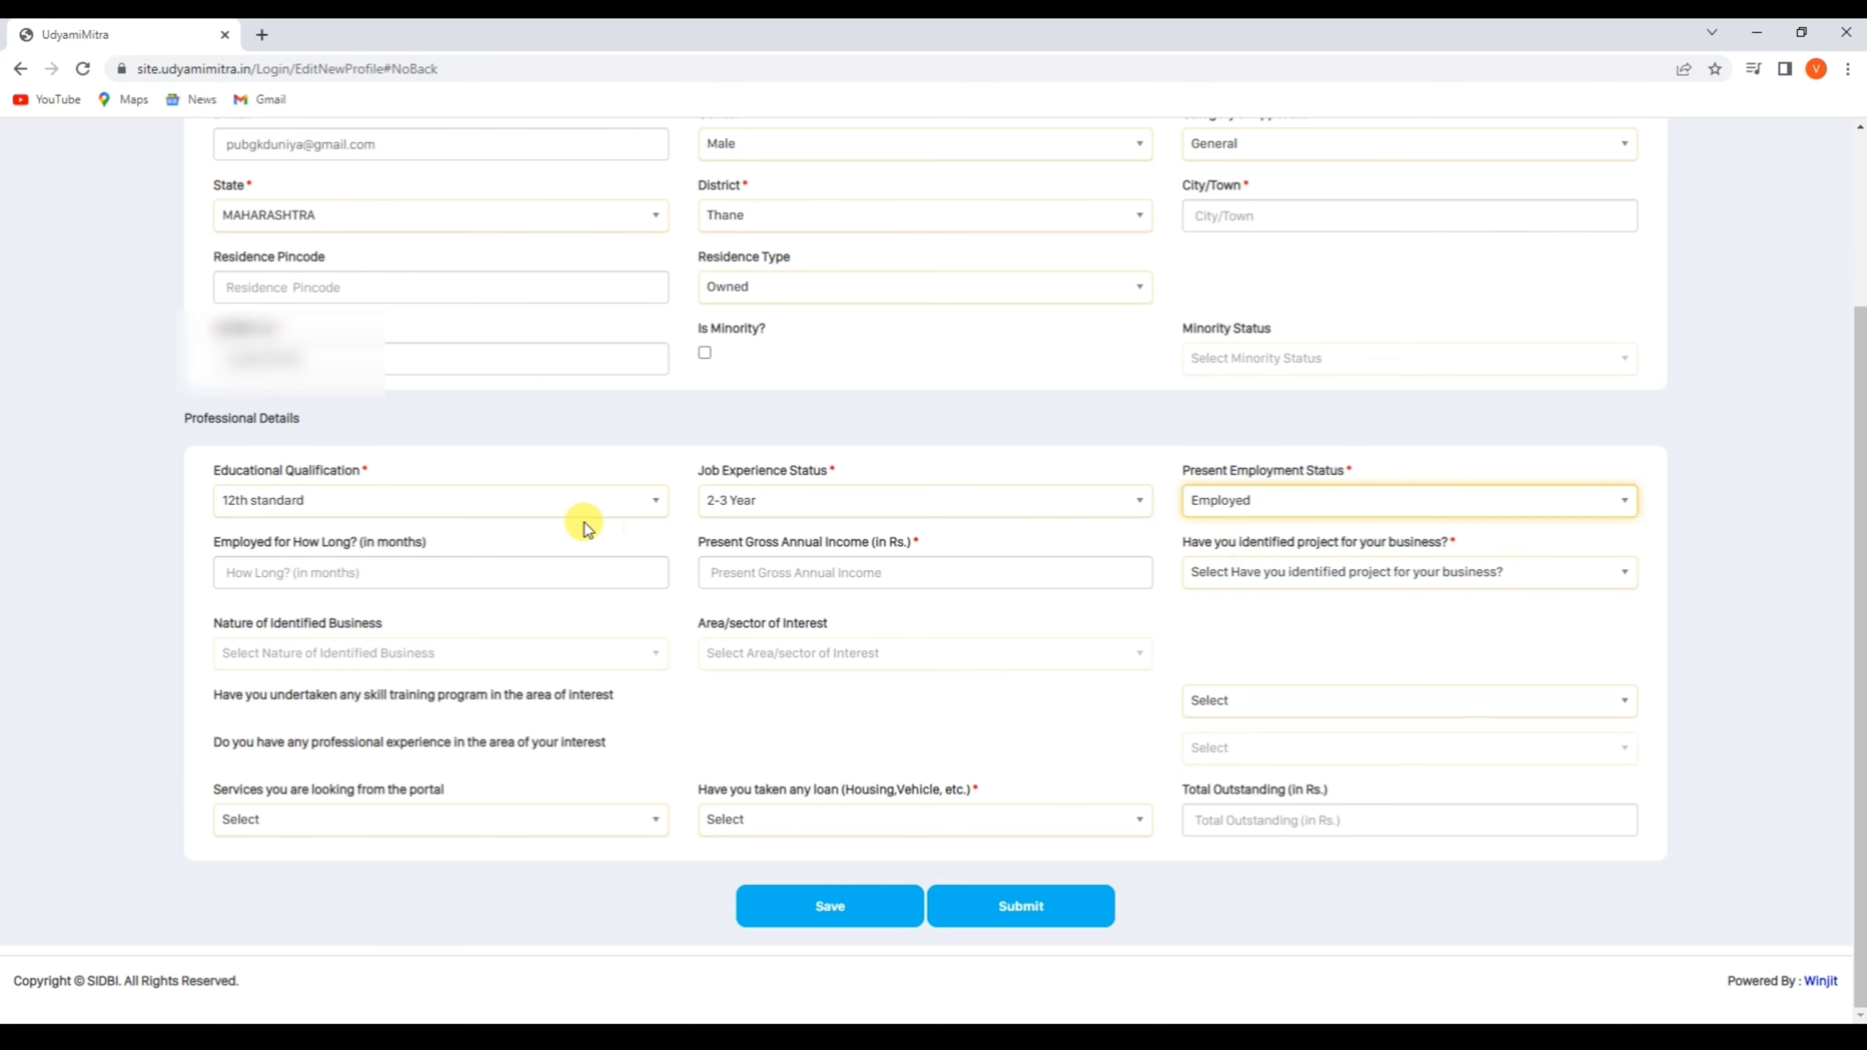
left_click(245, 567)
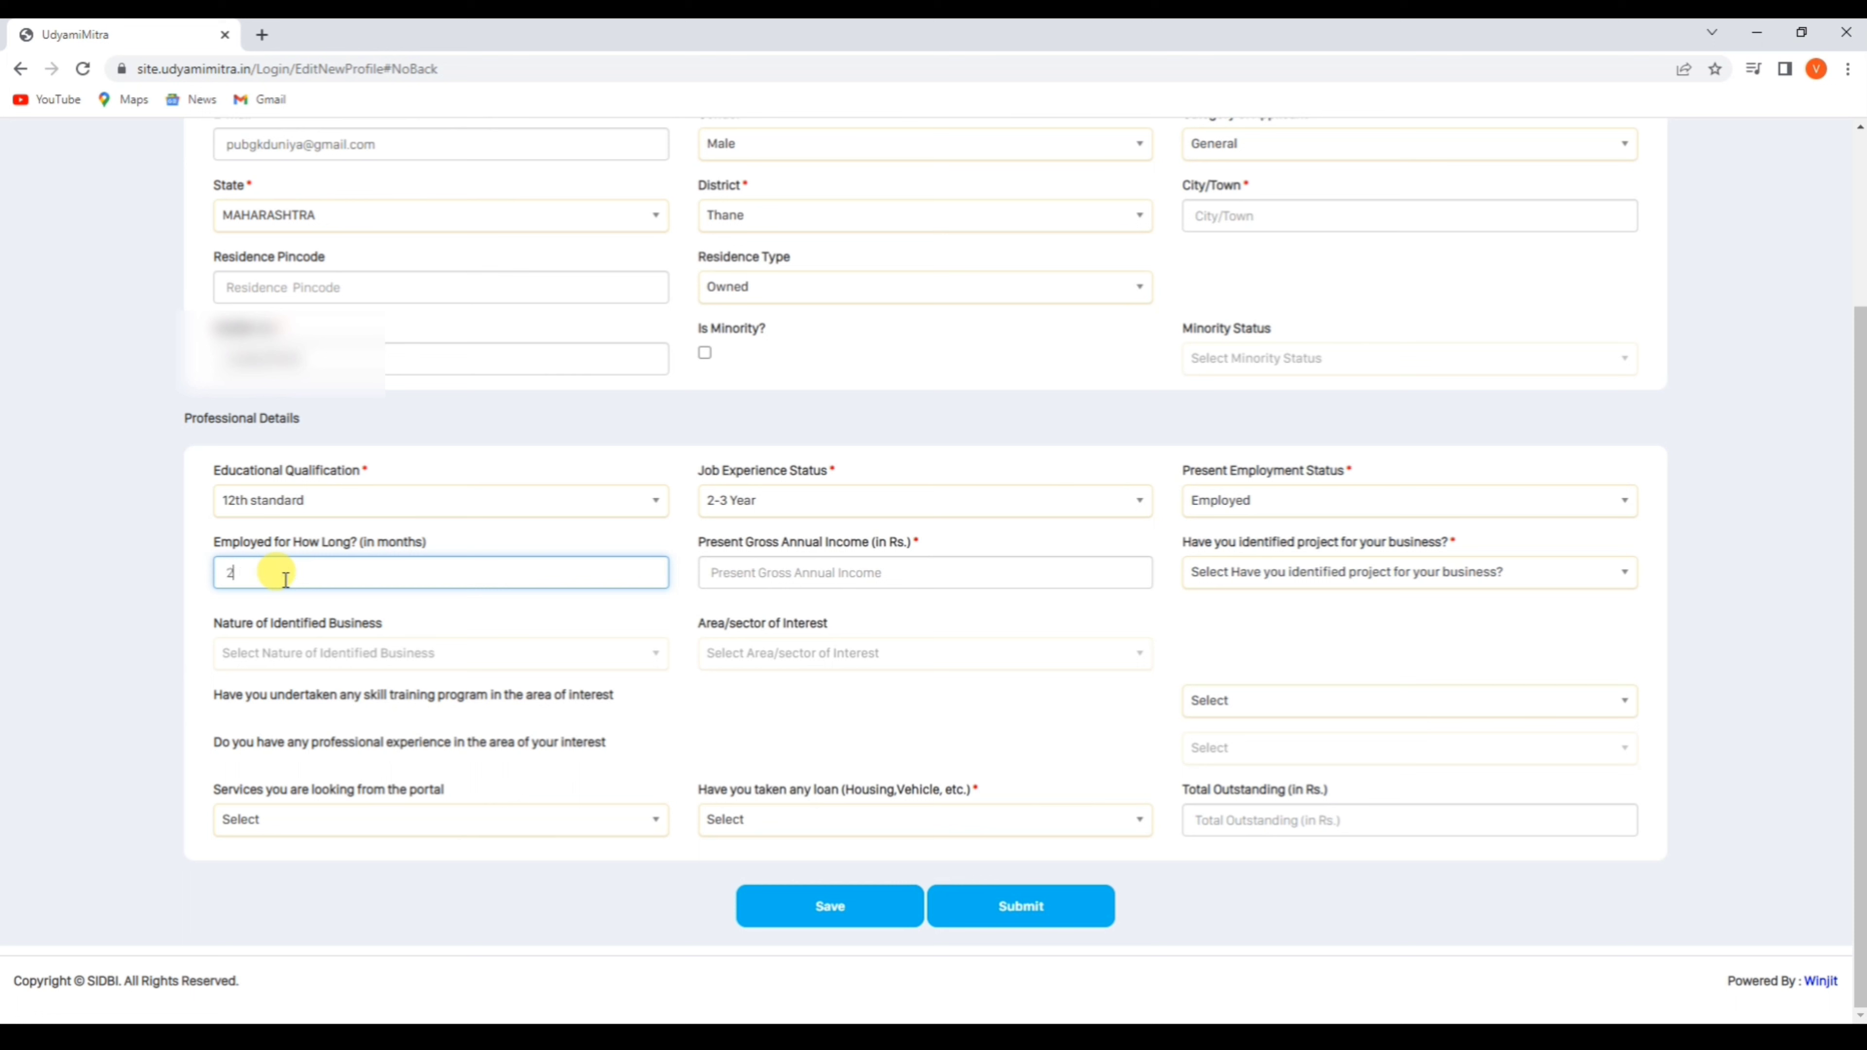
left_click(729, 570)
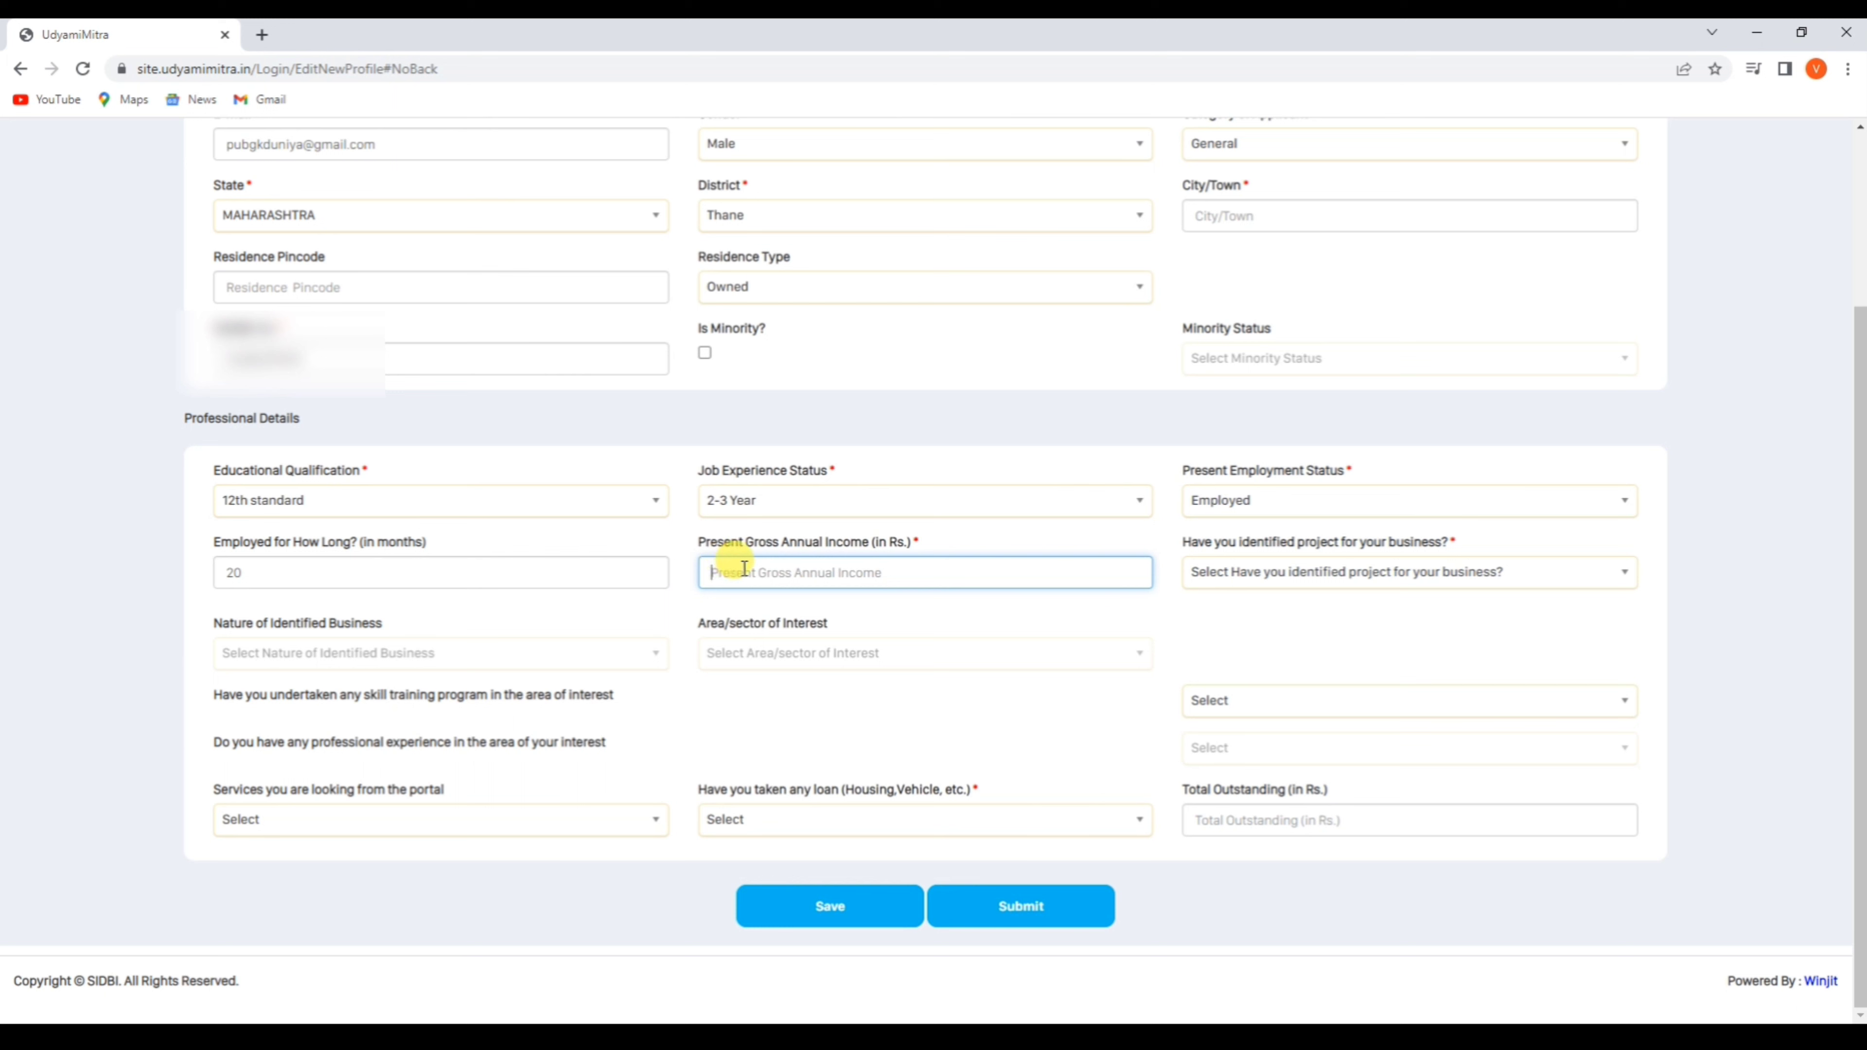
Step: Answer No to having an identified business project and to having taken any loan, and submit the profile
left_click(1221, 579)
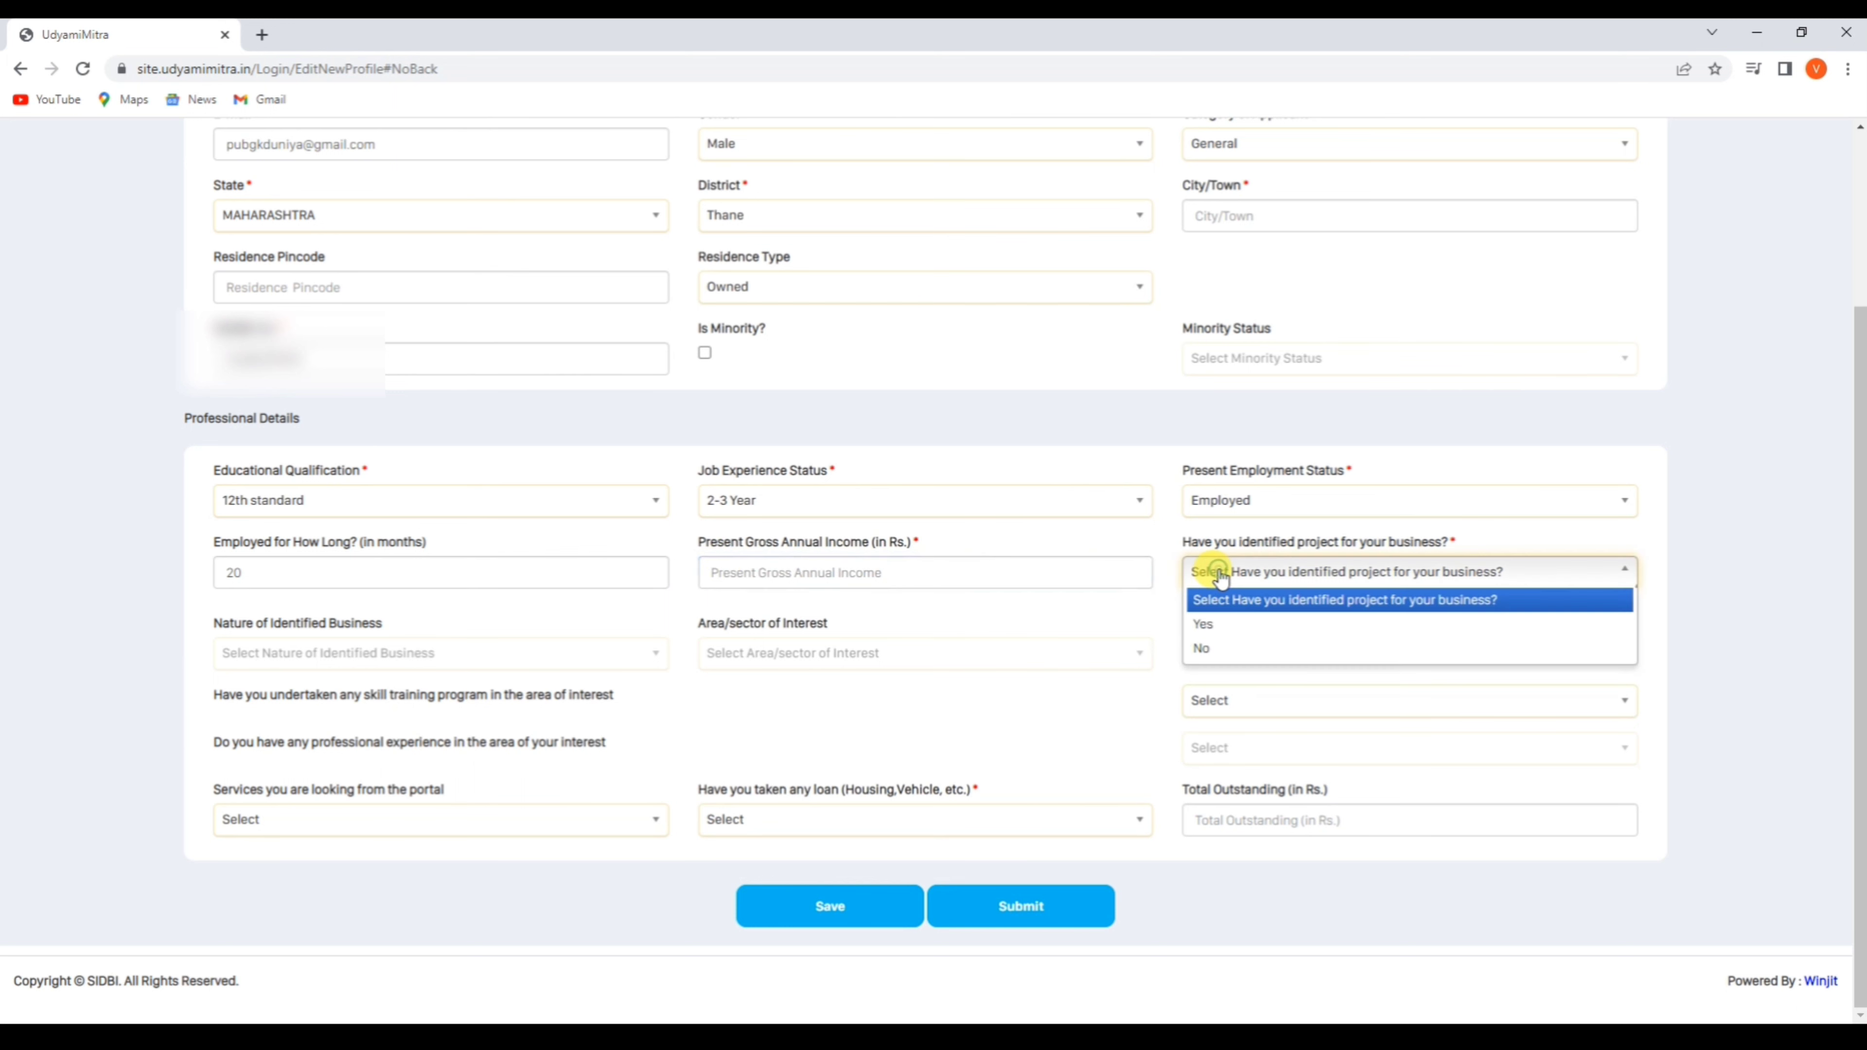
left_click(1209, 650)
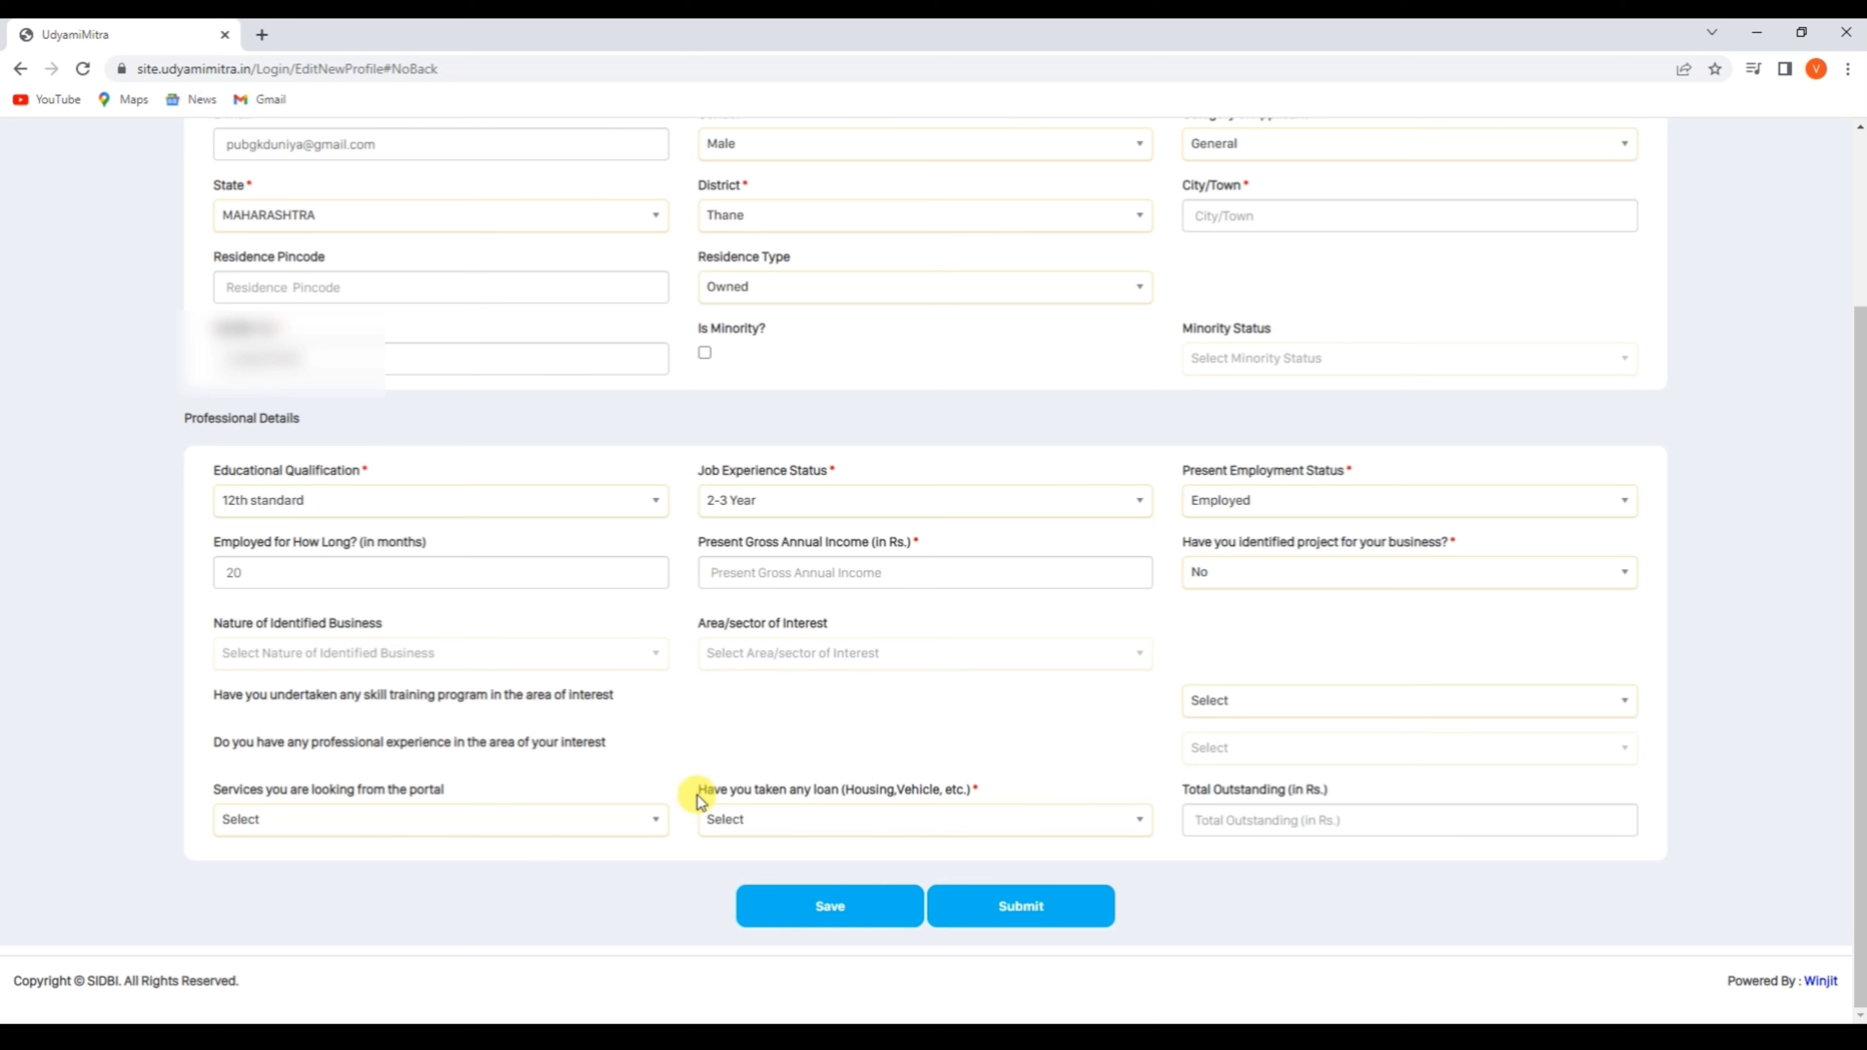
left_click(826, 818)
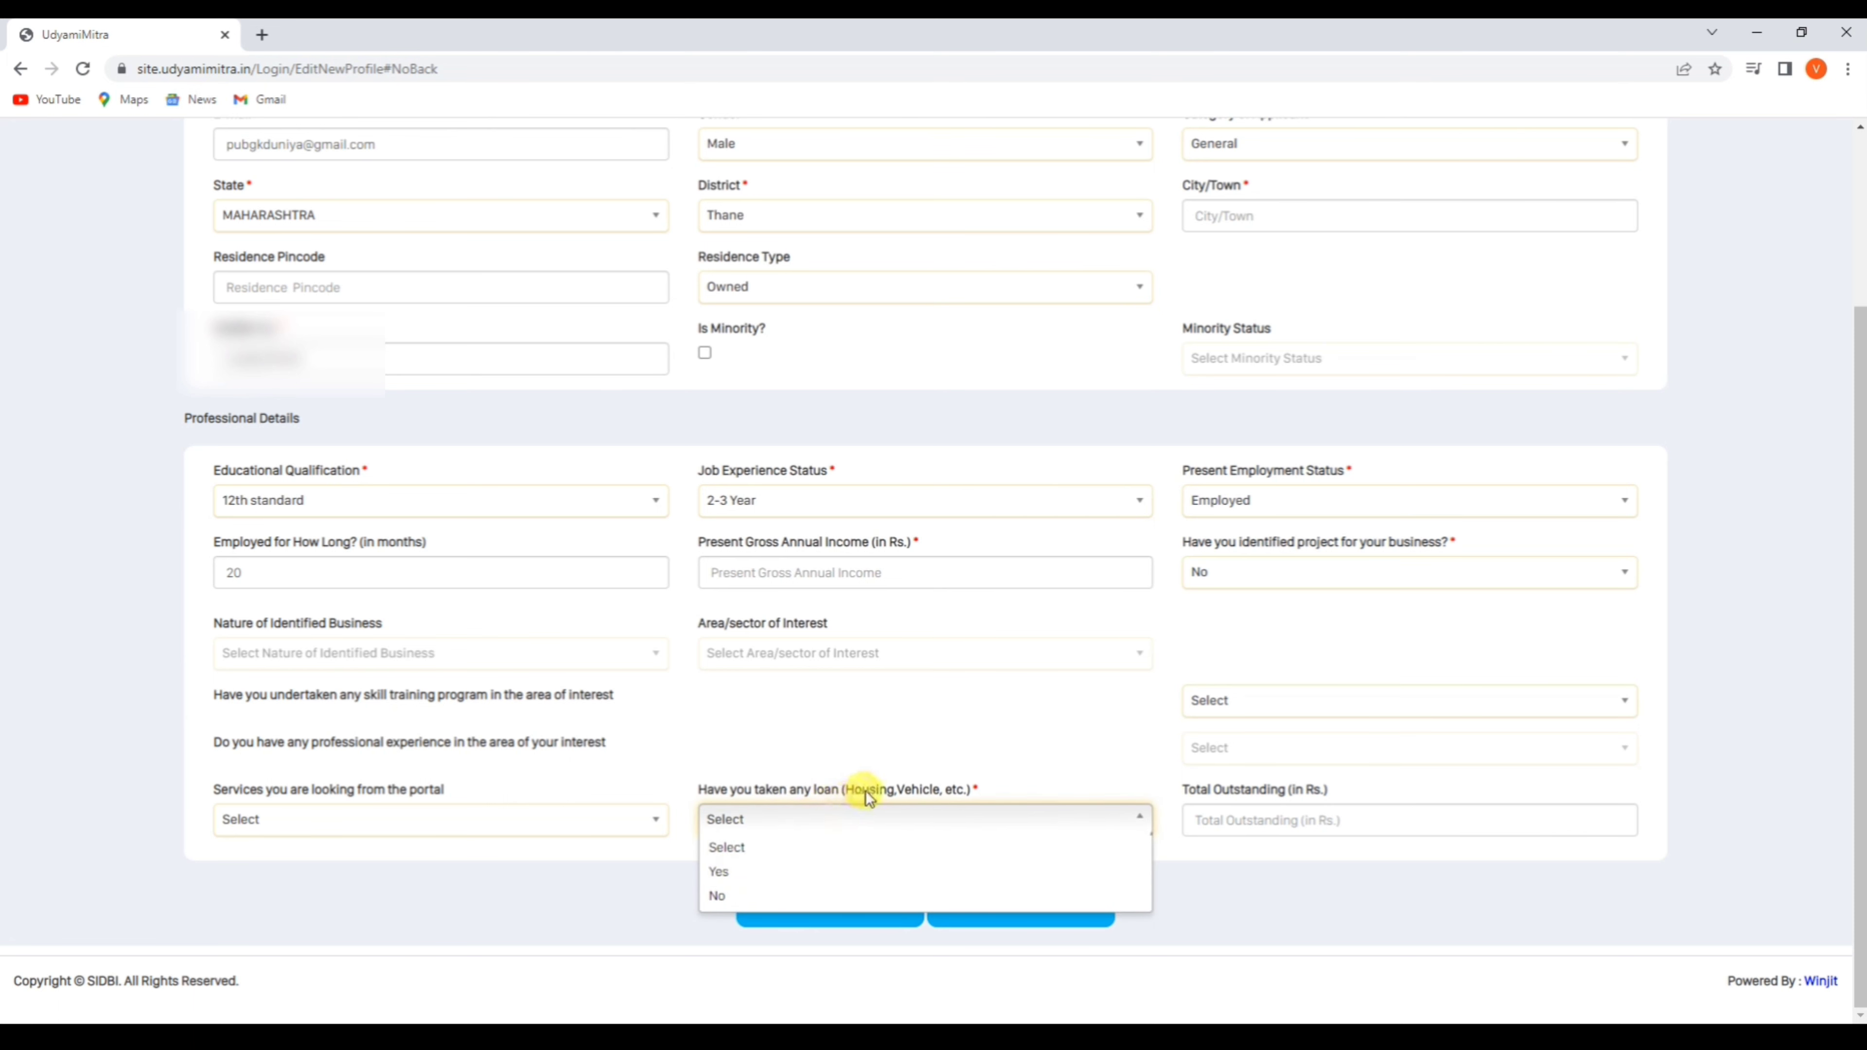
left_click(718, 895)
left_click(1020, 909)
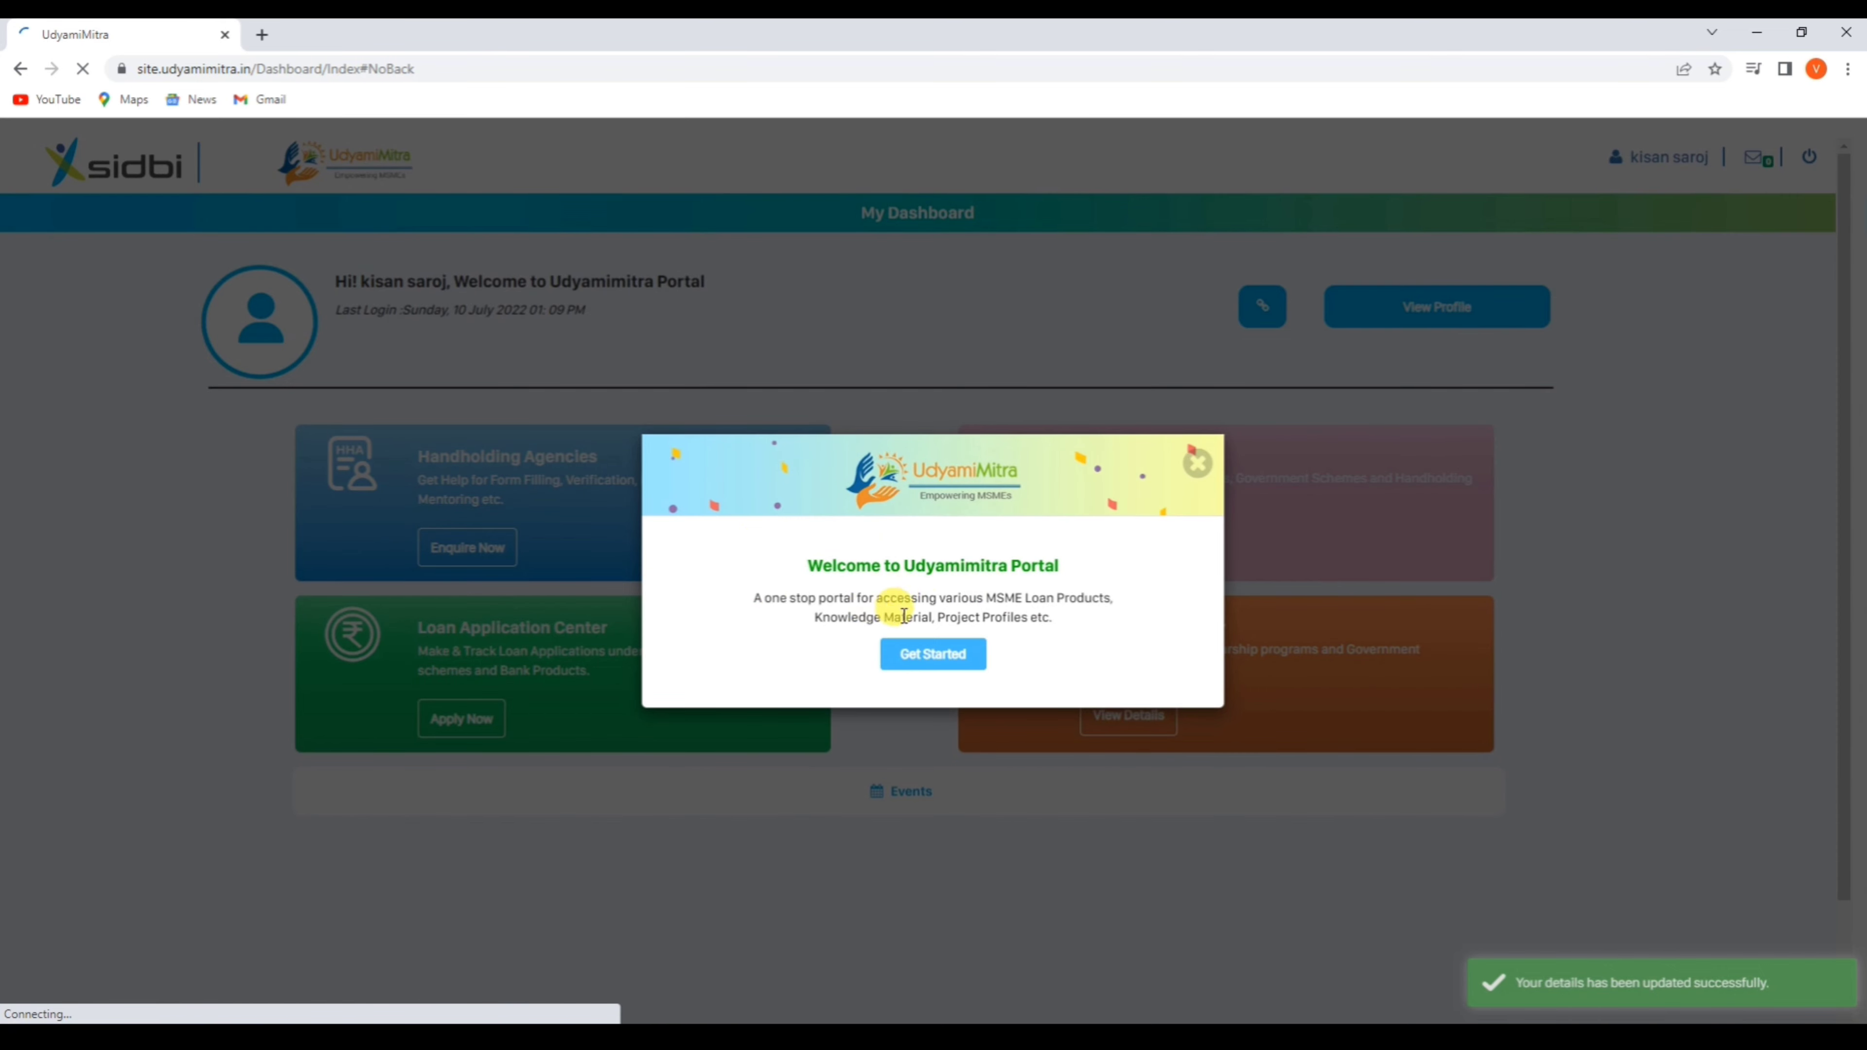
Step: Start a new Mudra Shishu application from the Loan Application Center and set the loan amount to 50000 rupees
left_click(934, 662)
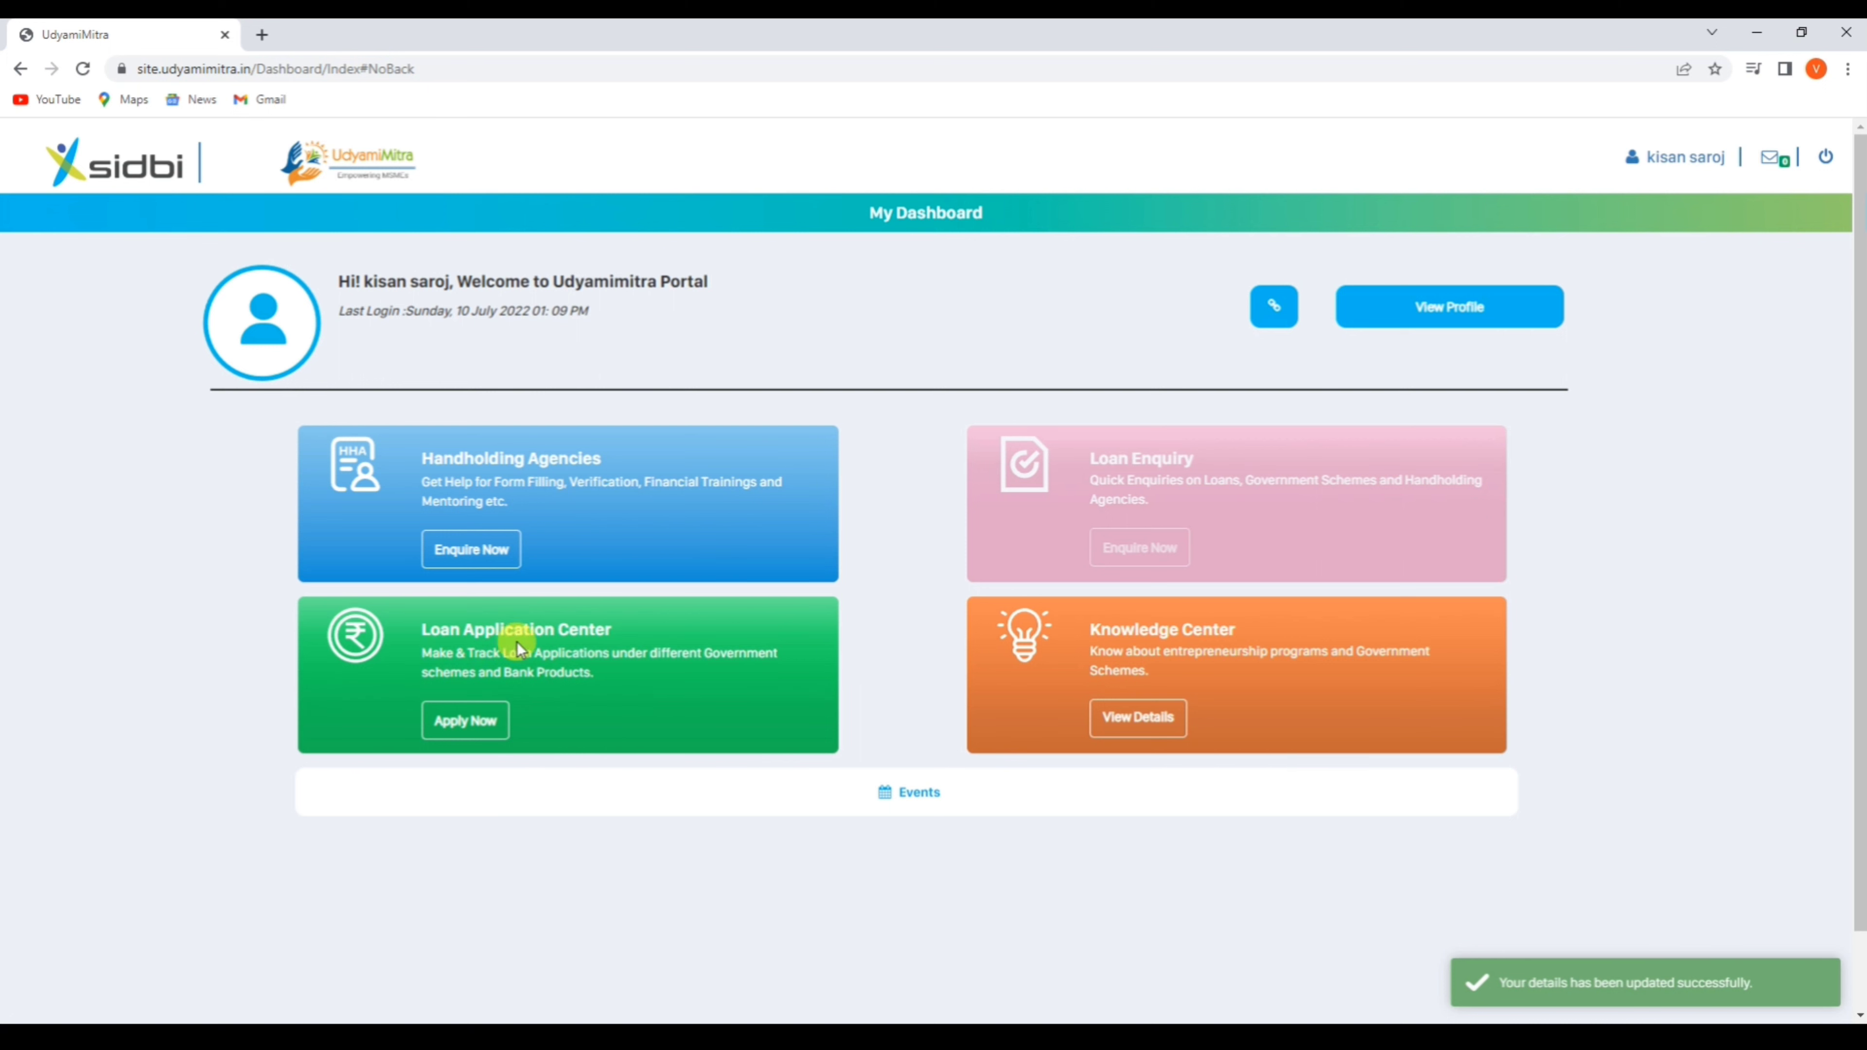
left_click(465, 721)
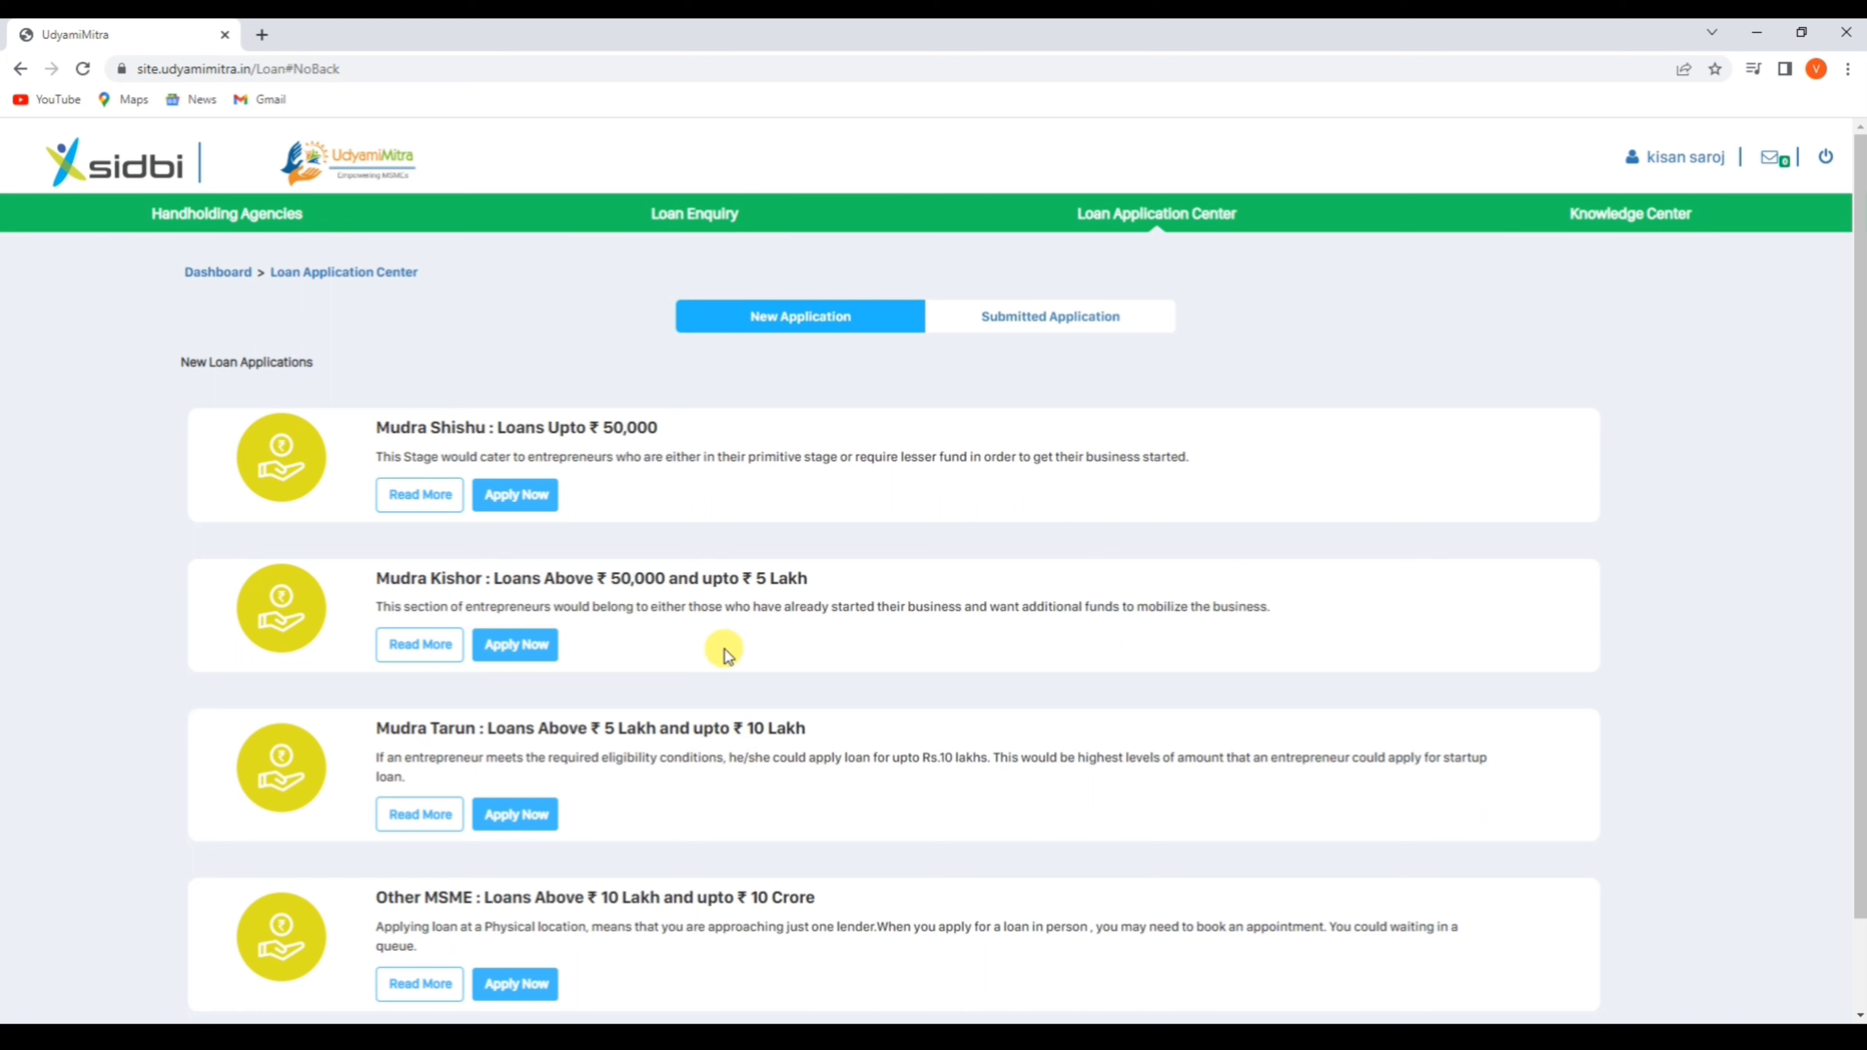
left_click(507, 506)
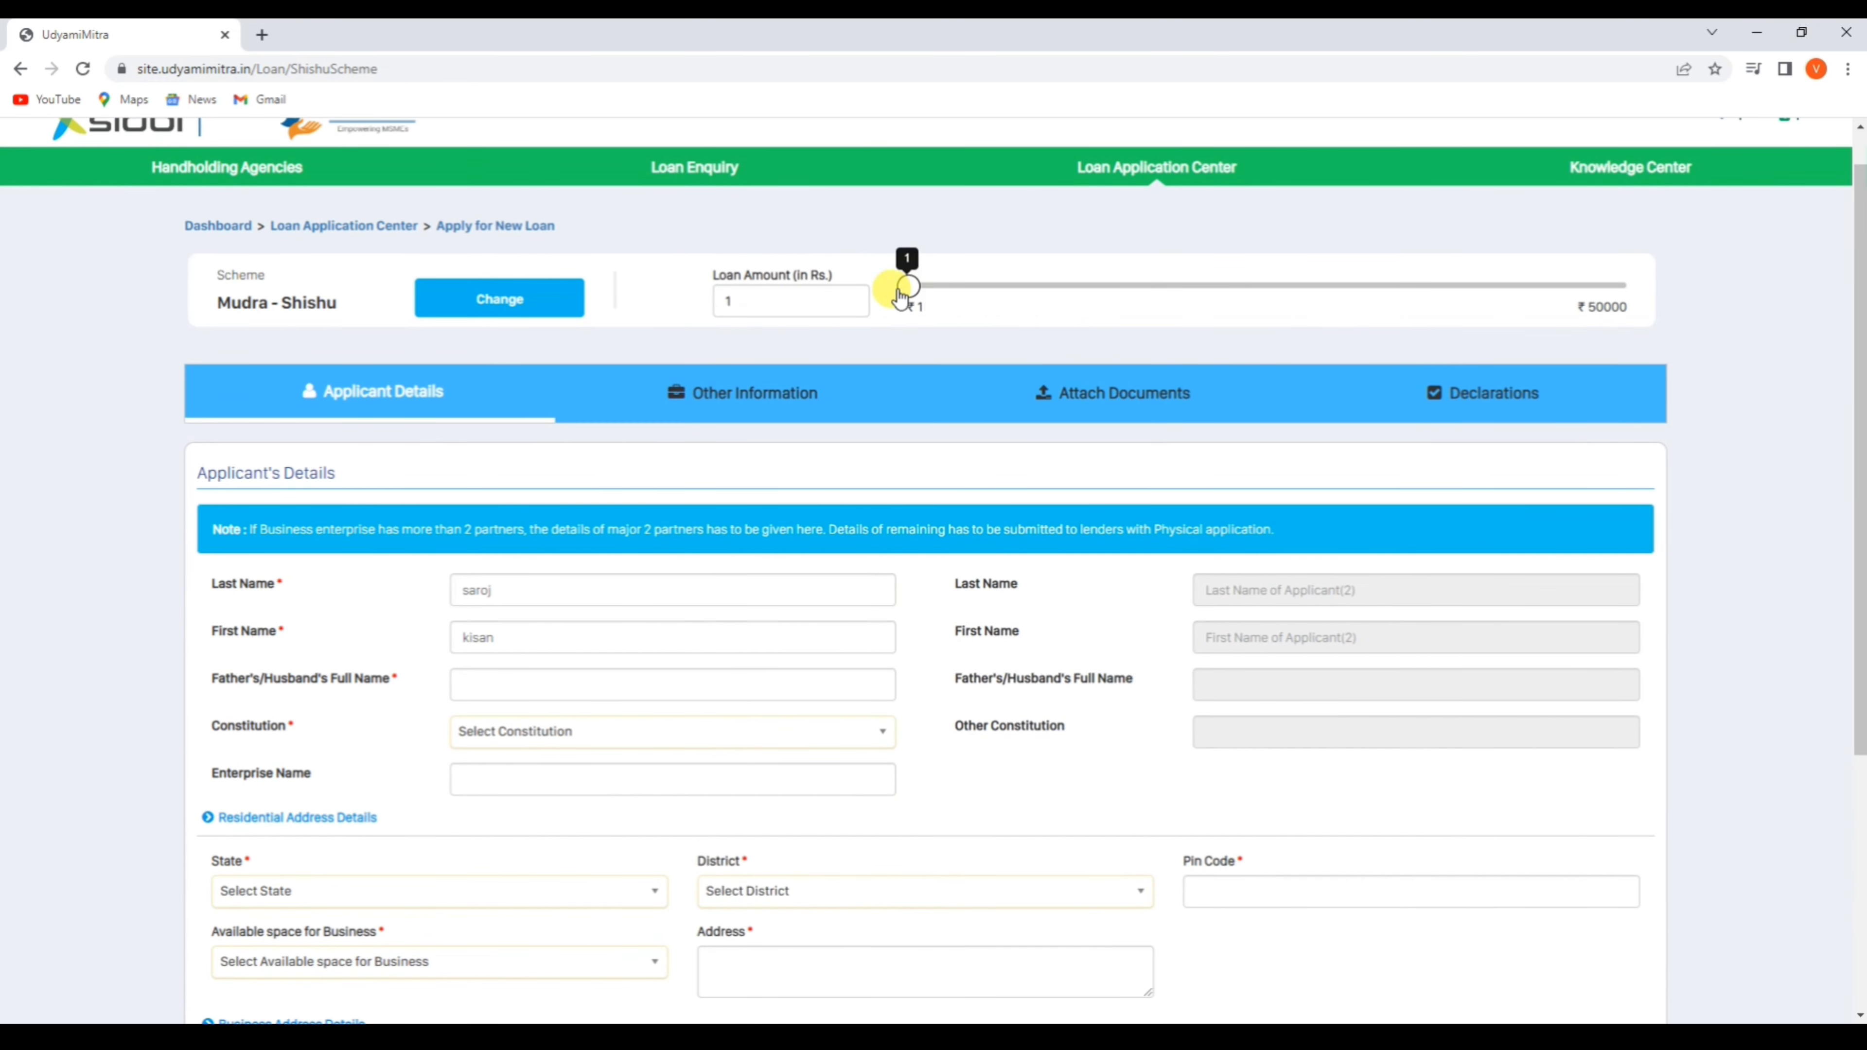
left_click_drag(905, 290, 1682, 244)
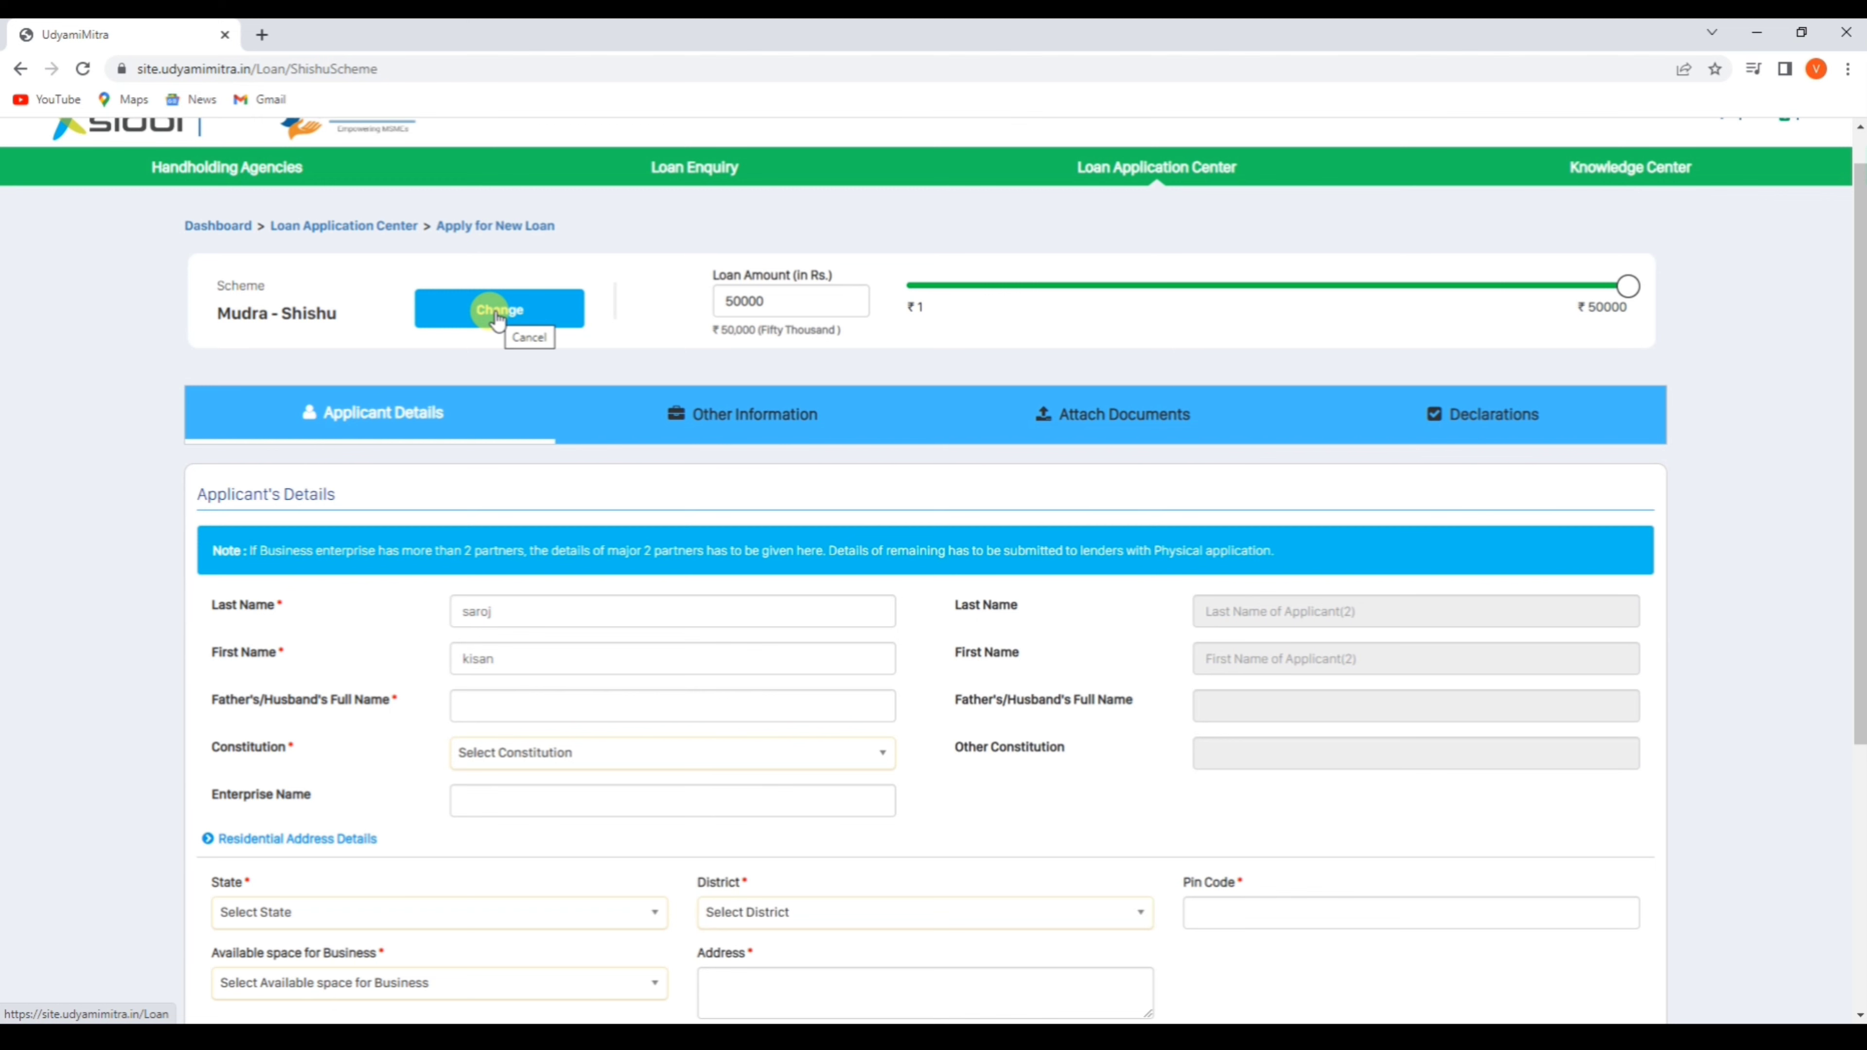
Step: Look through the application's Other Information, Attach Documents and Declarations sections and return to Applicant Details
left_click(749, 419)
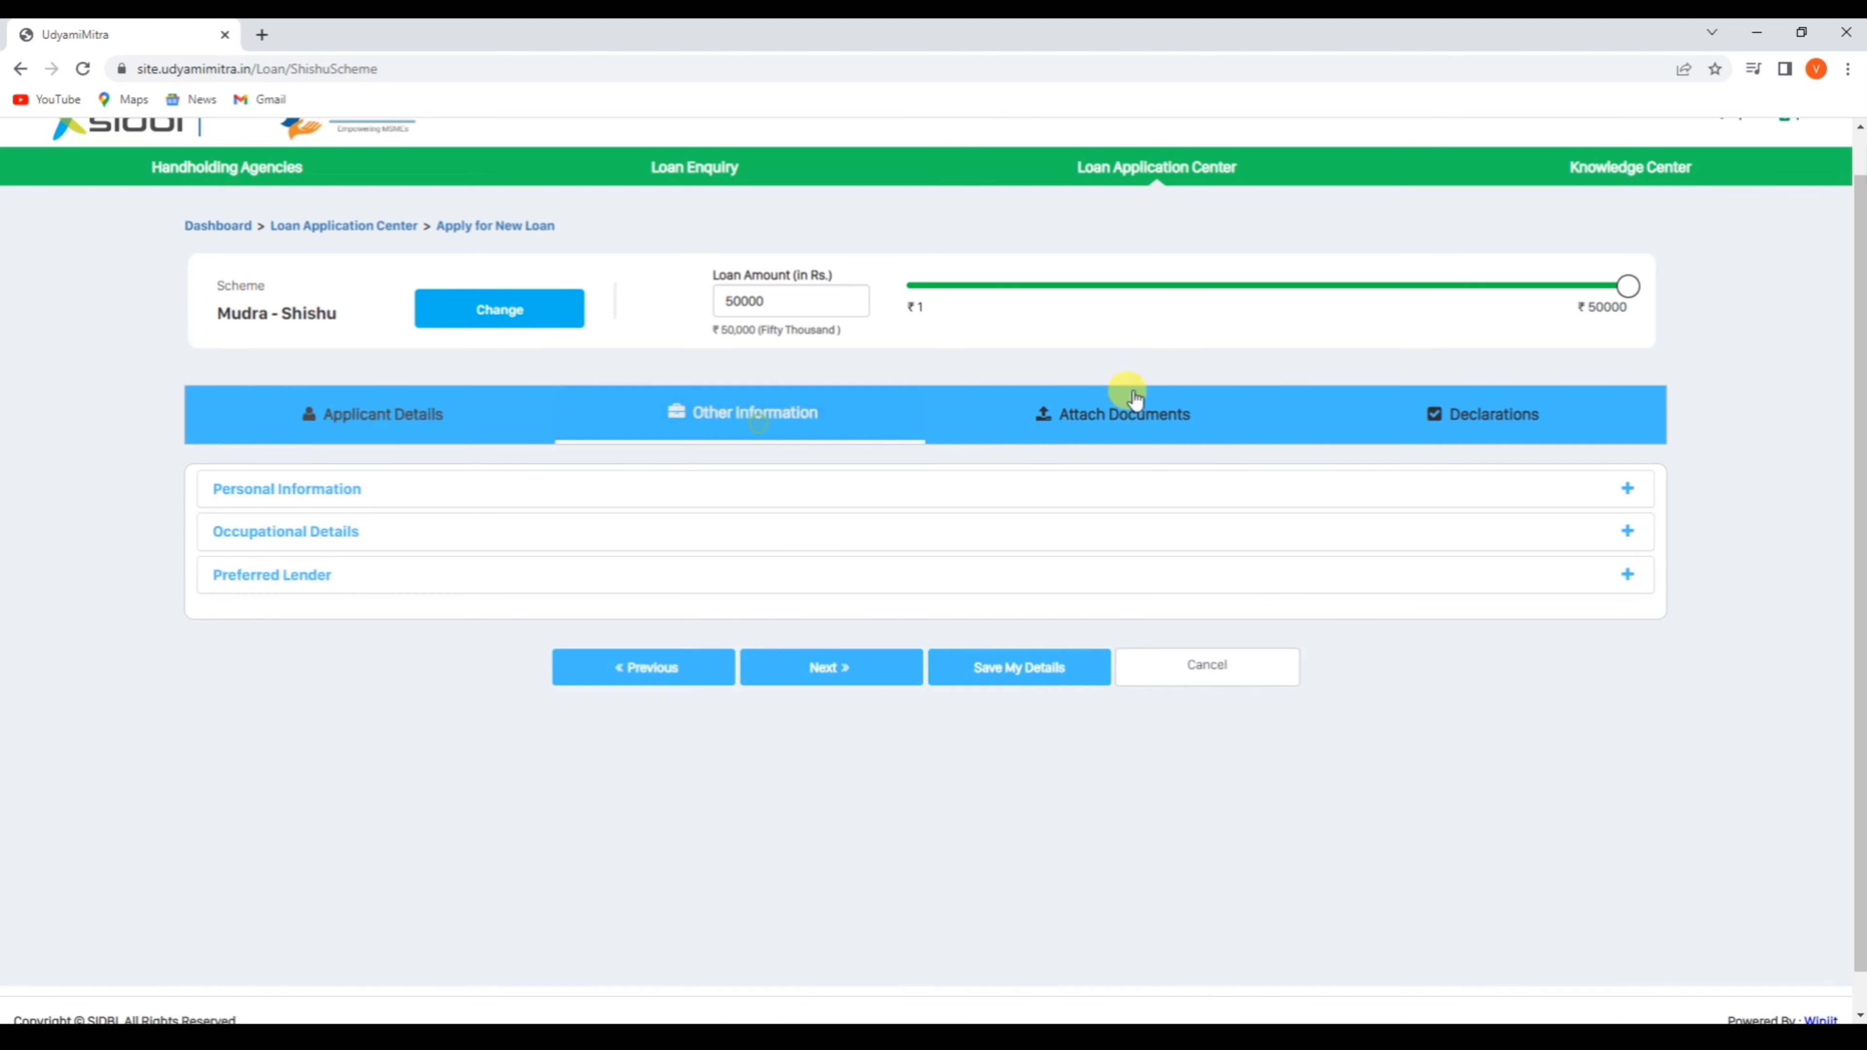
left_click(1169, 423)
left_click(1464, 415)
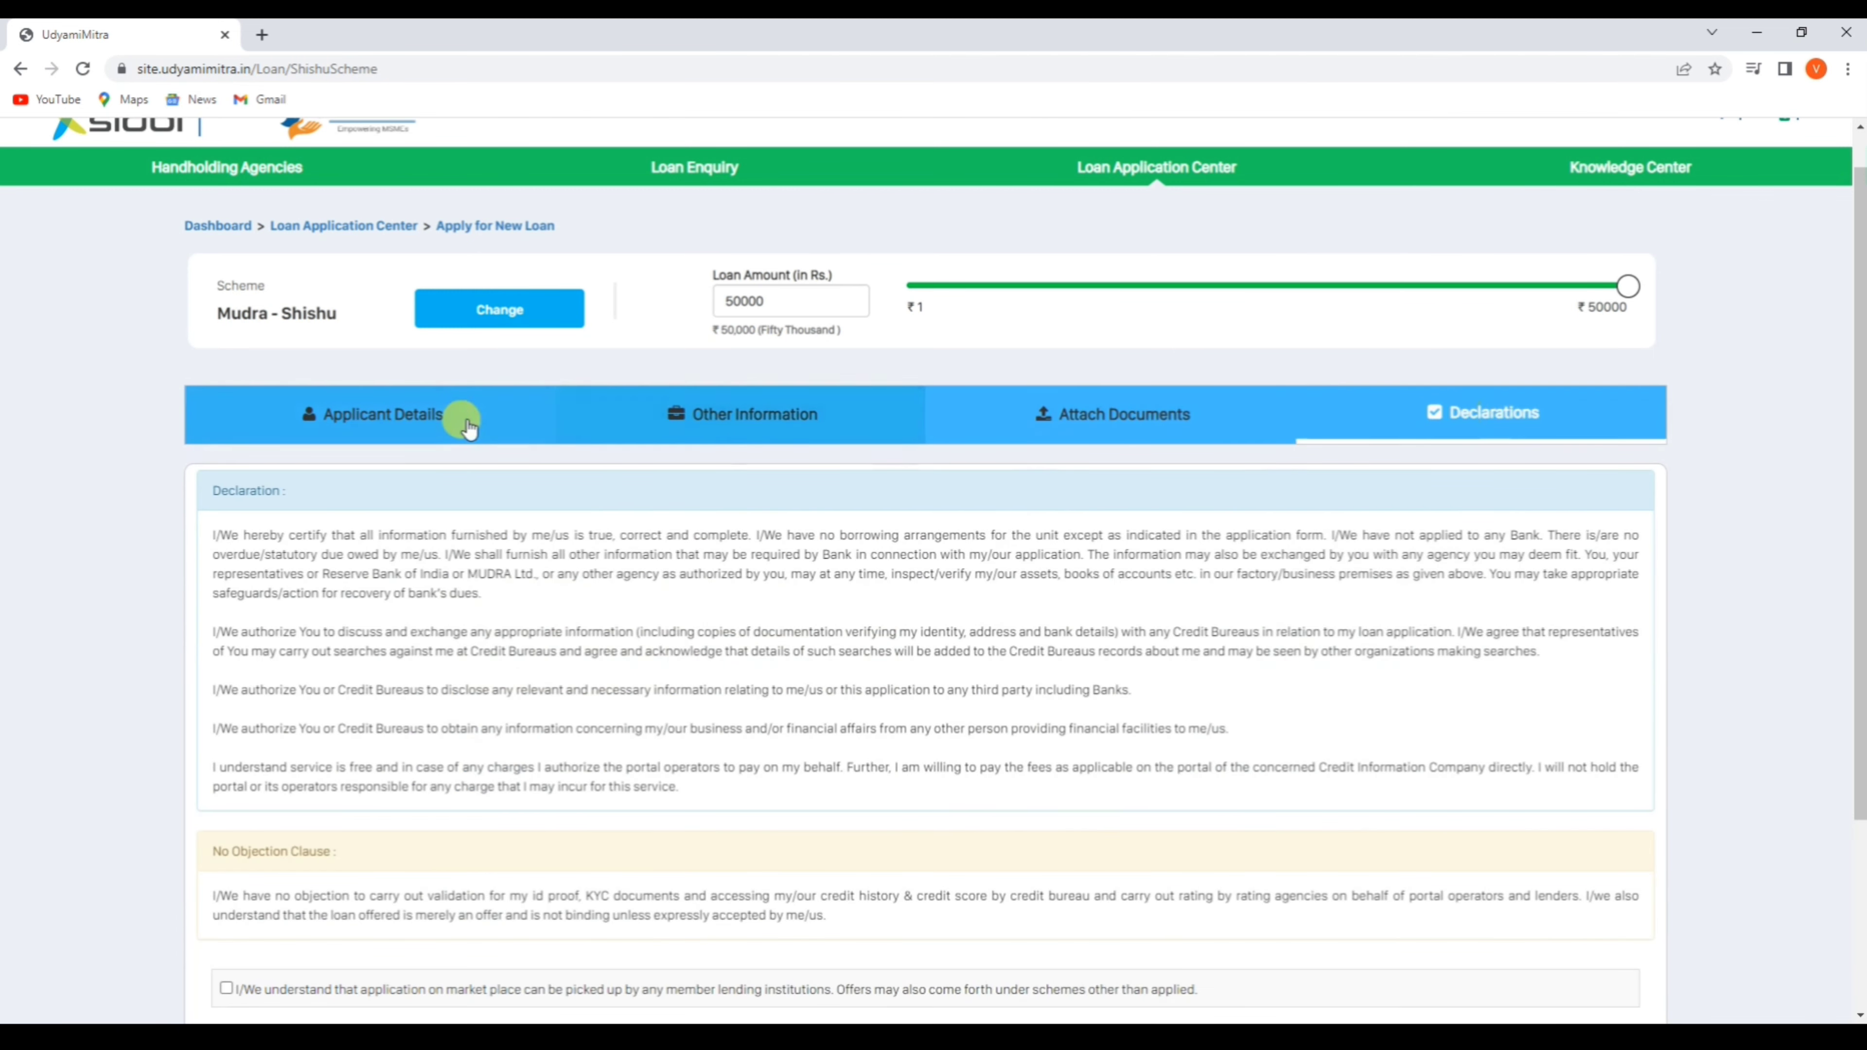
left_click(408, 426)
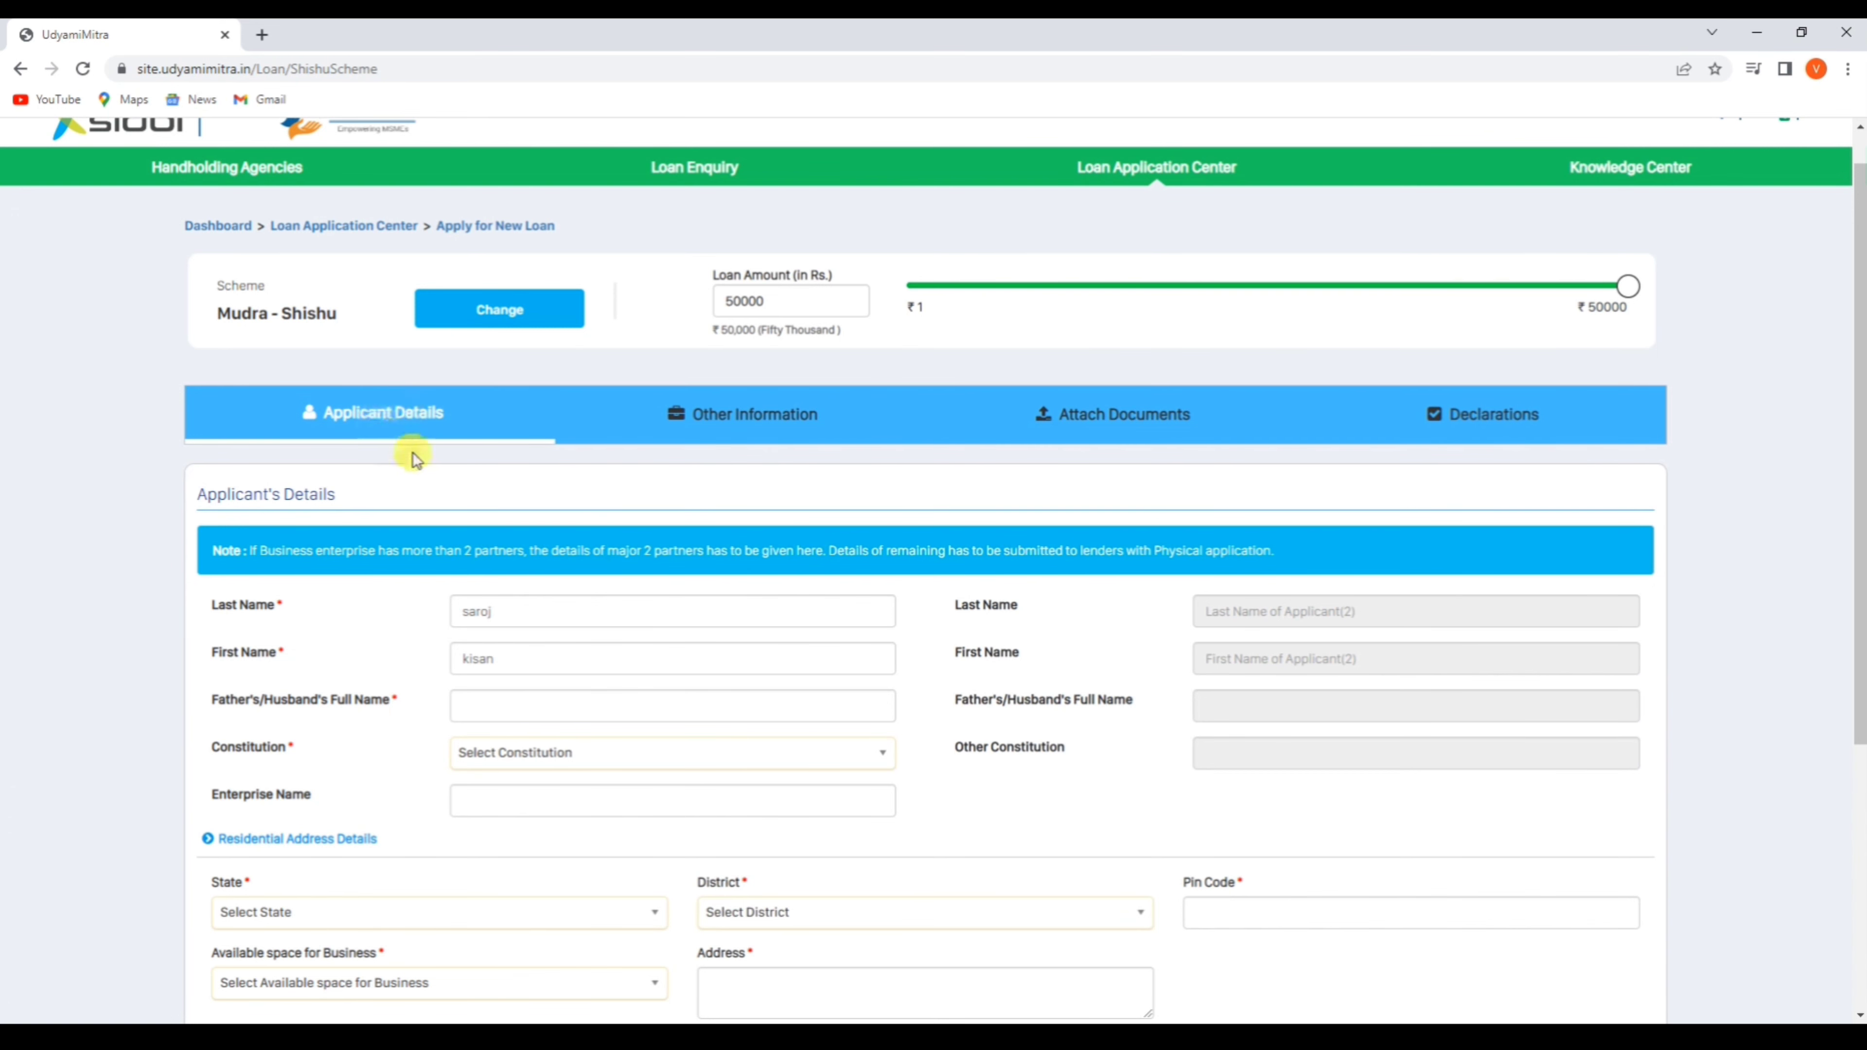
Step: Go to the Father's/Husband's Full Name field and set the applicant's constitution to Proprietory
scroll(426, 464, "down", 1)
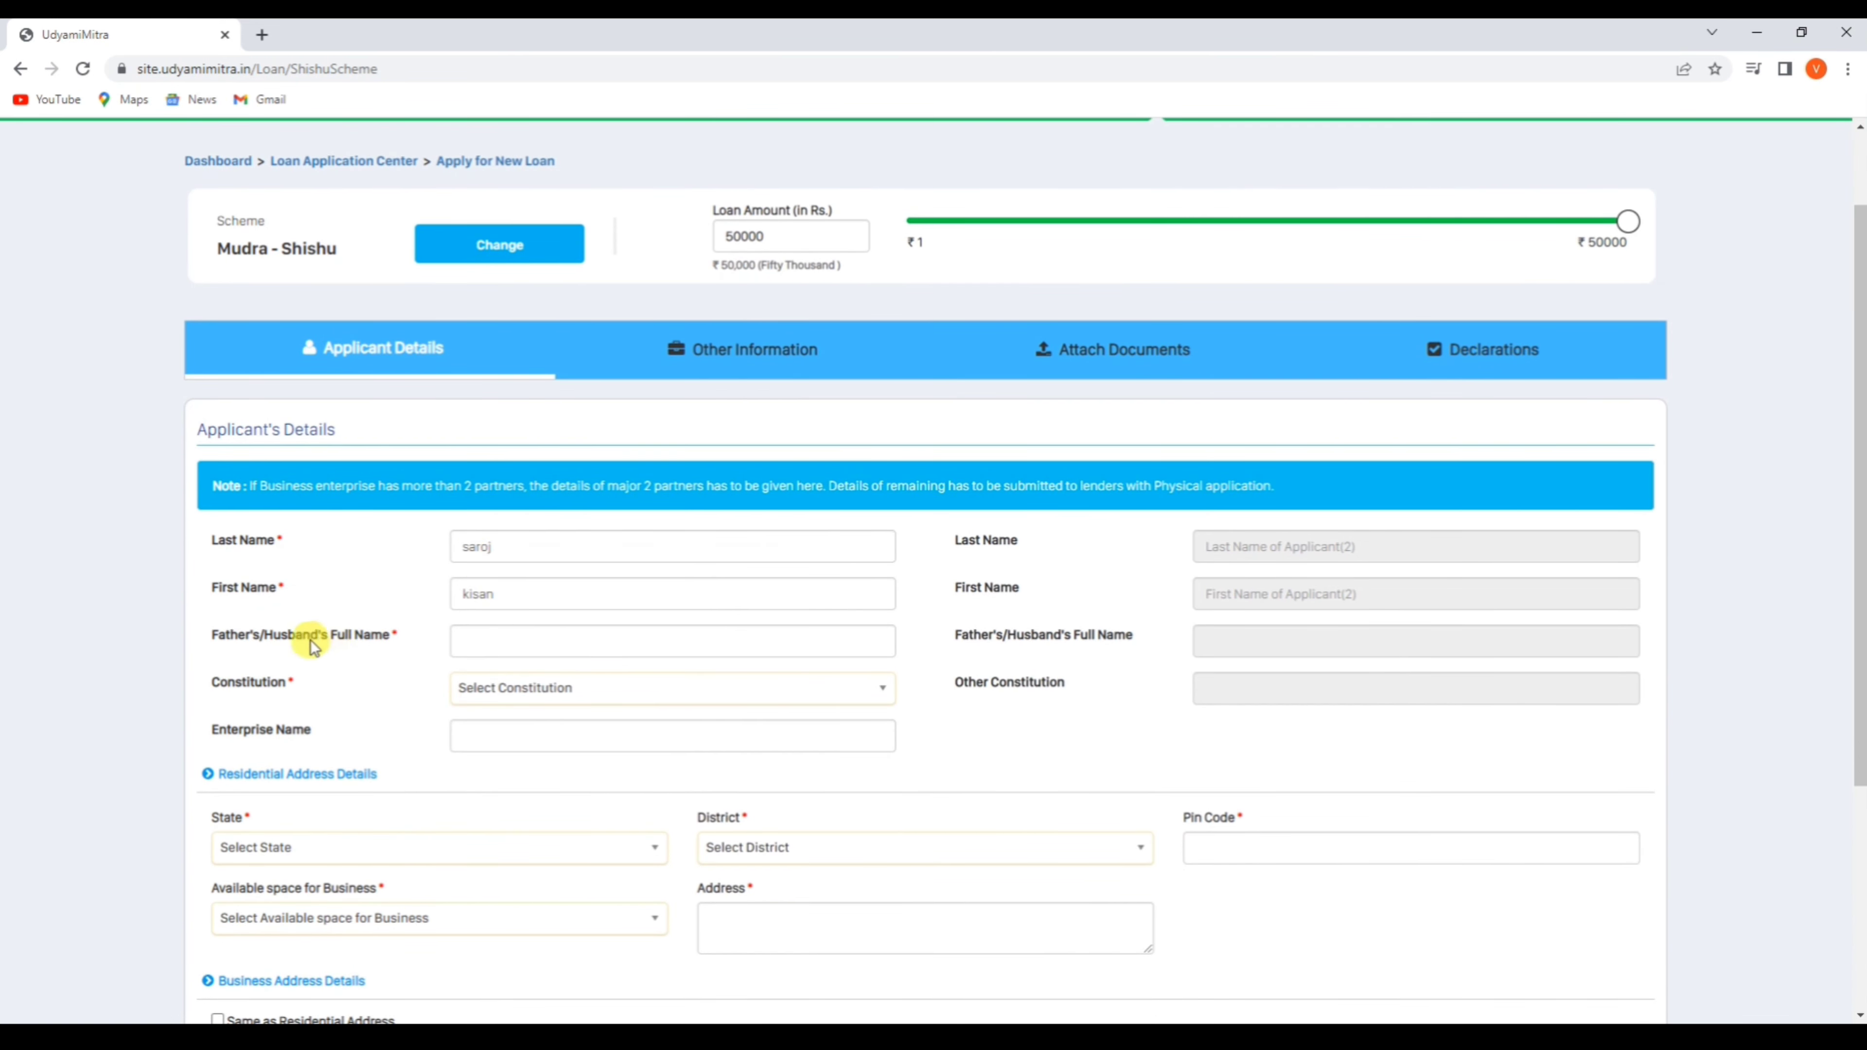
left_click(482, 644)
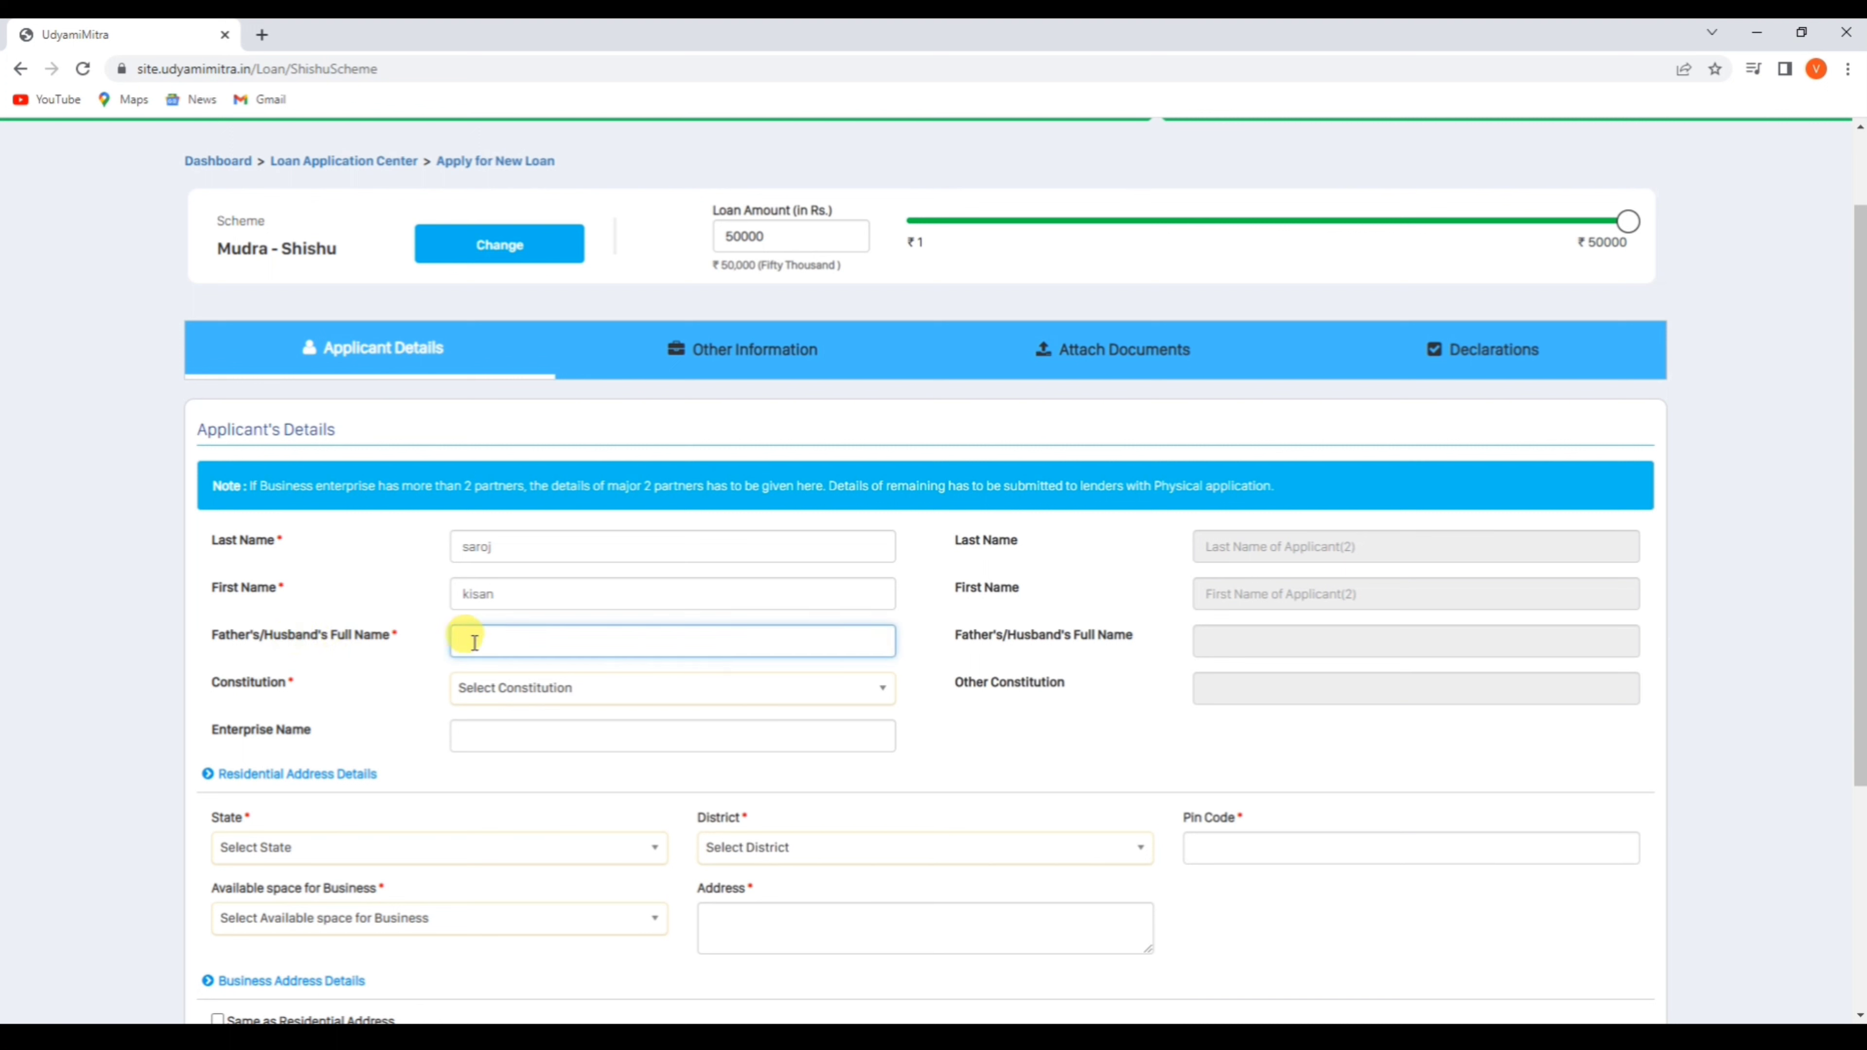
left_click(505, 692)
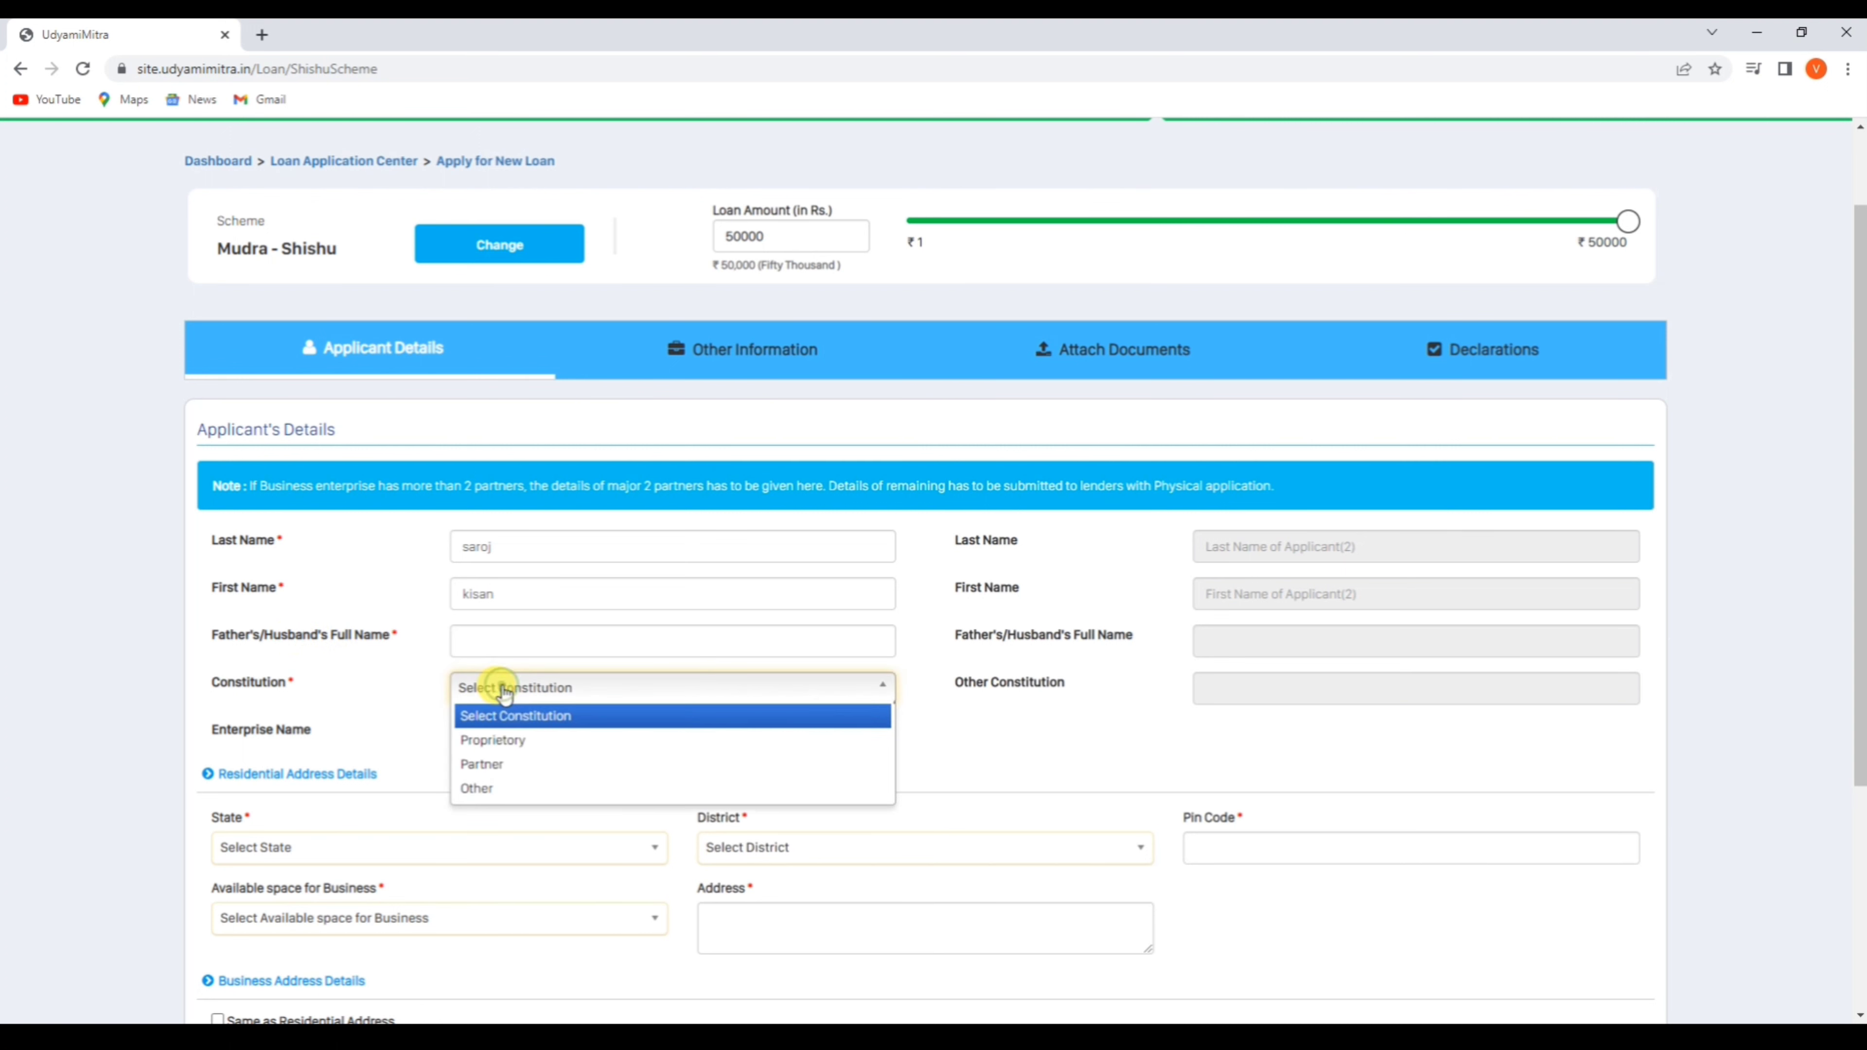
left_click(512, 747)
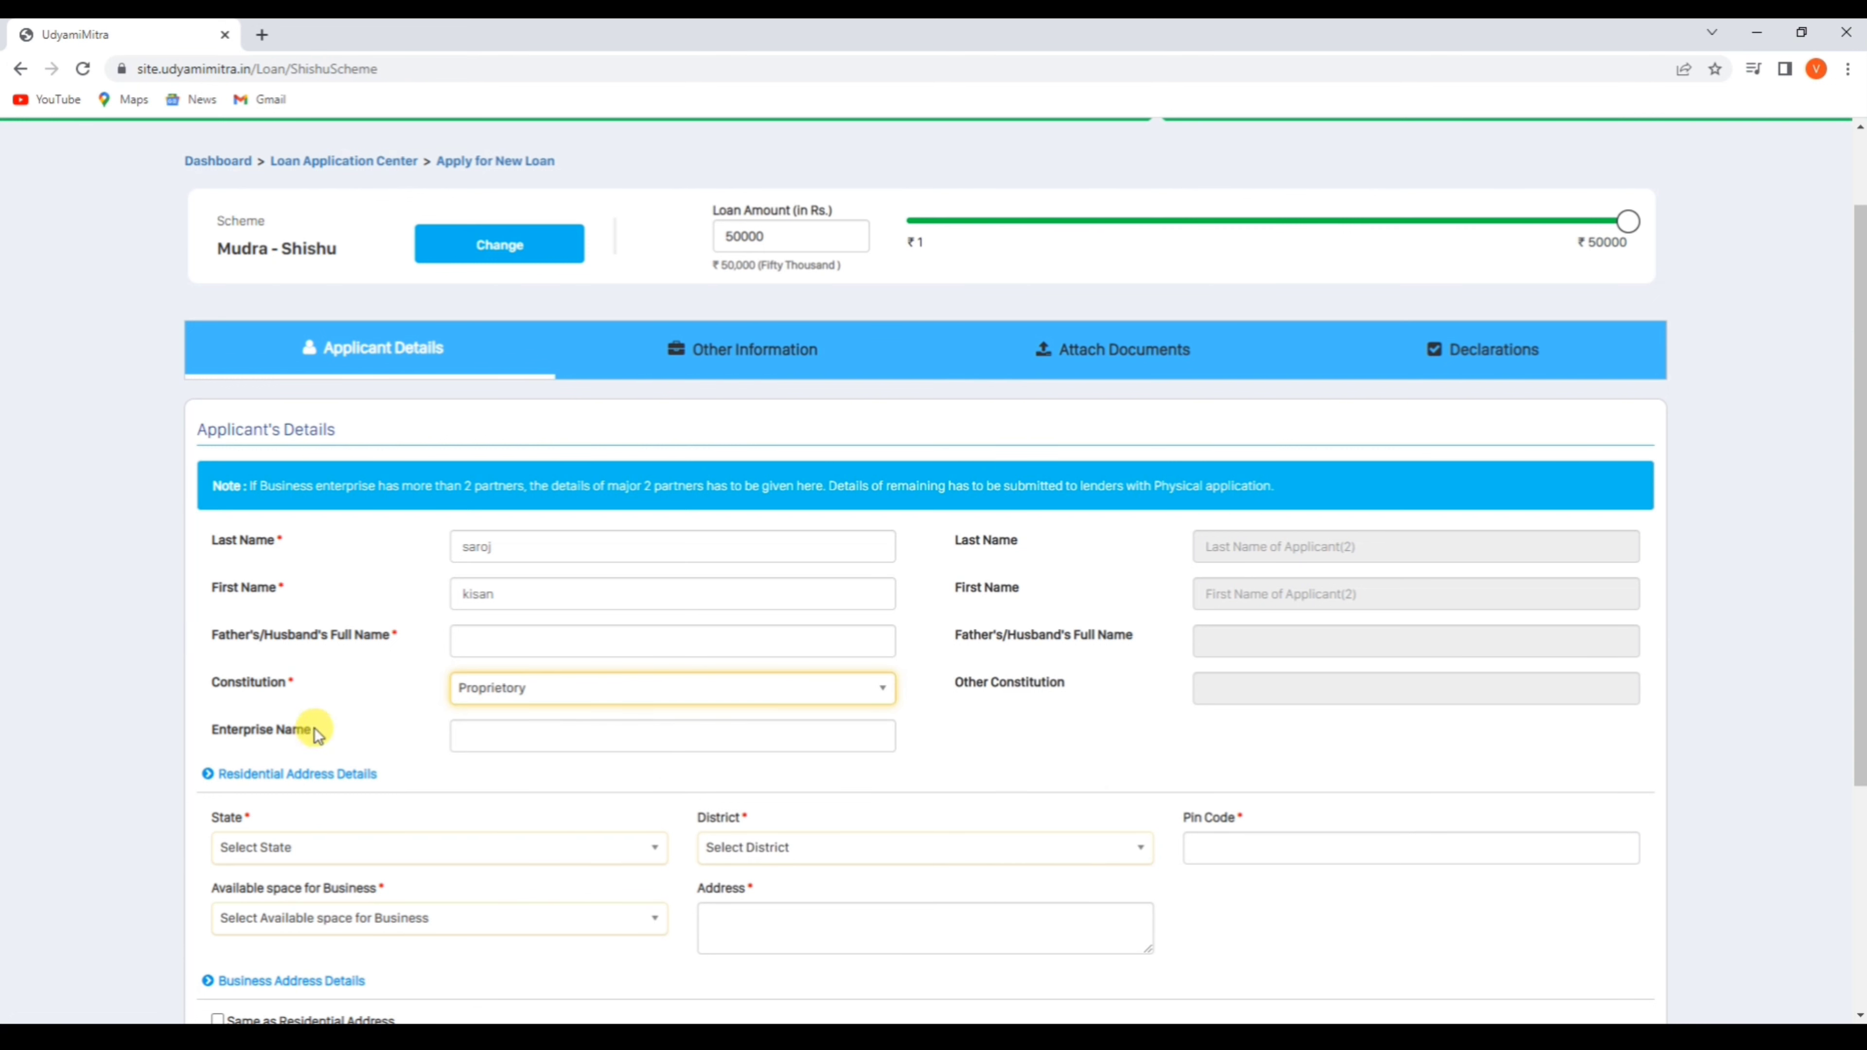
Step: Set the residential address state to Maharashtra and the district to Thane
scroll(515, 743, "down", 5)
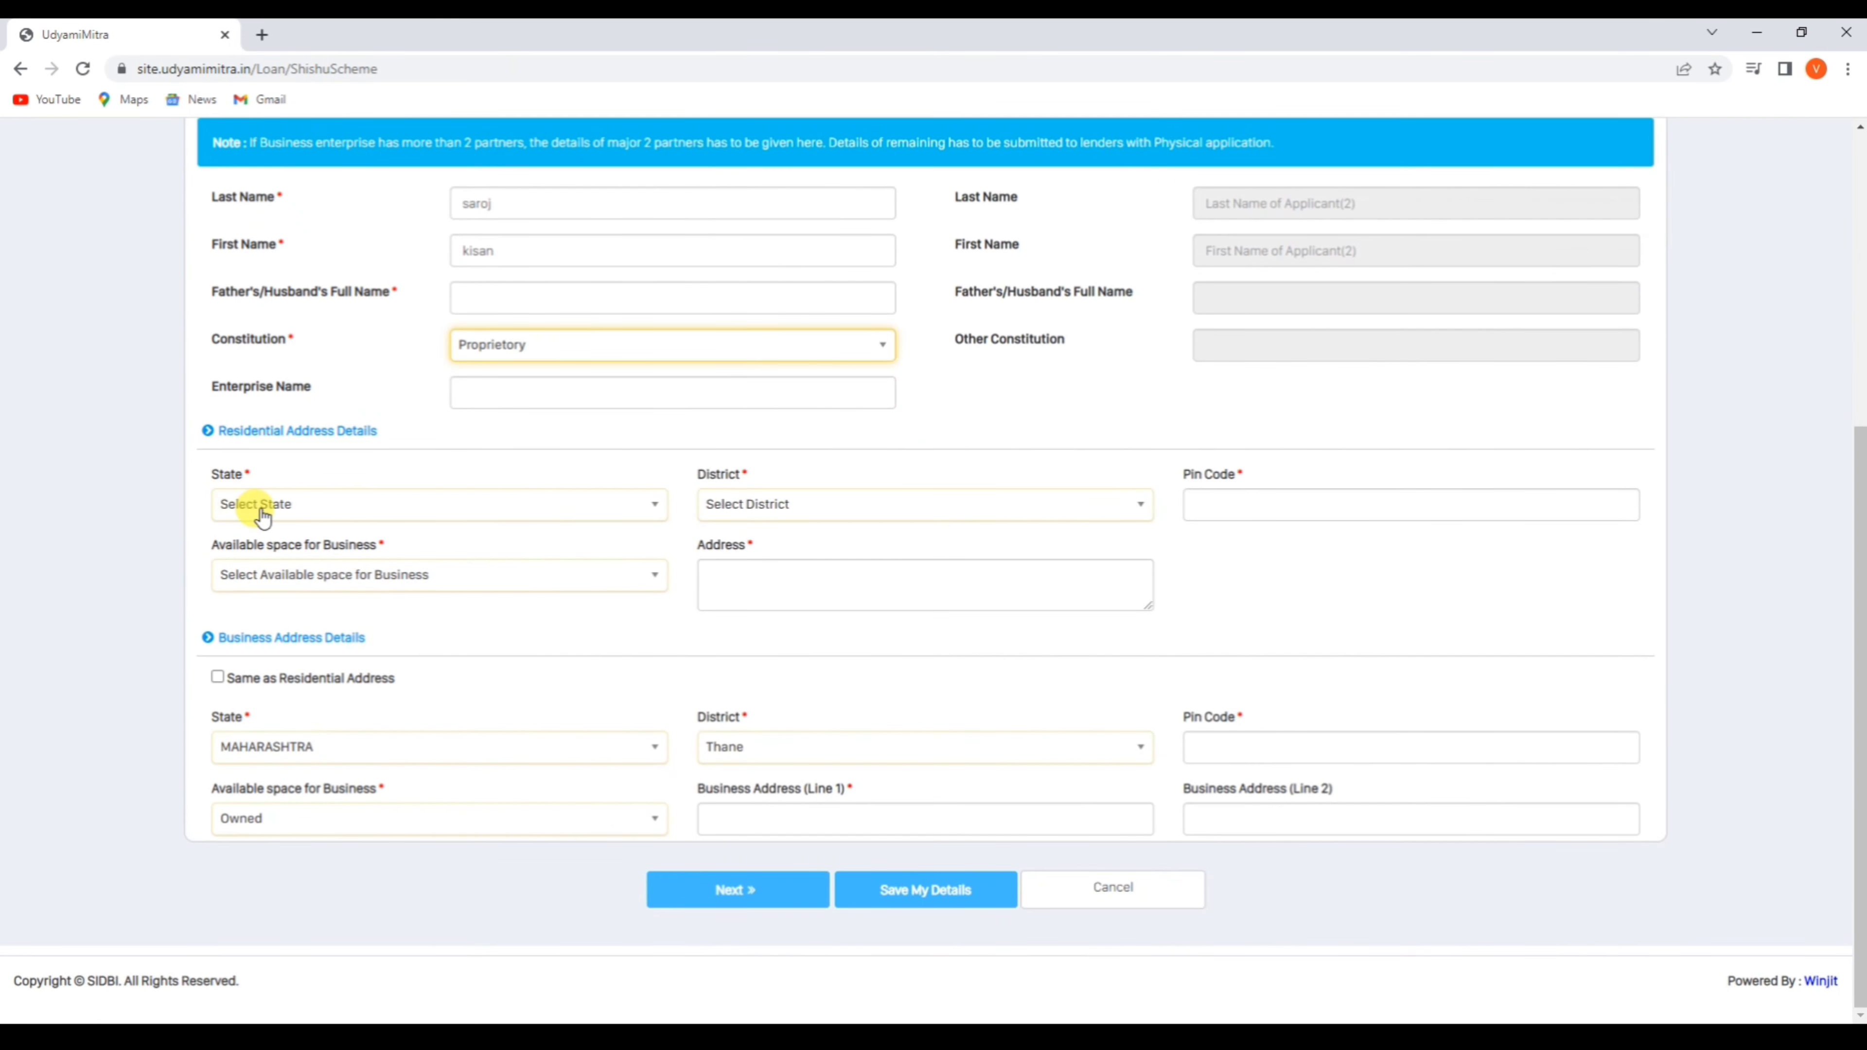
left_click(240, 506)
scroll(298, 614, "down", 3)
scroll(294, 625, "down", 3)
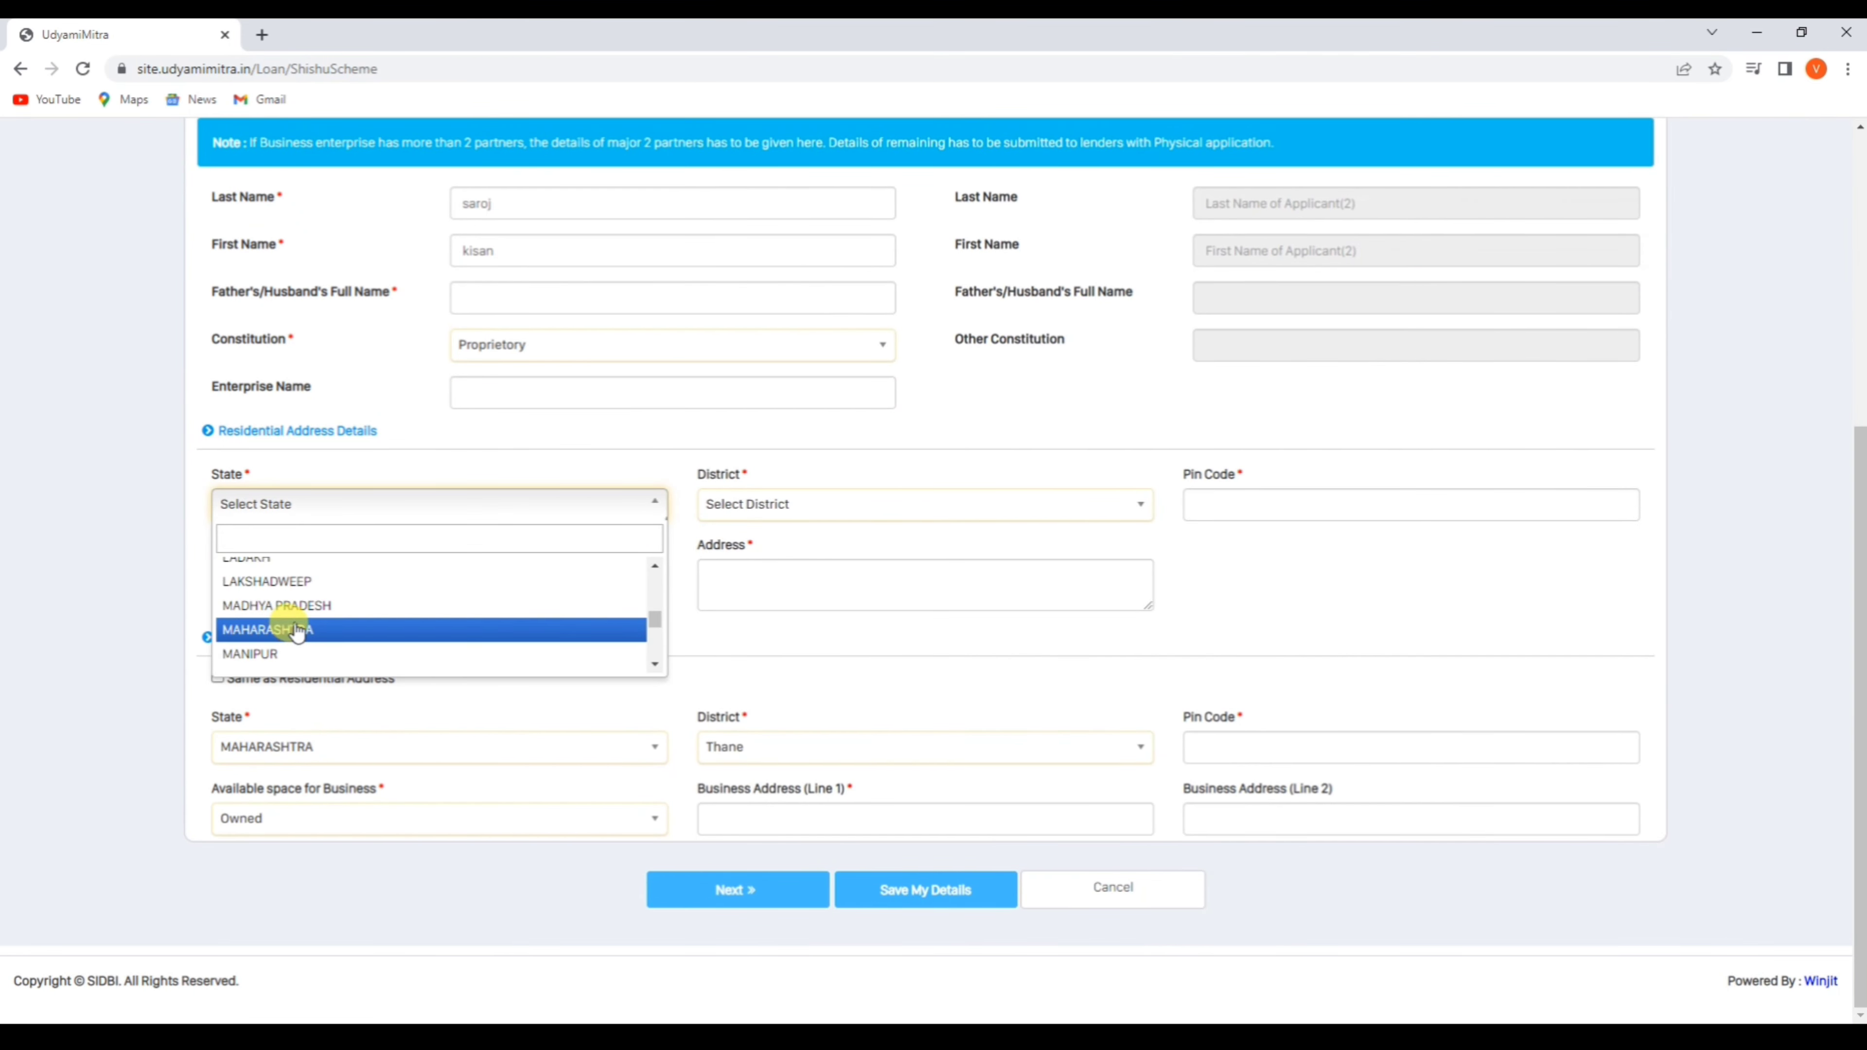
left_click(291, 630)
left_click(783, 505)
scroll(822, 603, "down", 7)
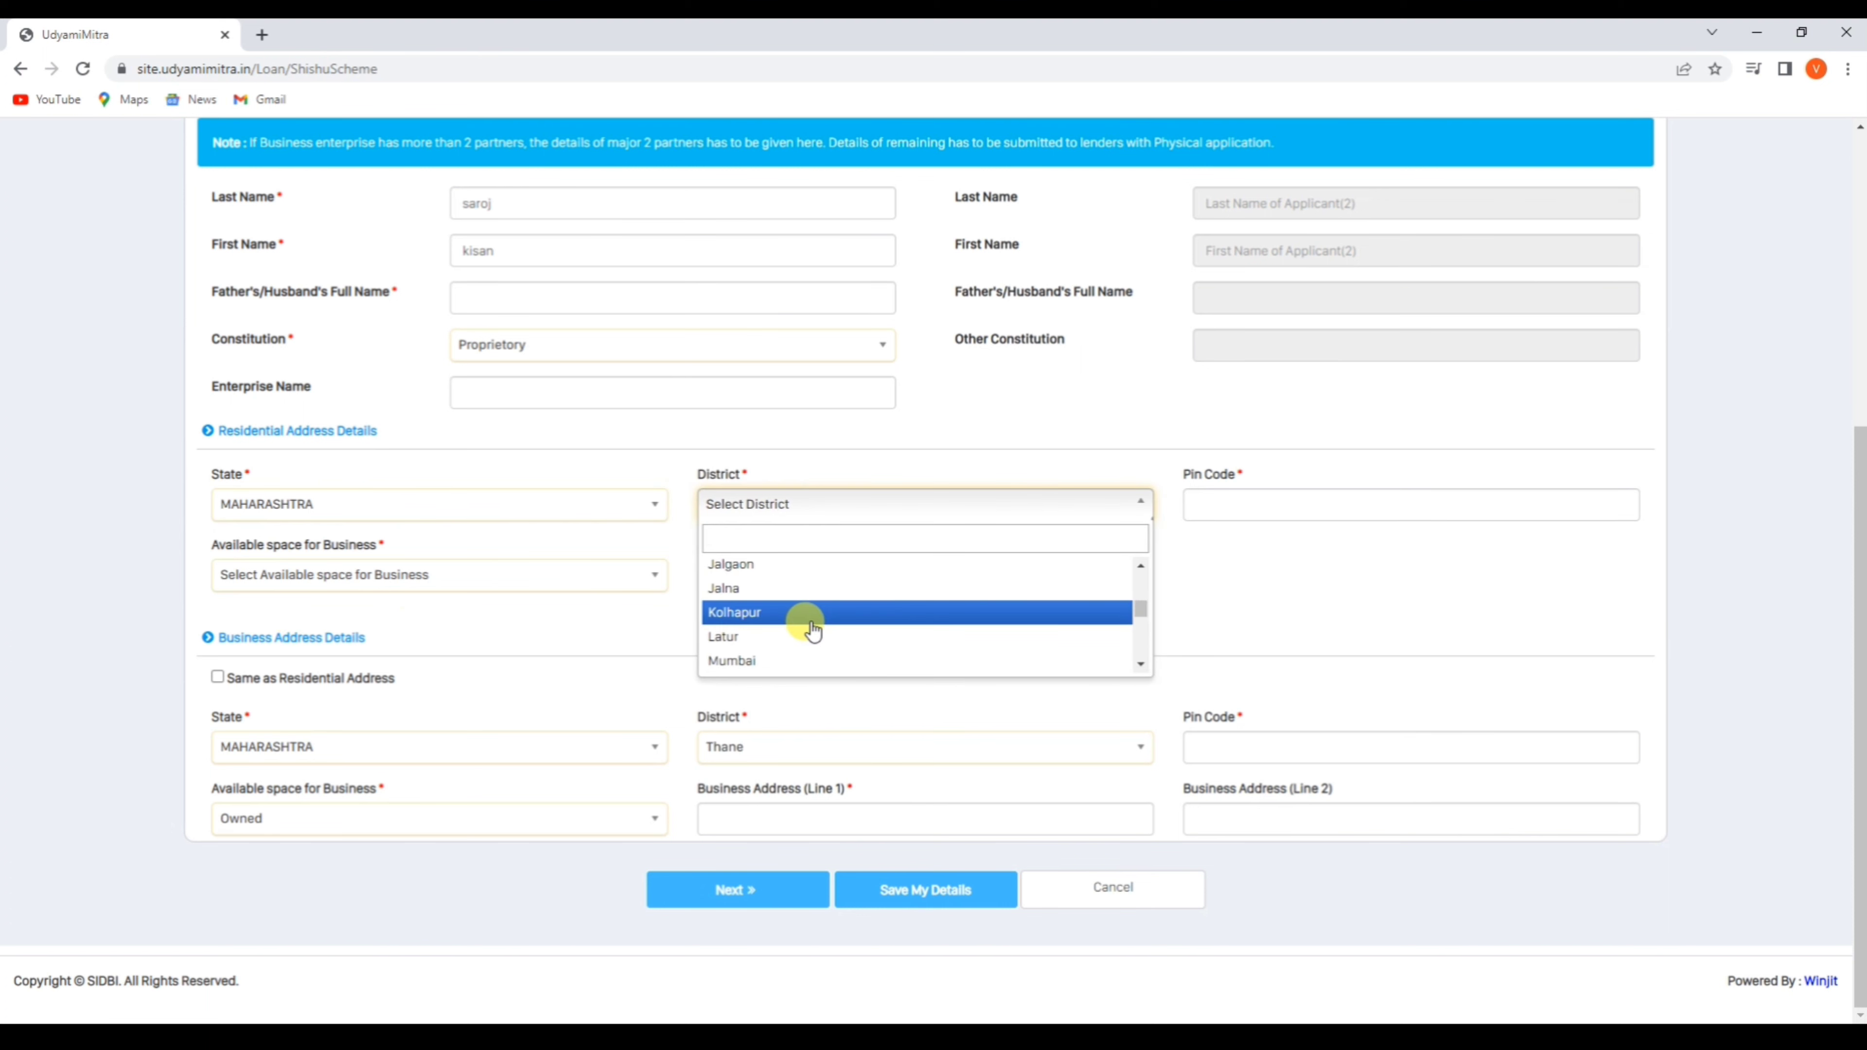
scroll(787, 600, "down", 4)
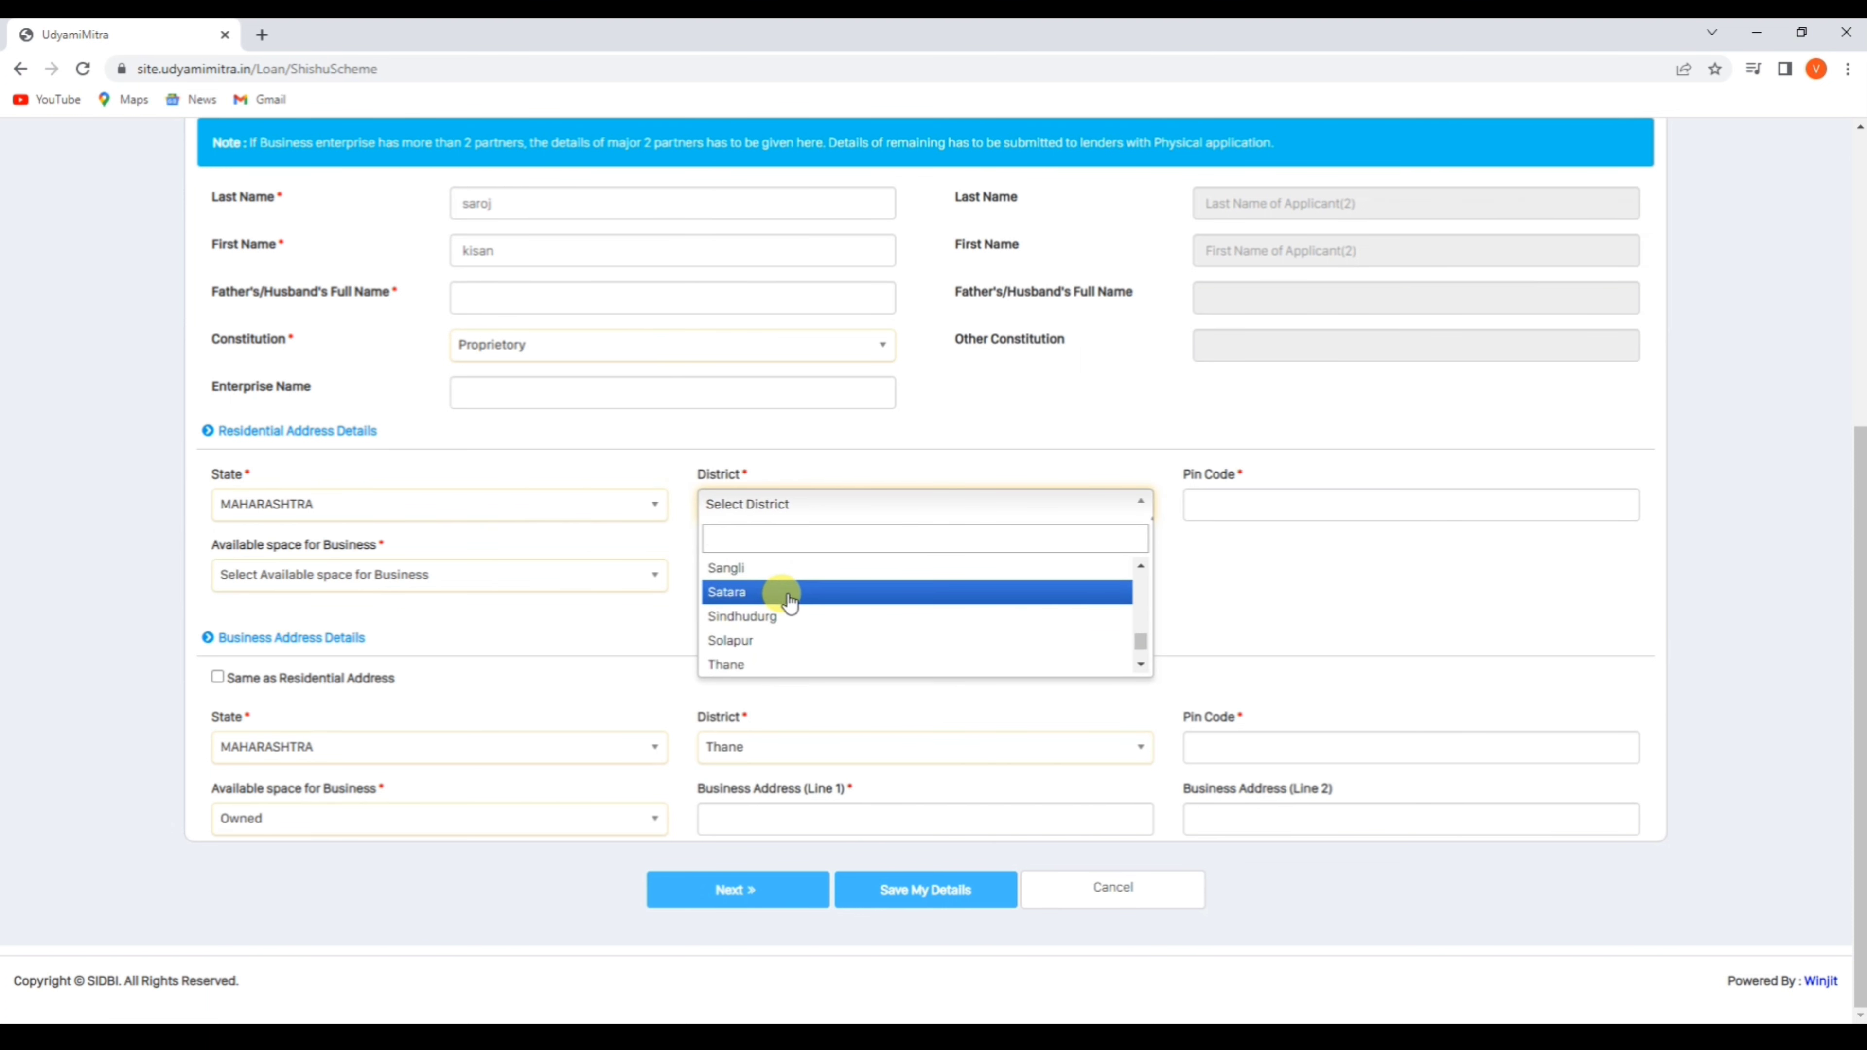
left_click(772, 596)
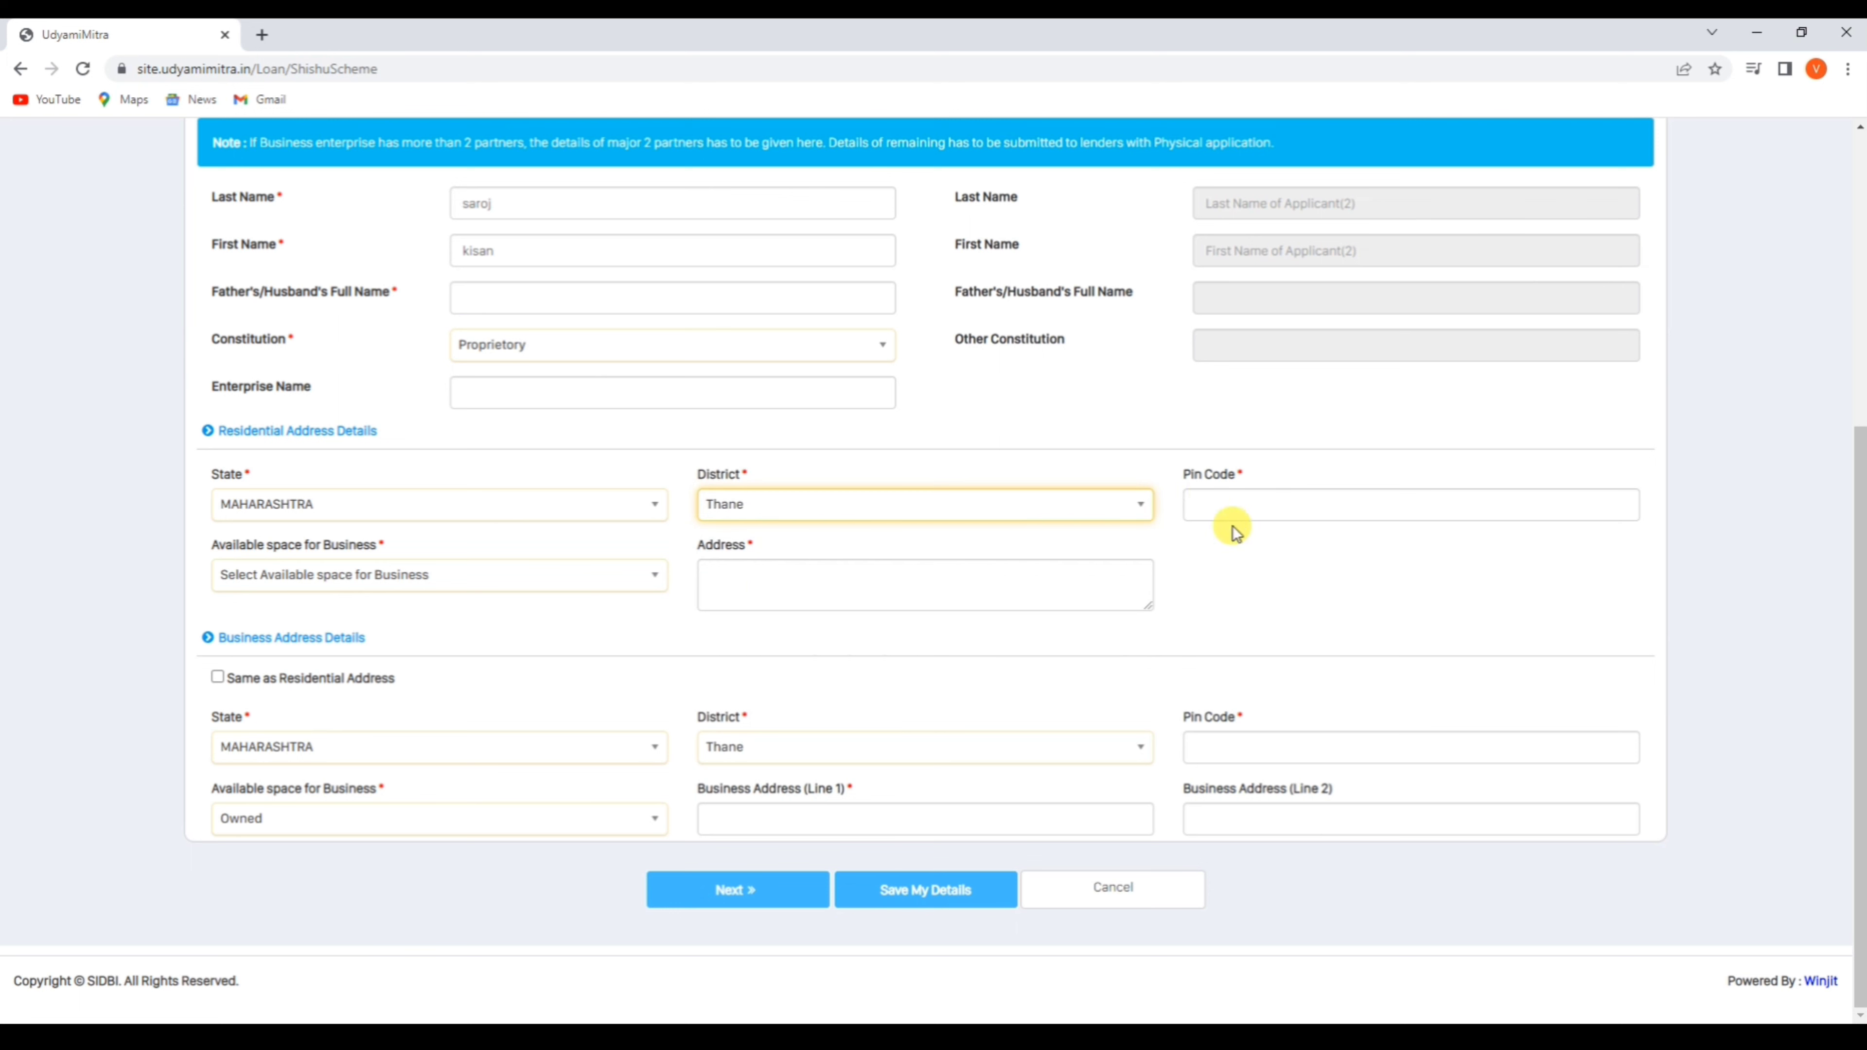
Step: Enter the residential pin code, set the available space for business to Owned, and go to the residential Address field
left_click(1213, 502)
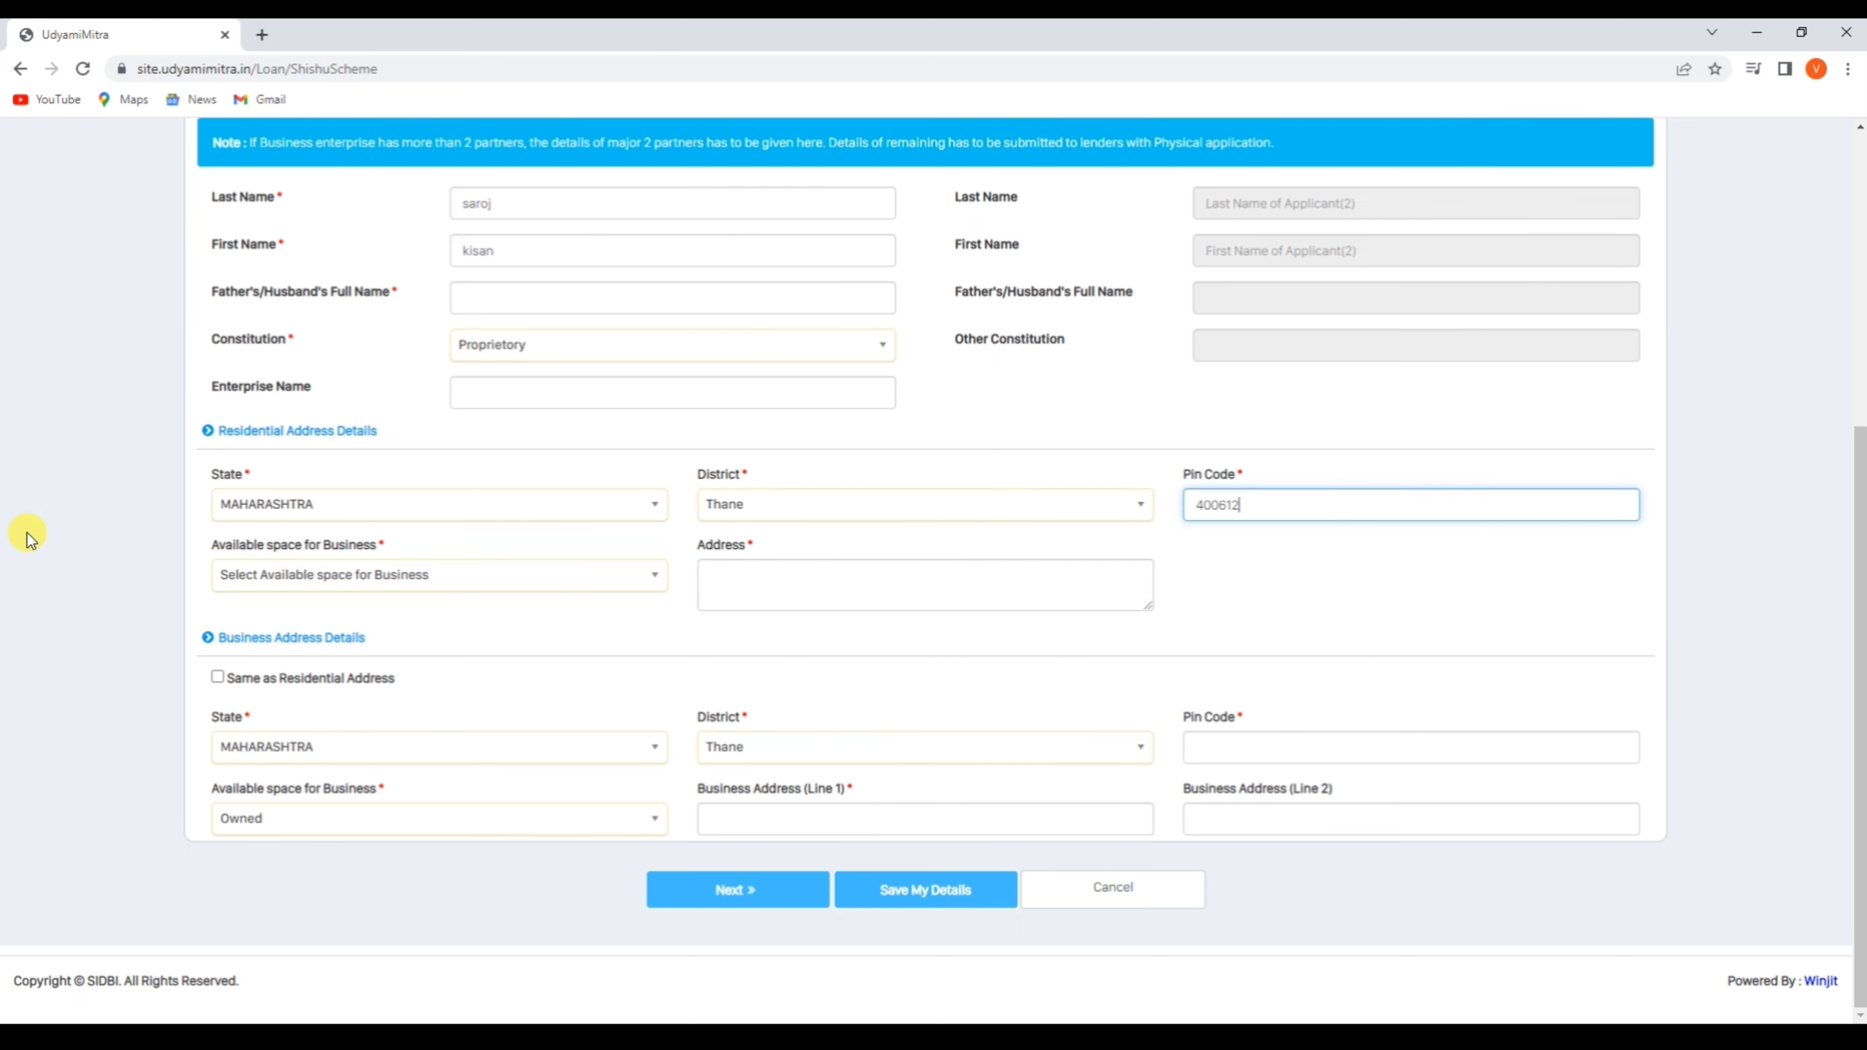
left_click(353, 578)
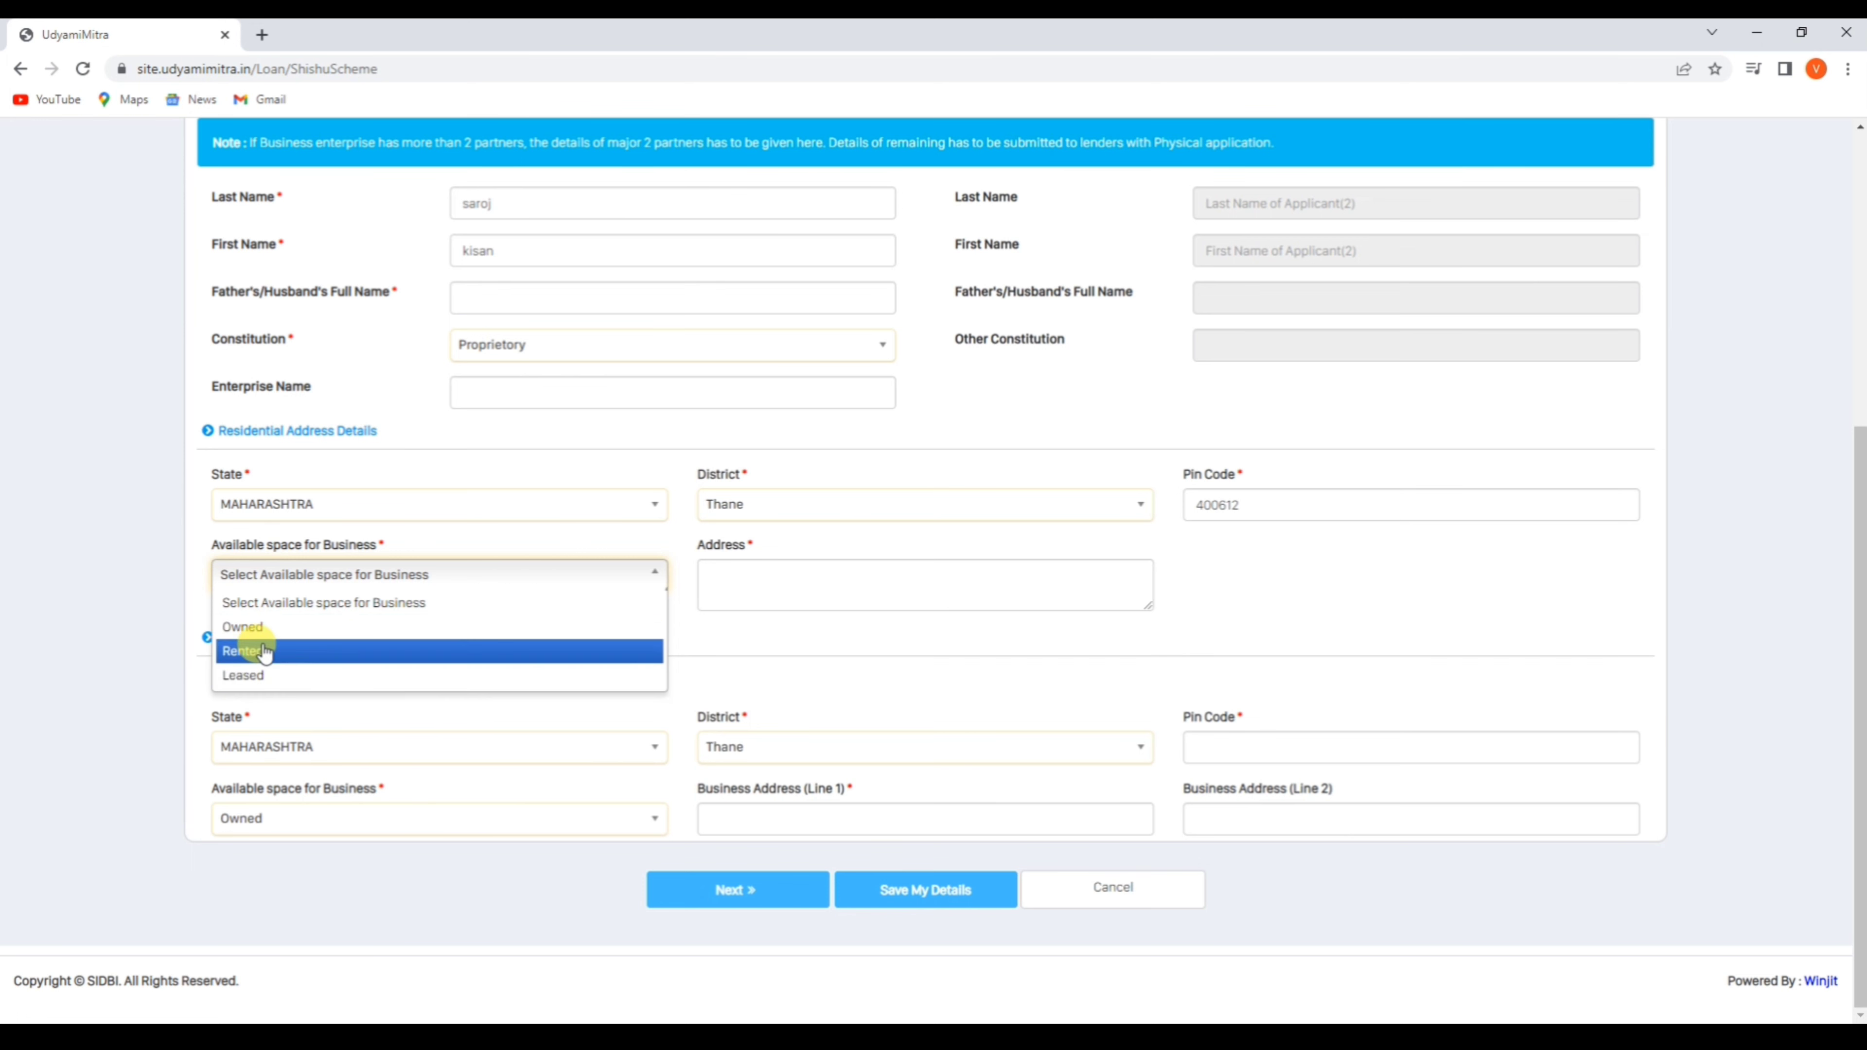
left_click(257, 627)
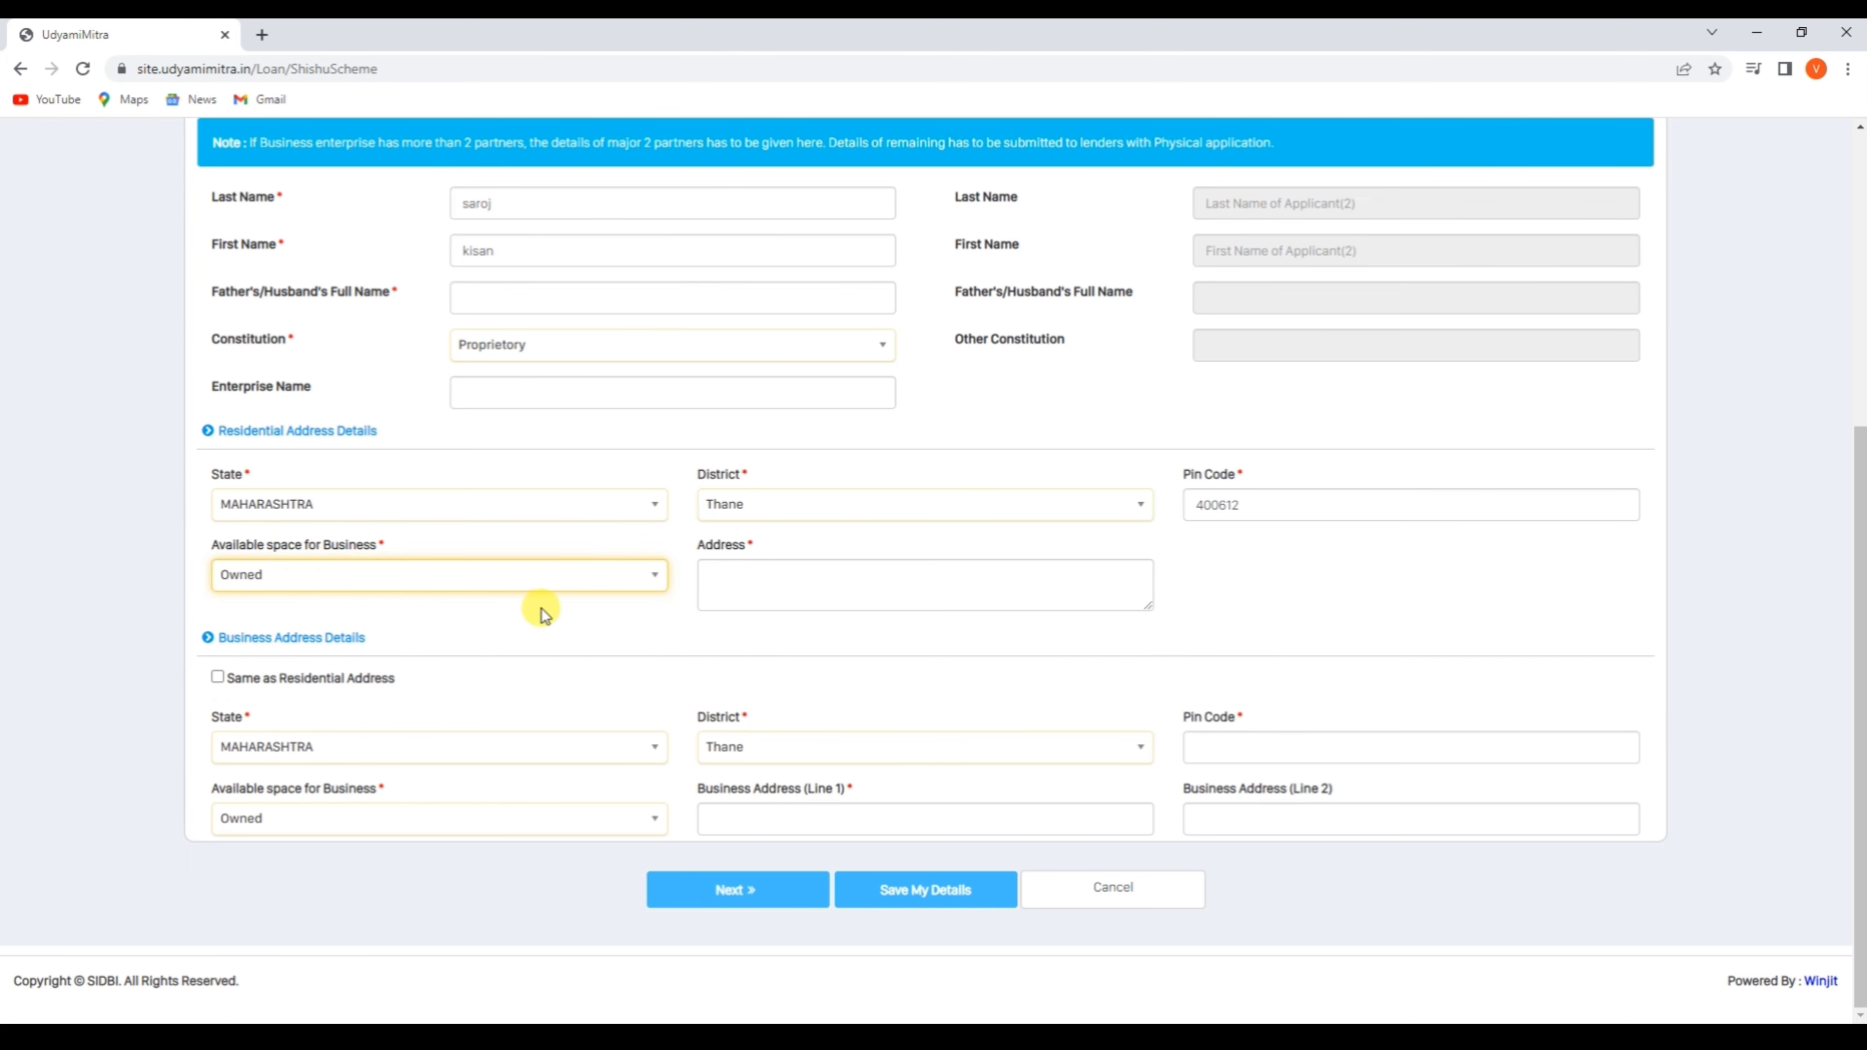
left_click(753, 589)
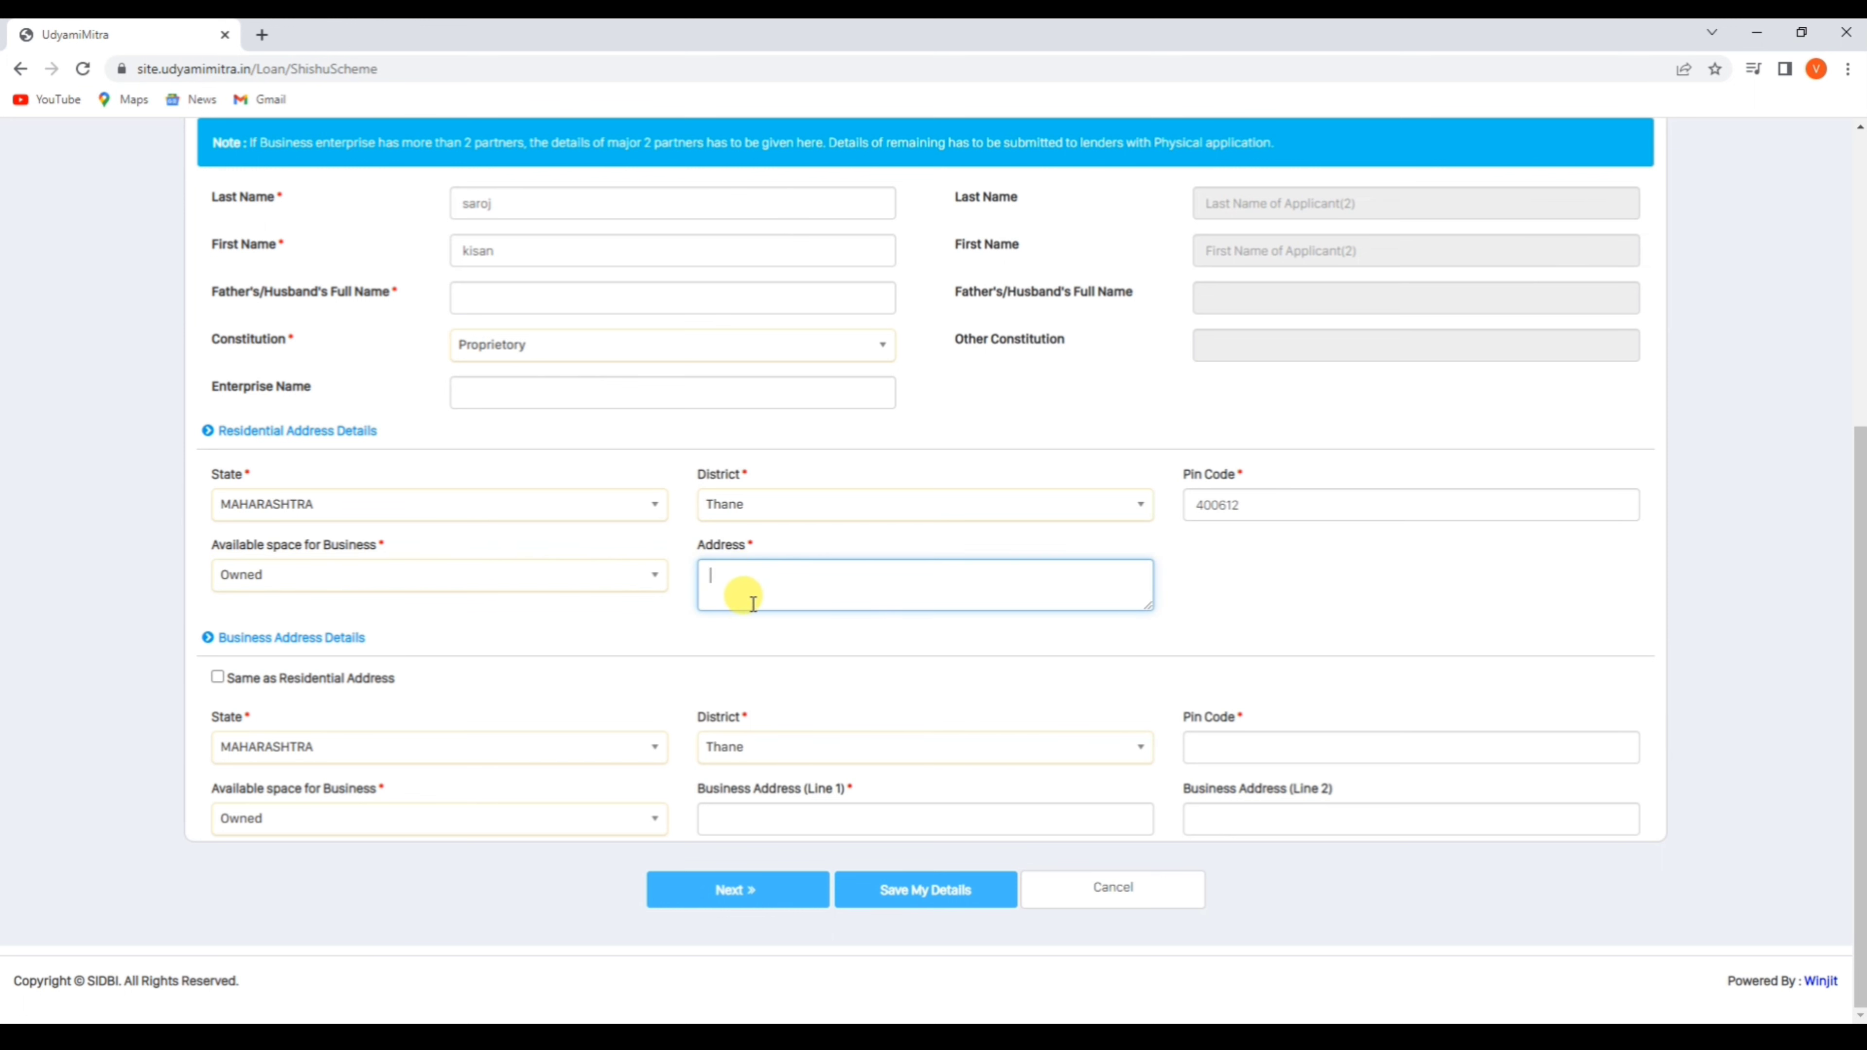
Step: Mark the business address as same as residential, clear that option again, and proceed to Other Information
left_click(218, 677)
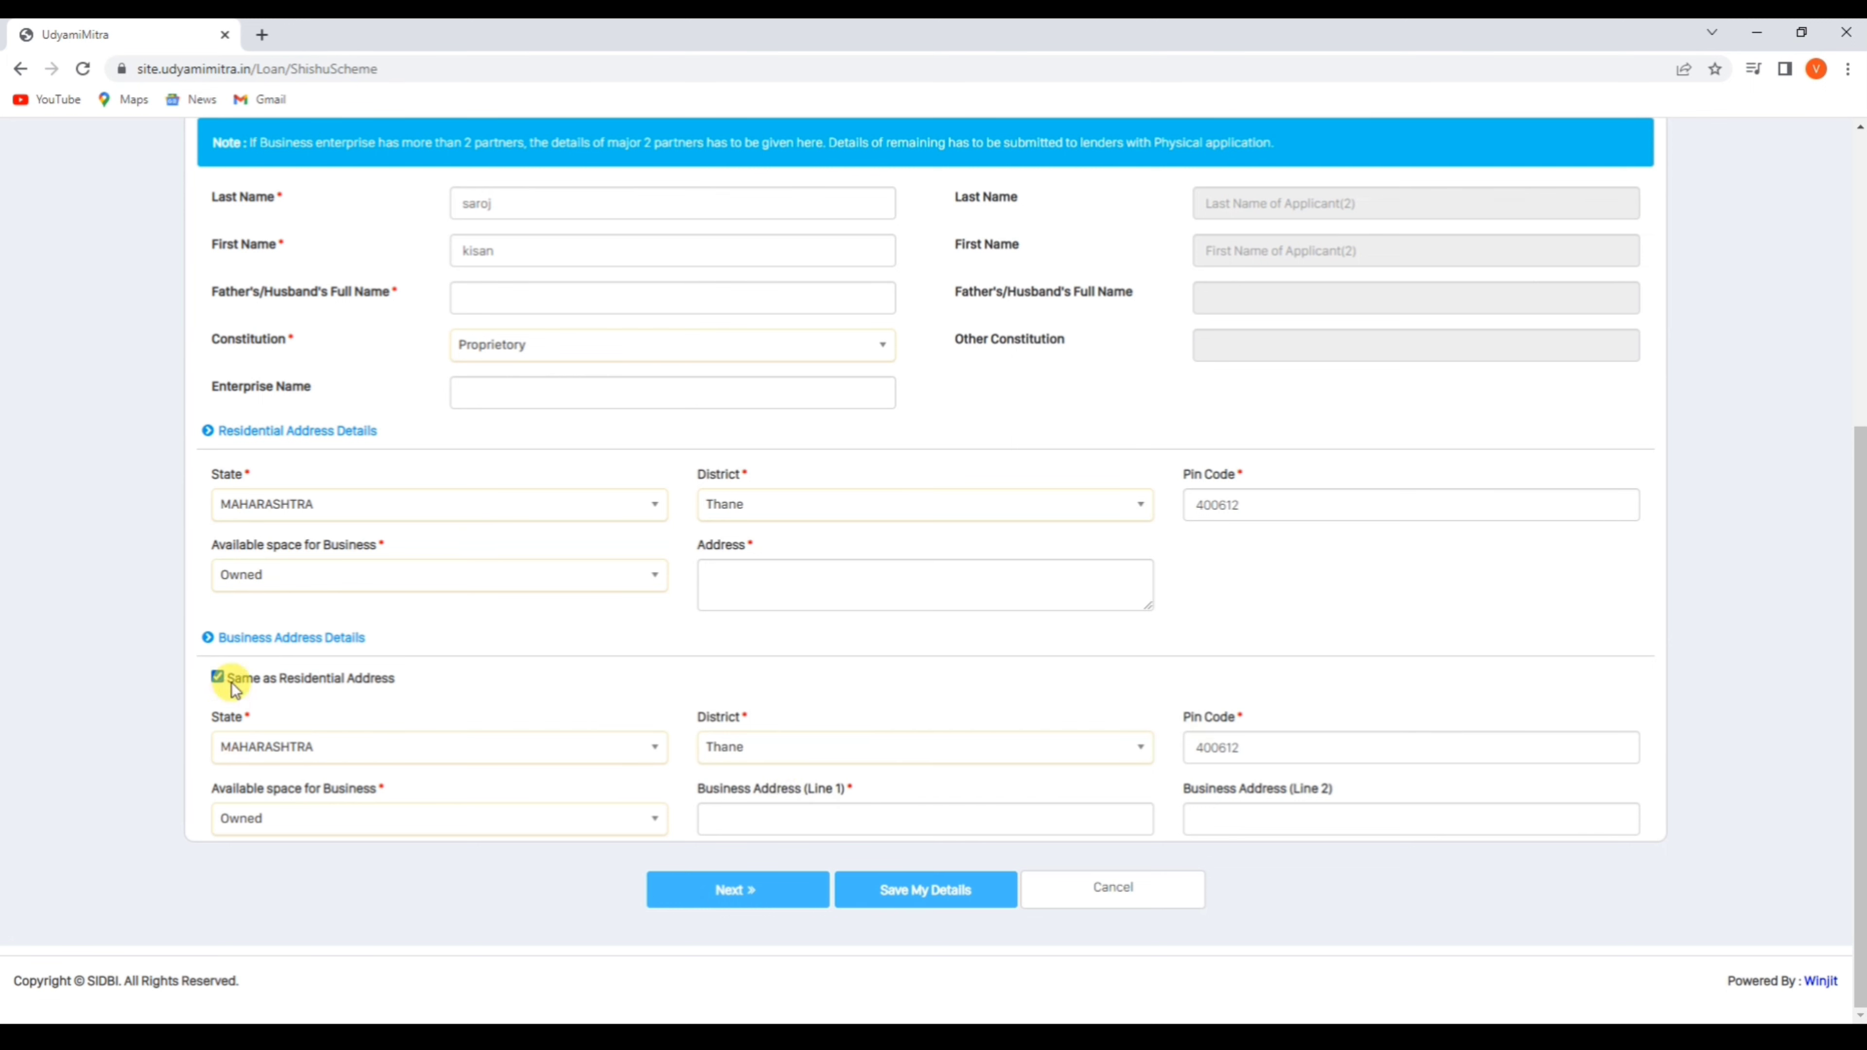
left_click(218, 678)
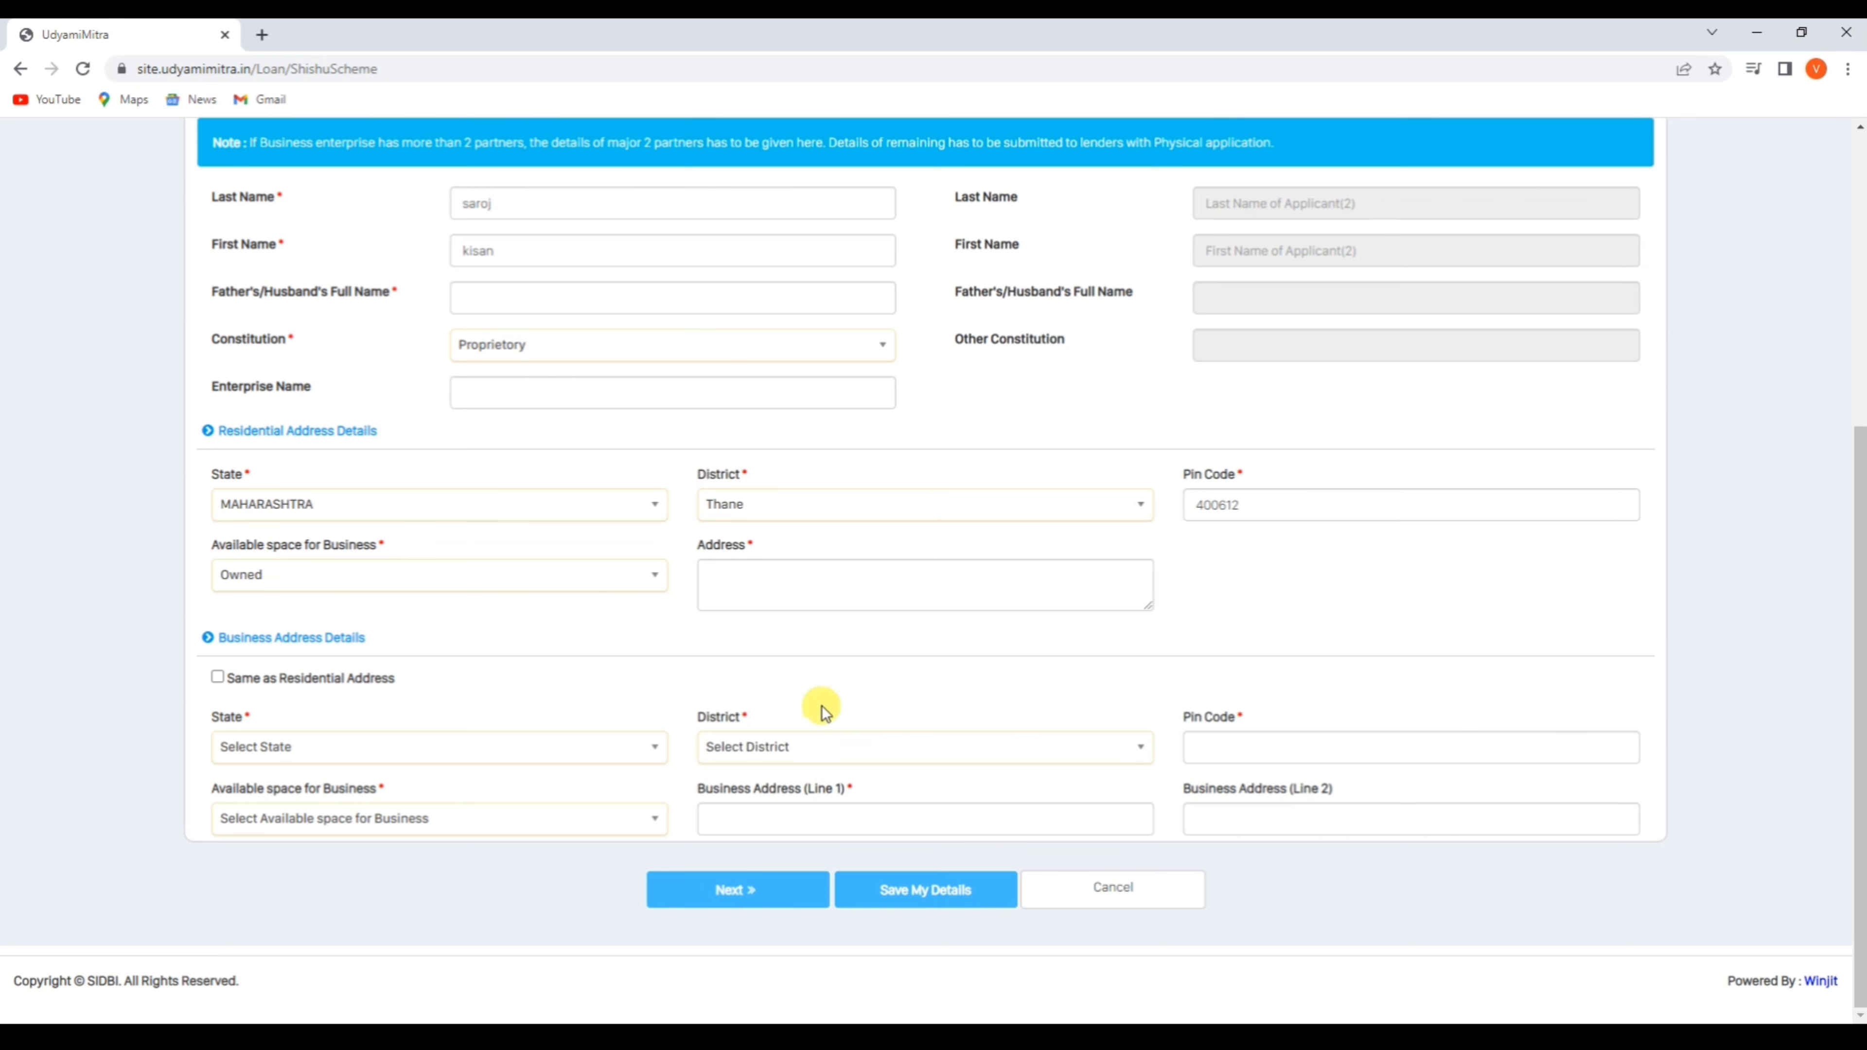
left_click(732, 891)
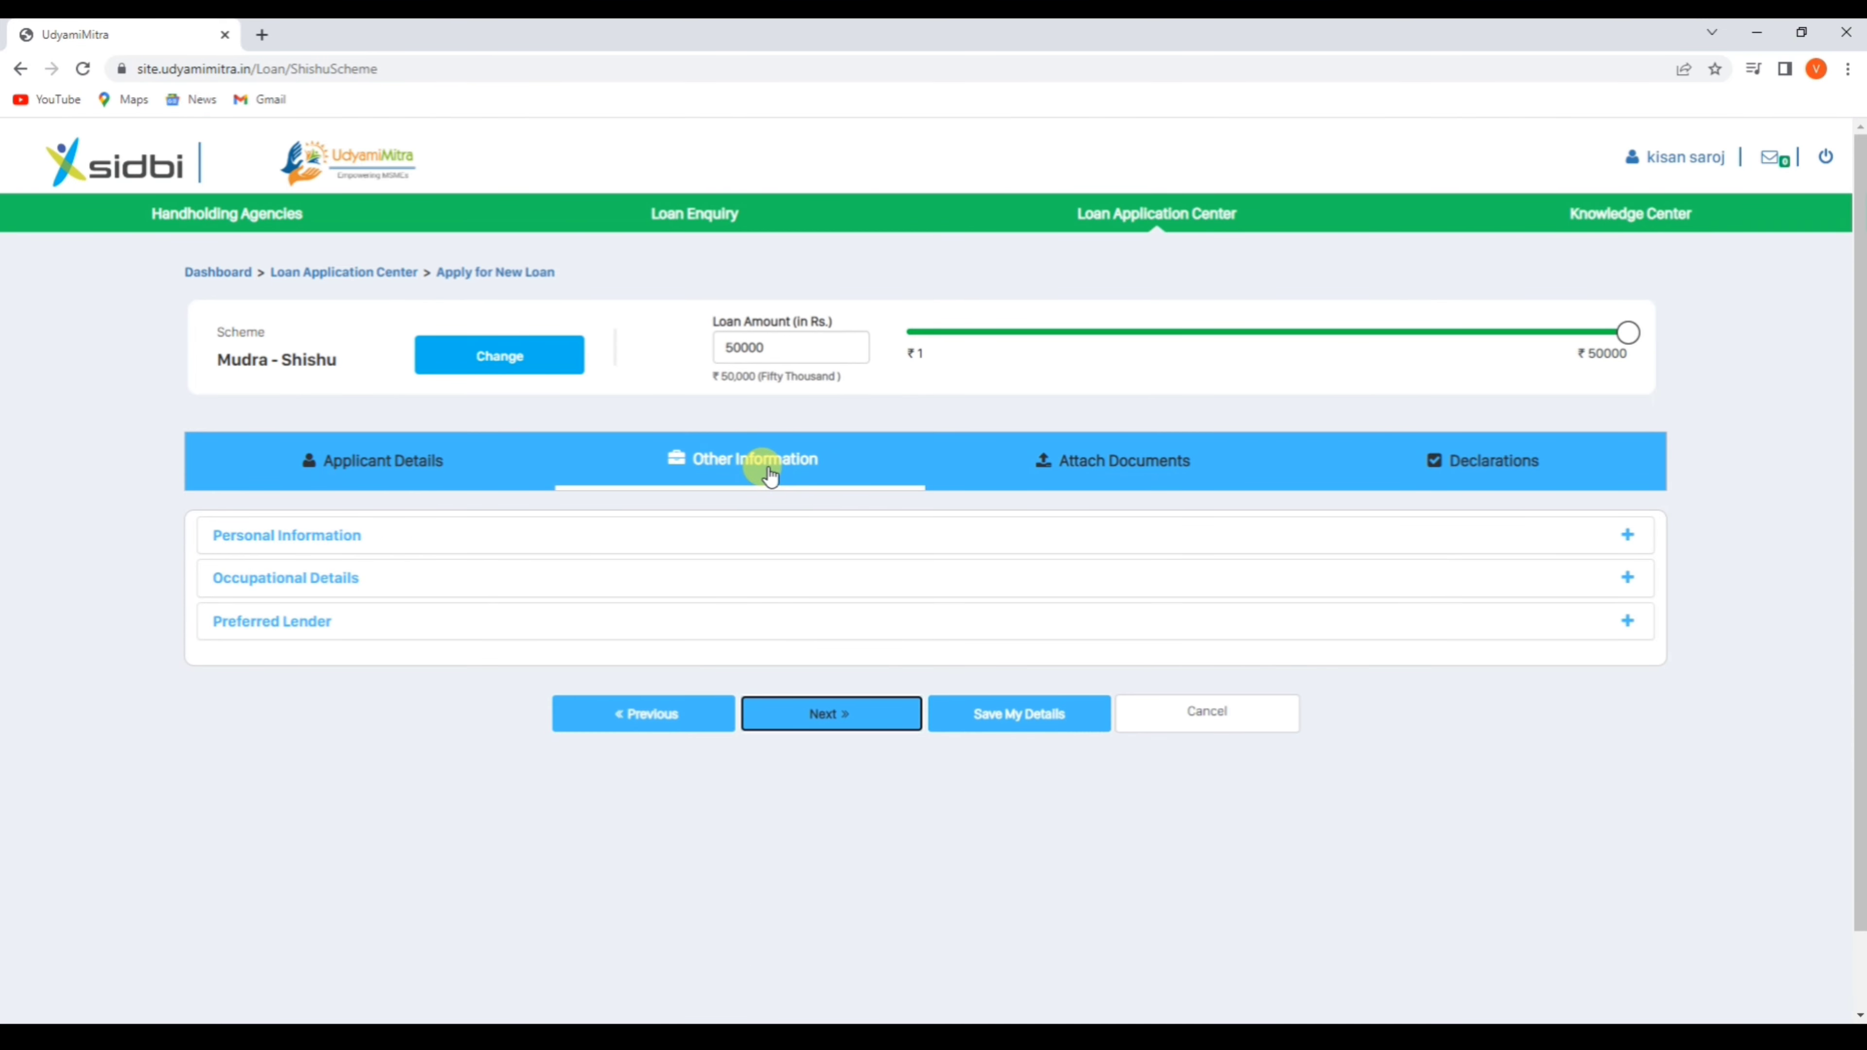
Step: Examine the Personal Information section, including the KYC documents and line of business activity fields, and collapse it
left_click(597, 543)
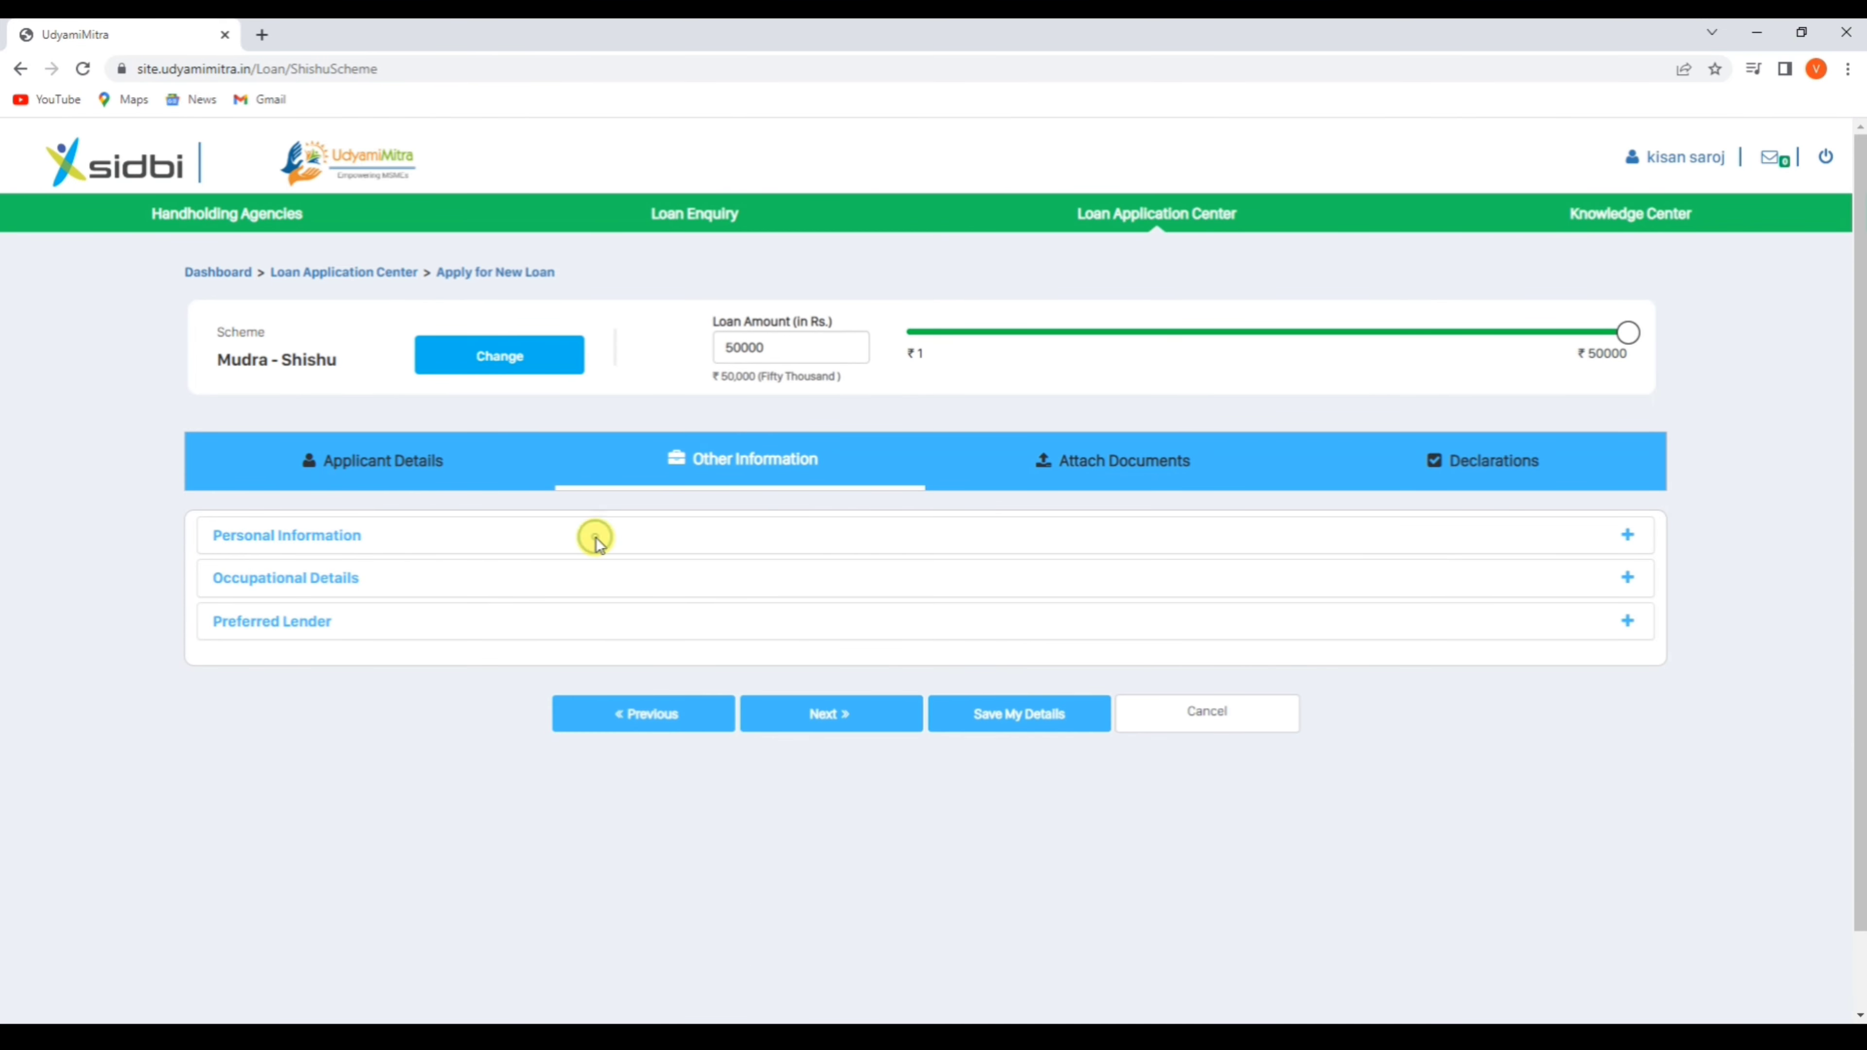
left_click(1628, 540)
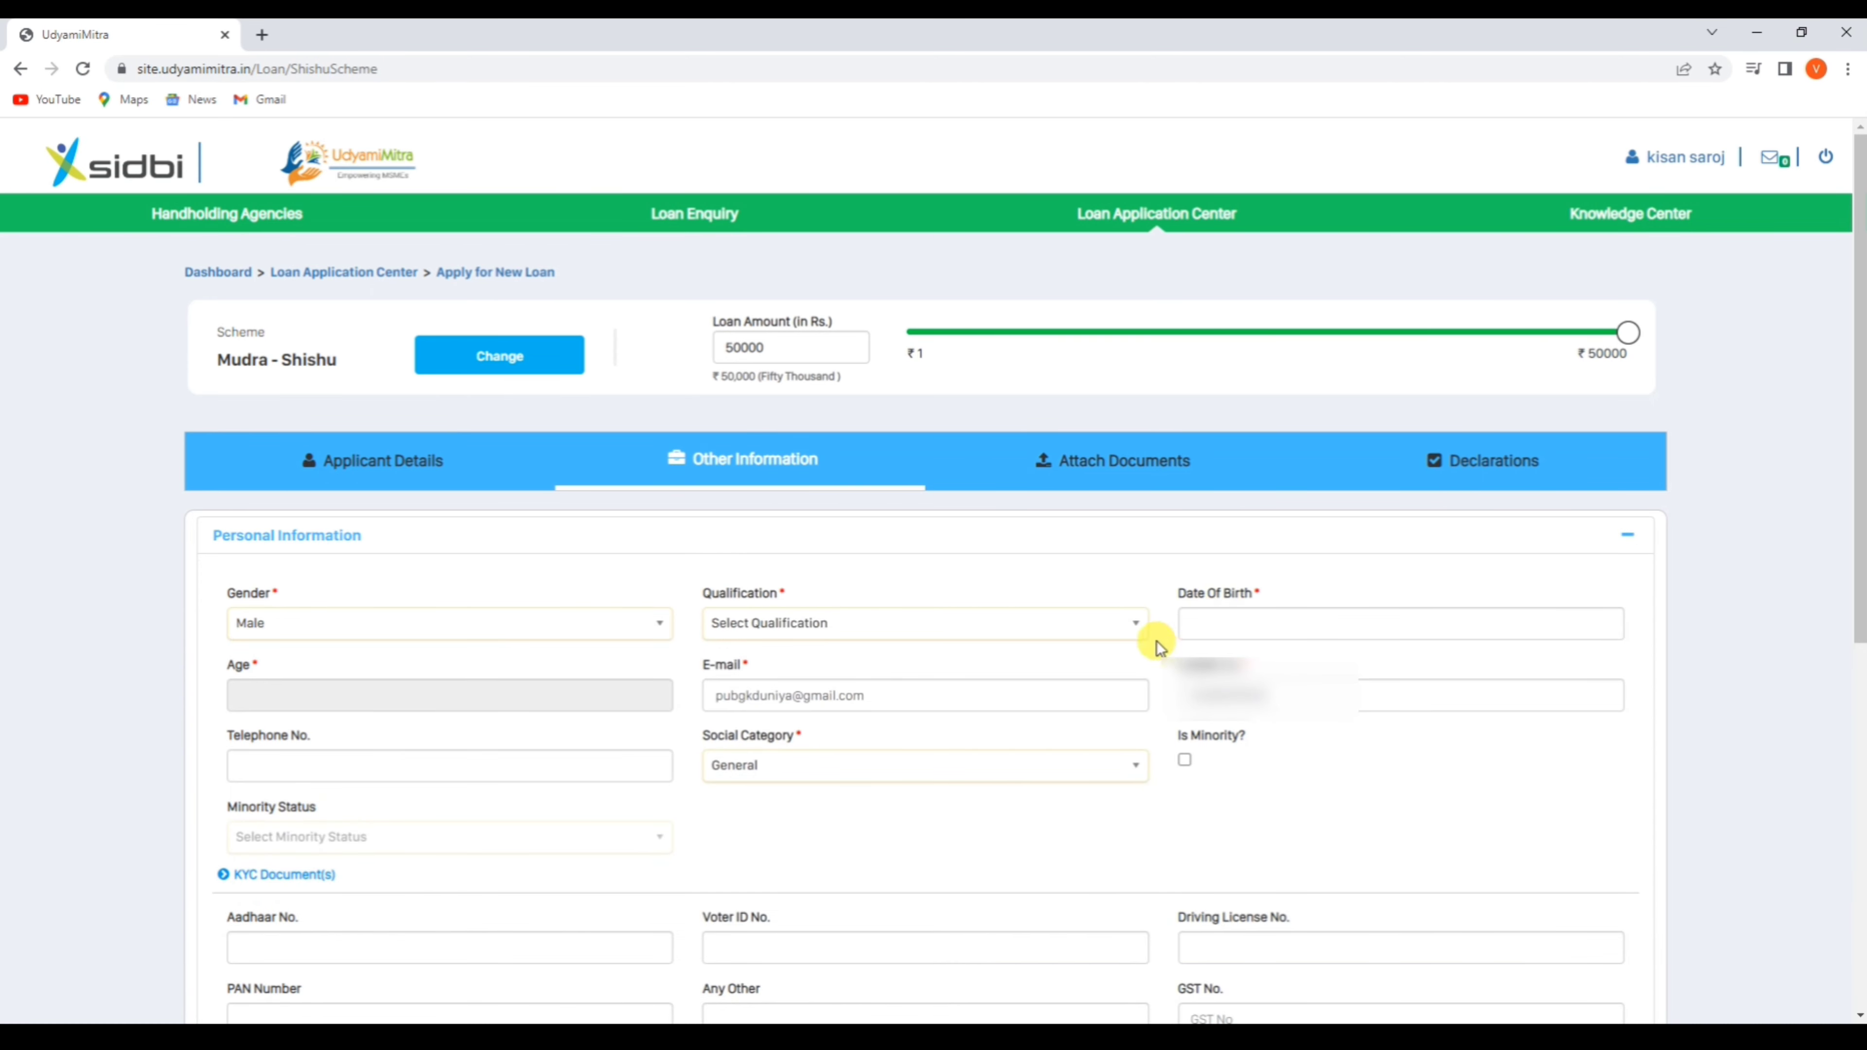
scroll(866, 765, "down", 1)
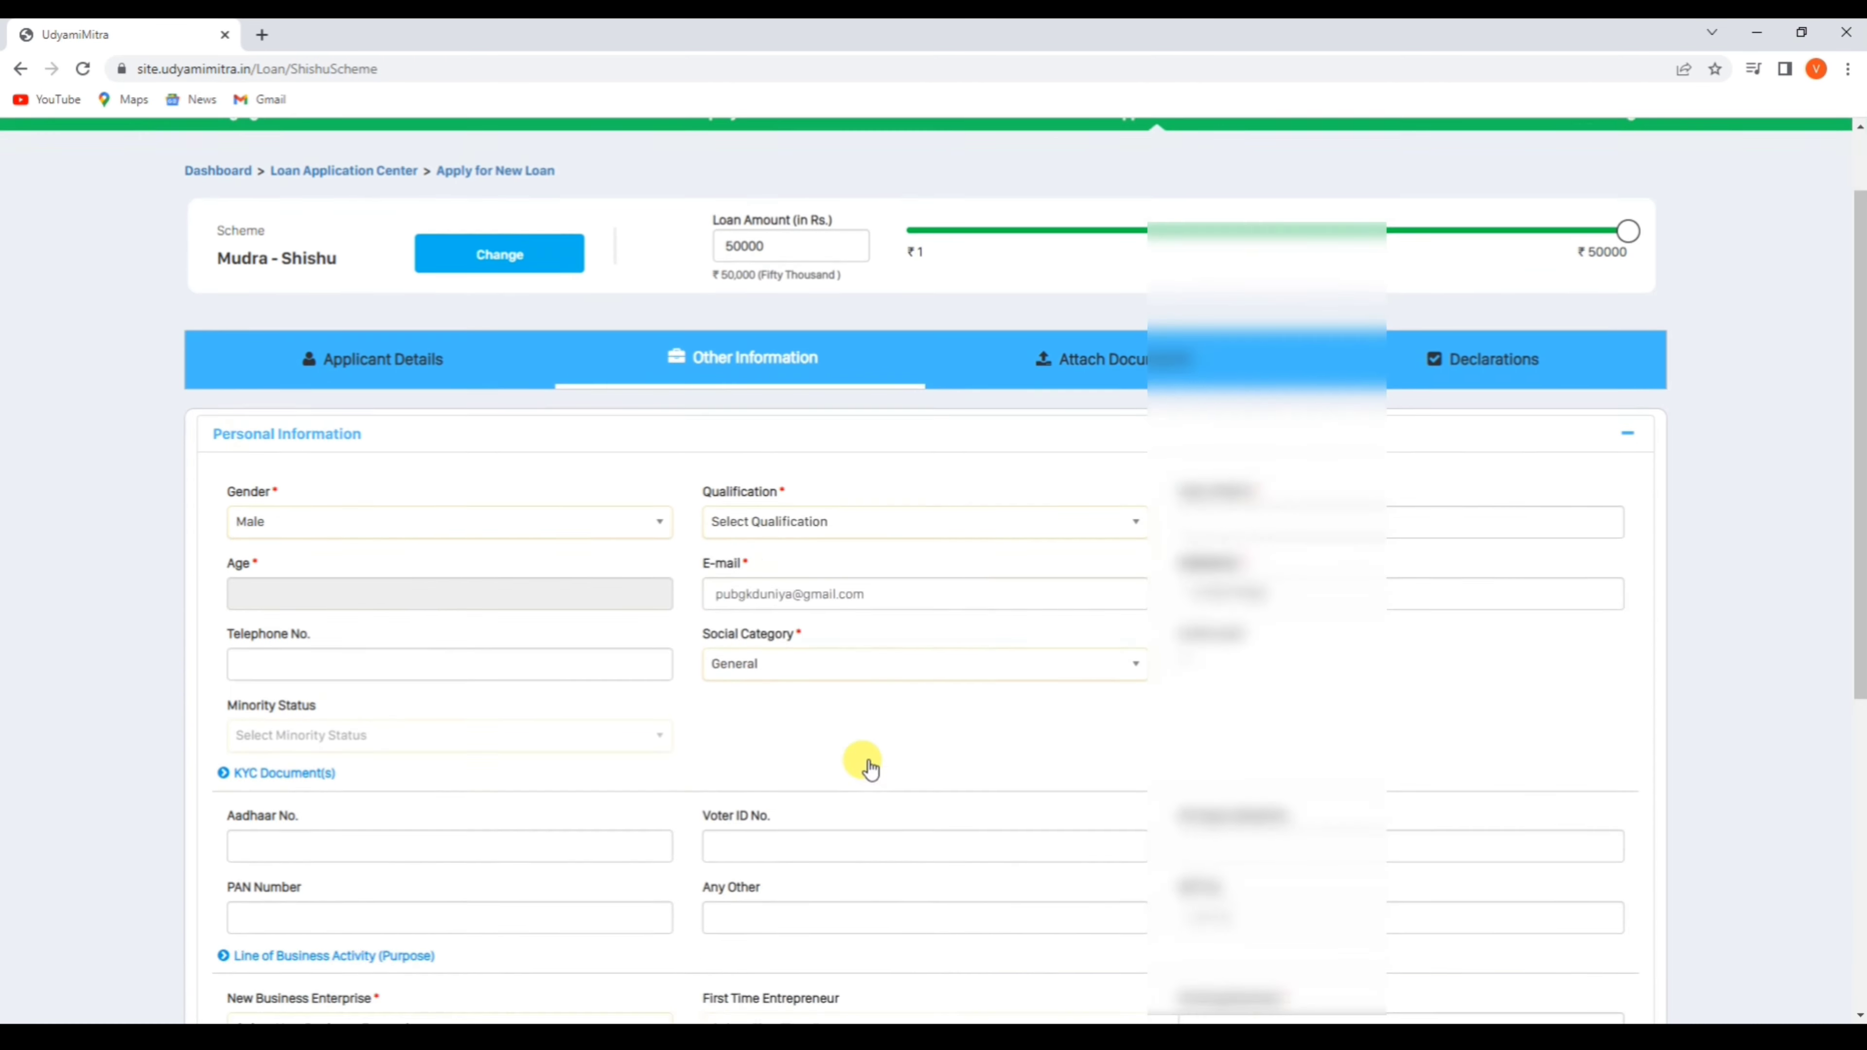
scroll(868, 765, "down", 3)
scroll(441, 574, "up", 4)
left_click(393, 553)
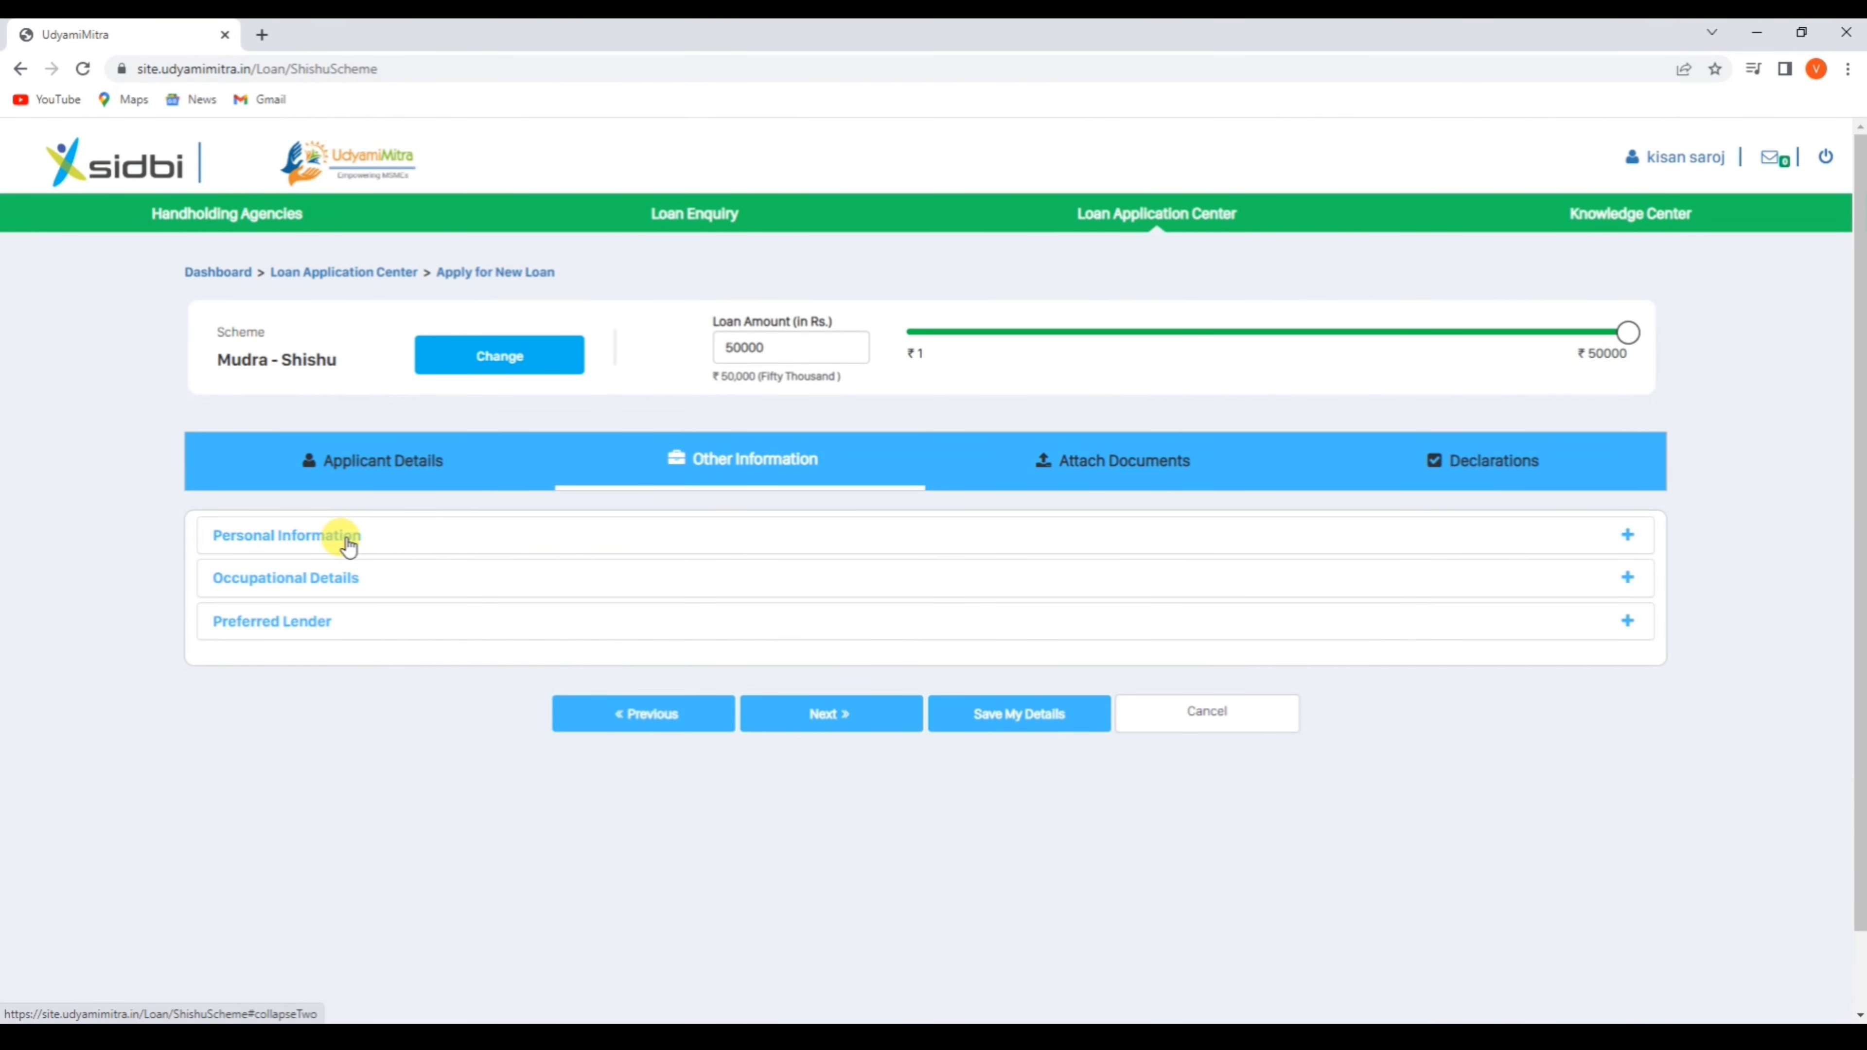
Step: Fill Occupational Details with proposed annual sales 100000, CC/OD 50000 and term loan 50000, select the Saving account, and collapse the section
left_click(360, 581)
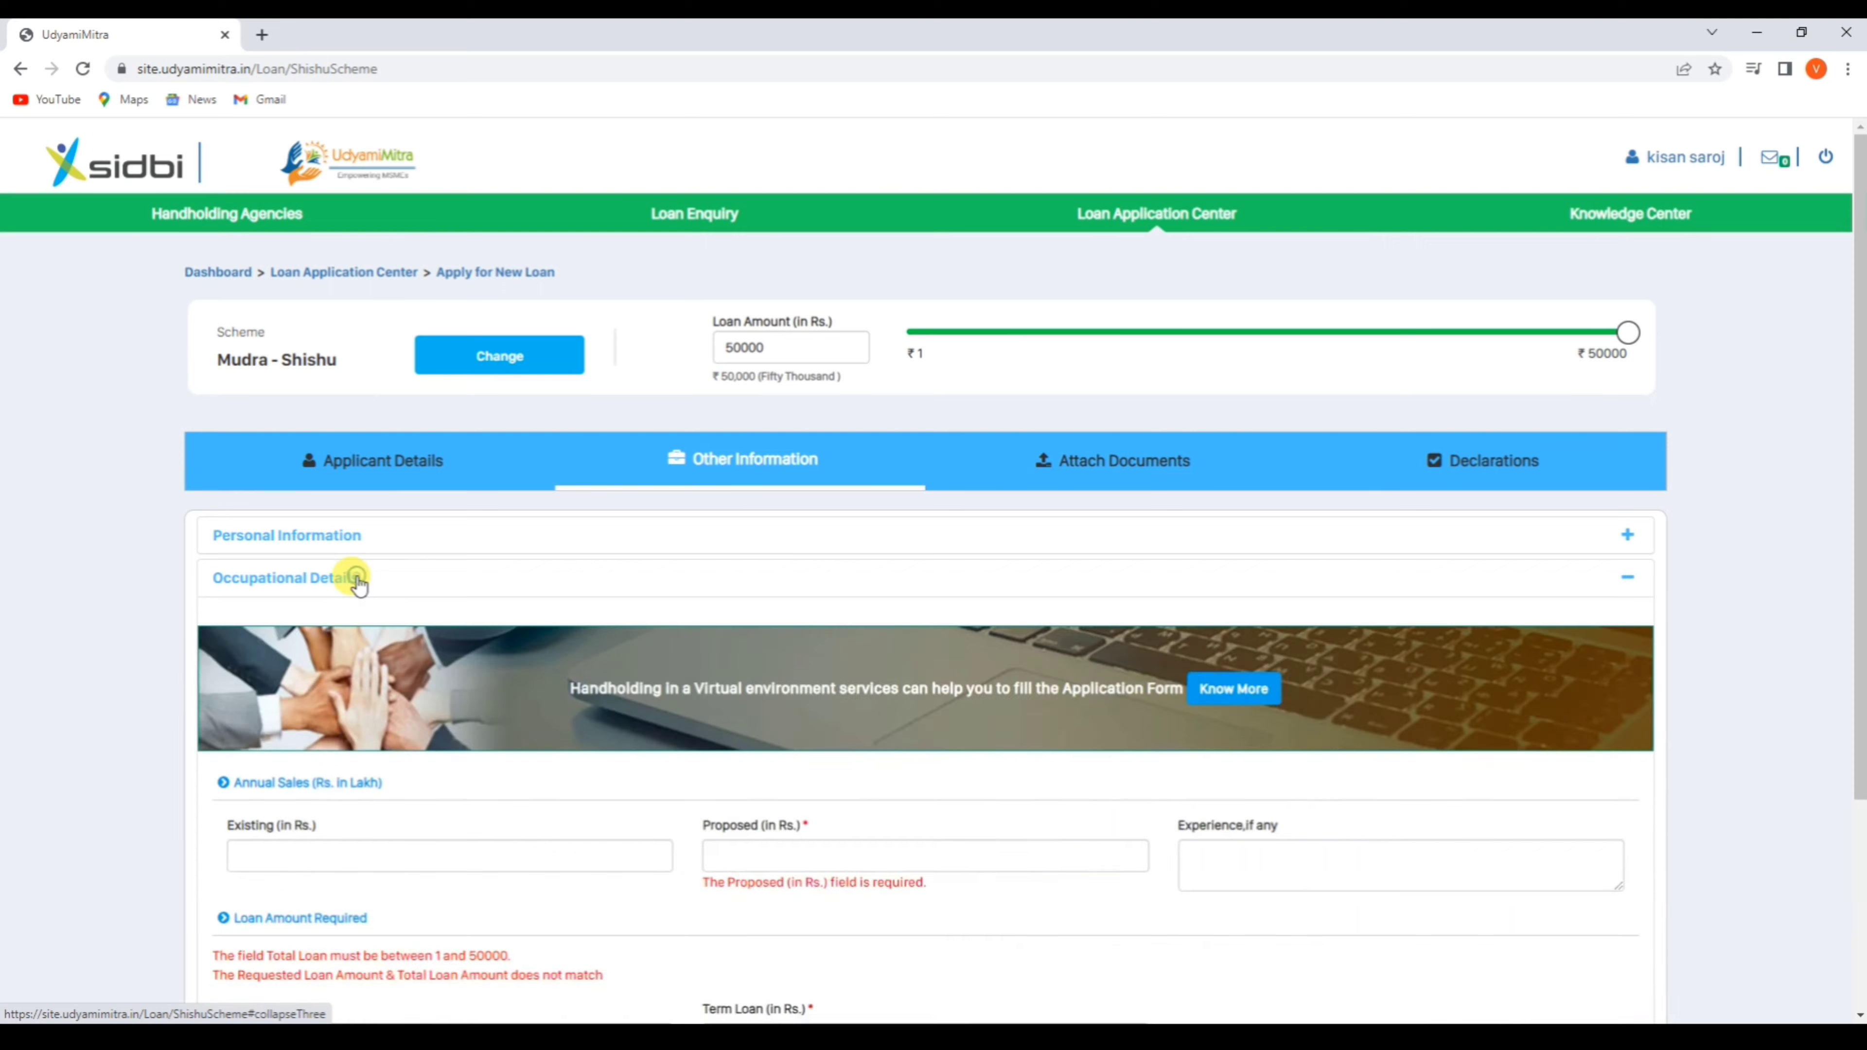
scroll(618, 680, "down", 4)
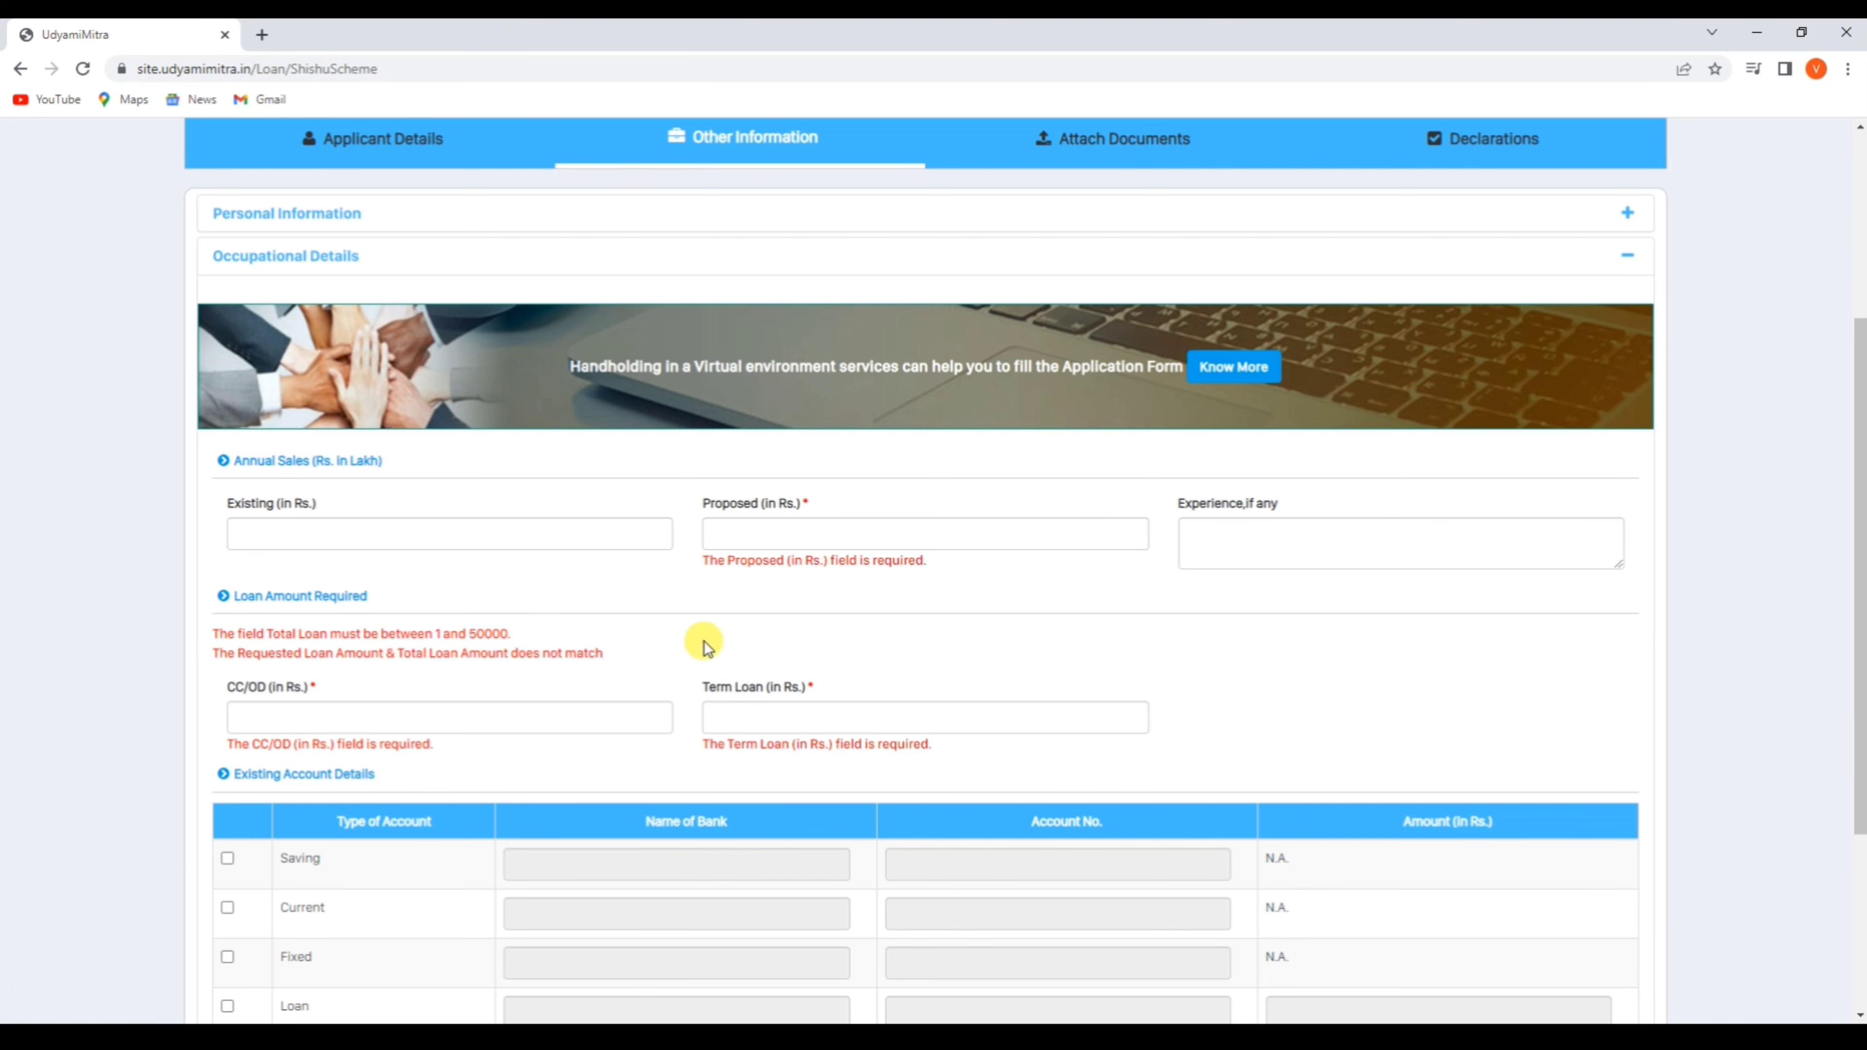
scroll(687, 617, "down", 3)
scroll(667, 617, "up", 2)
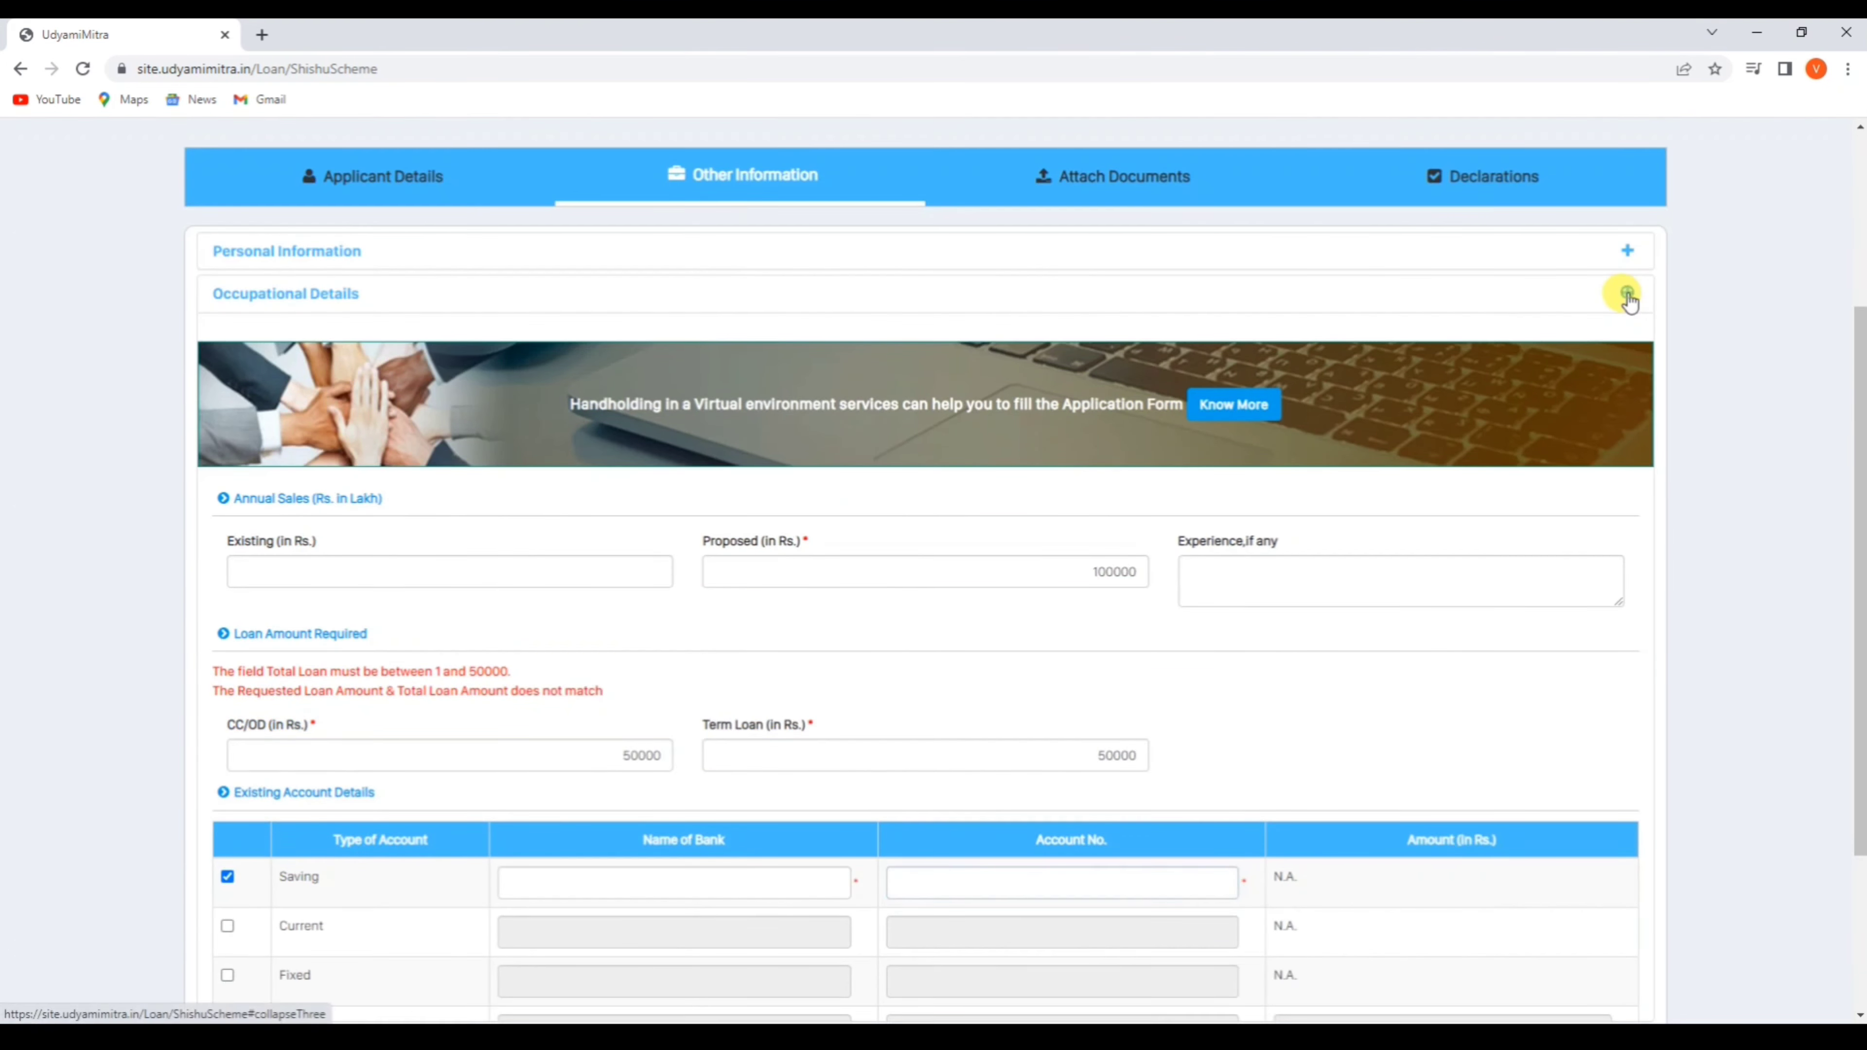
left_click(1627, 294)
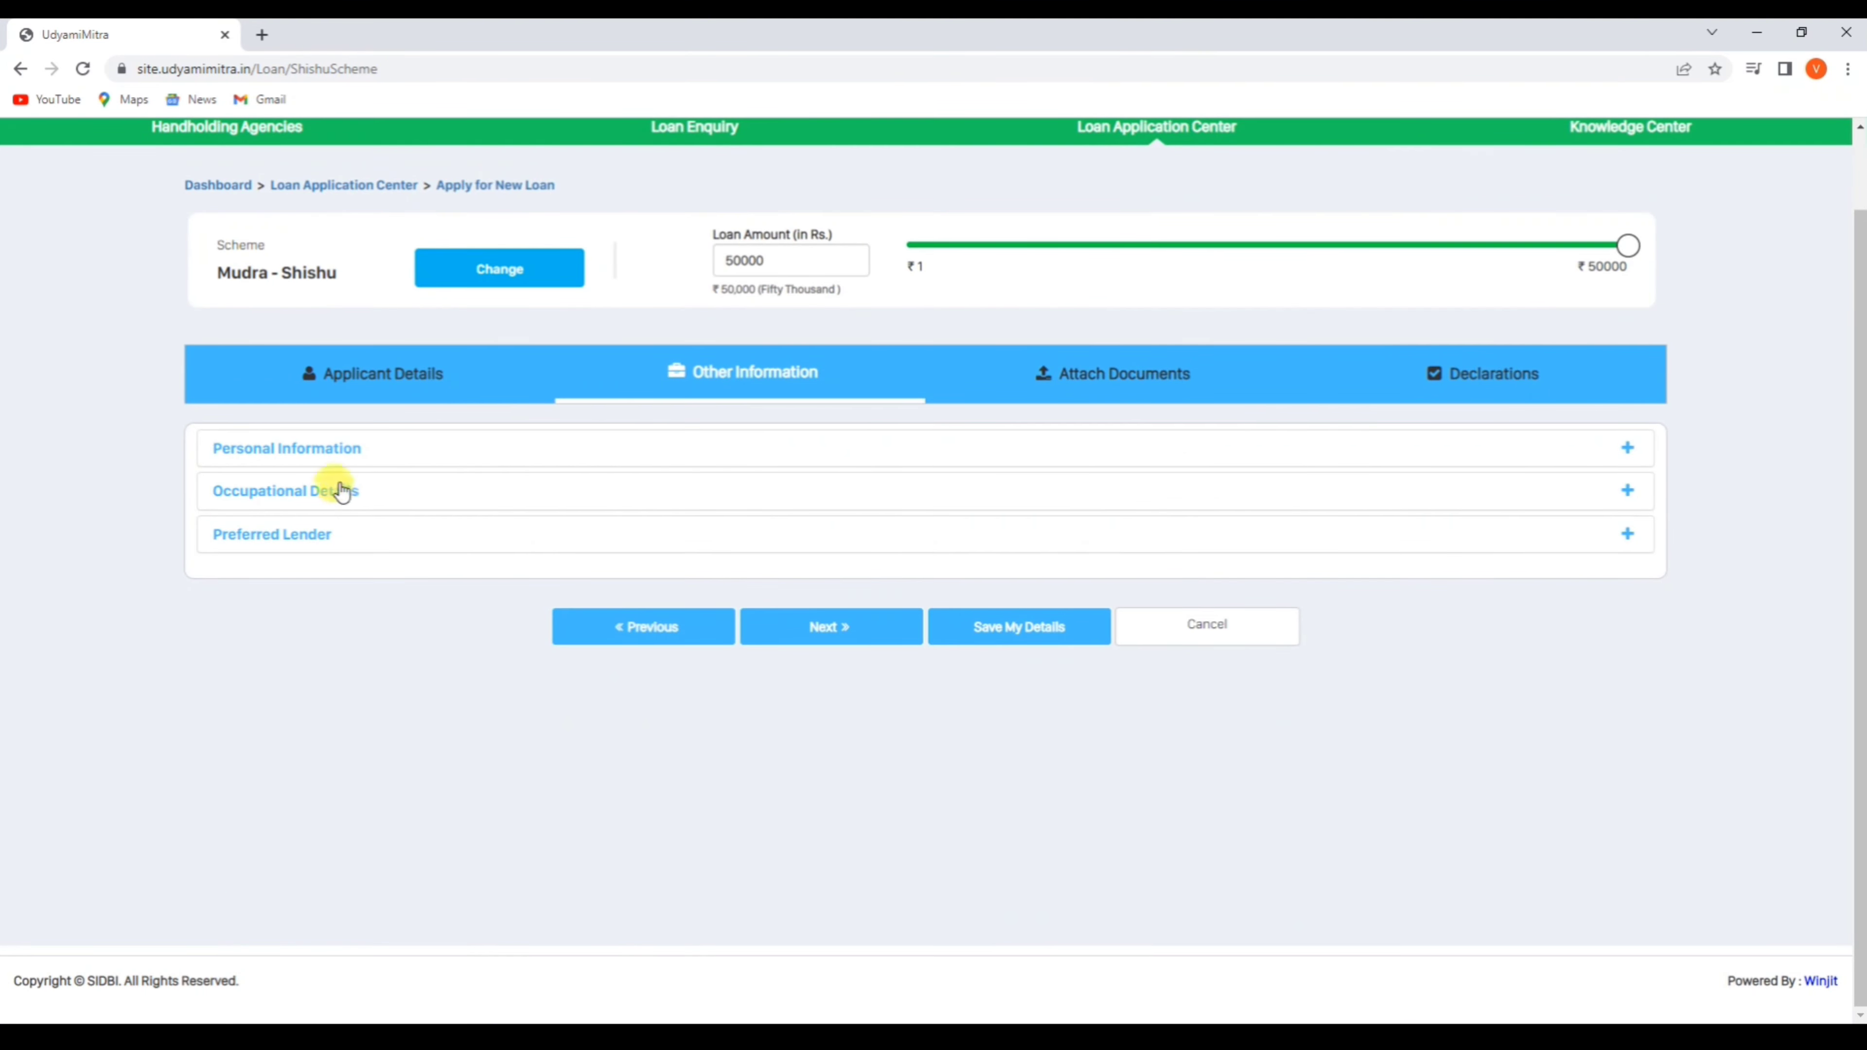
Step: Answer Yes to choosing a preferred lender, with lender category Banks and lender ICICI Bank
left_click(310, 544)
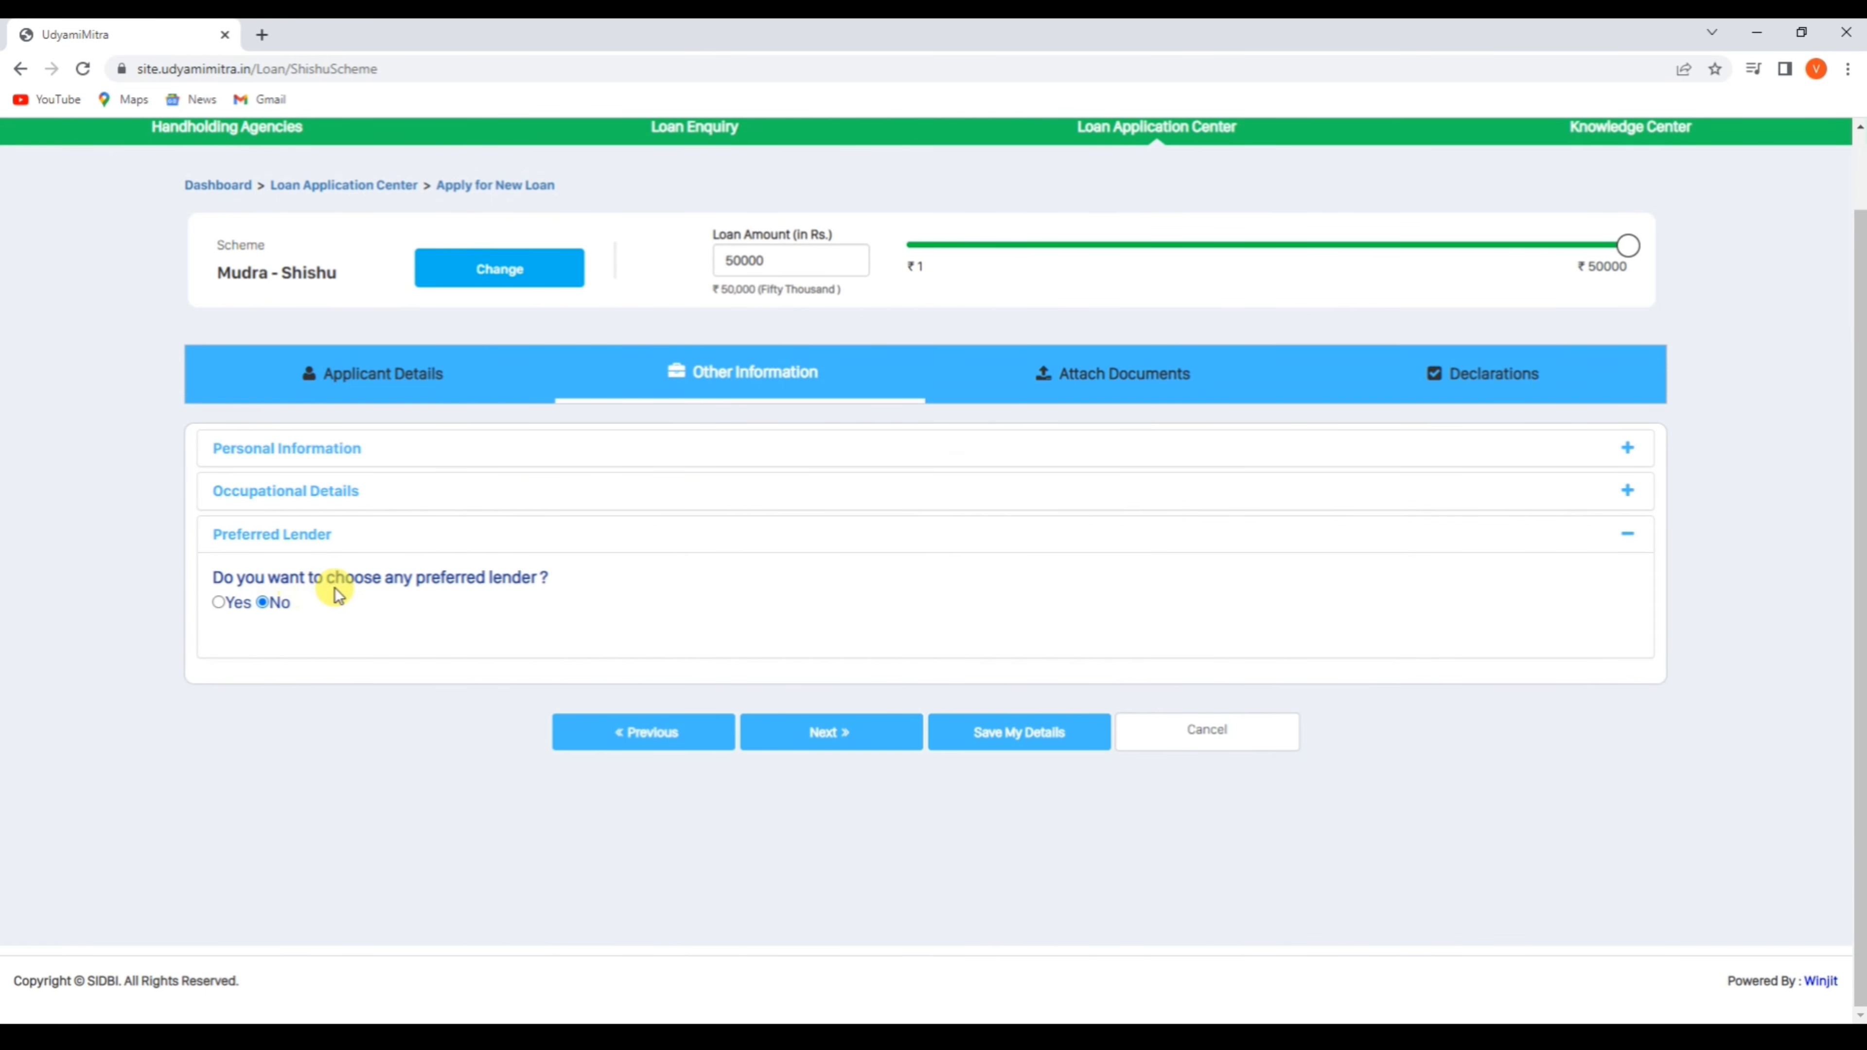
left_click(221, 603)
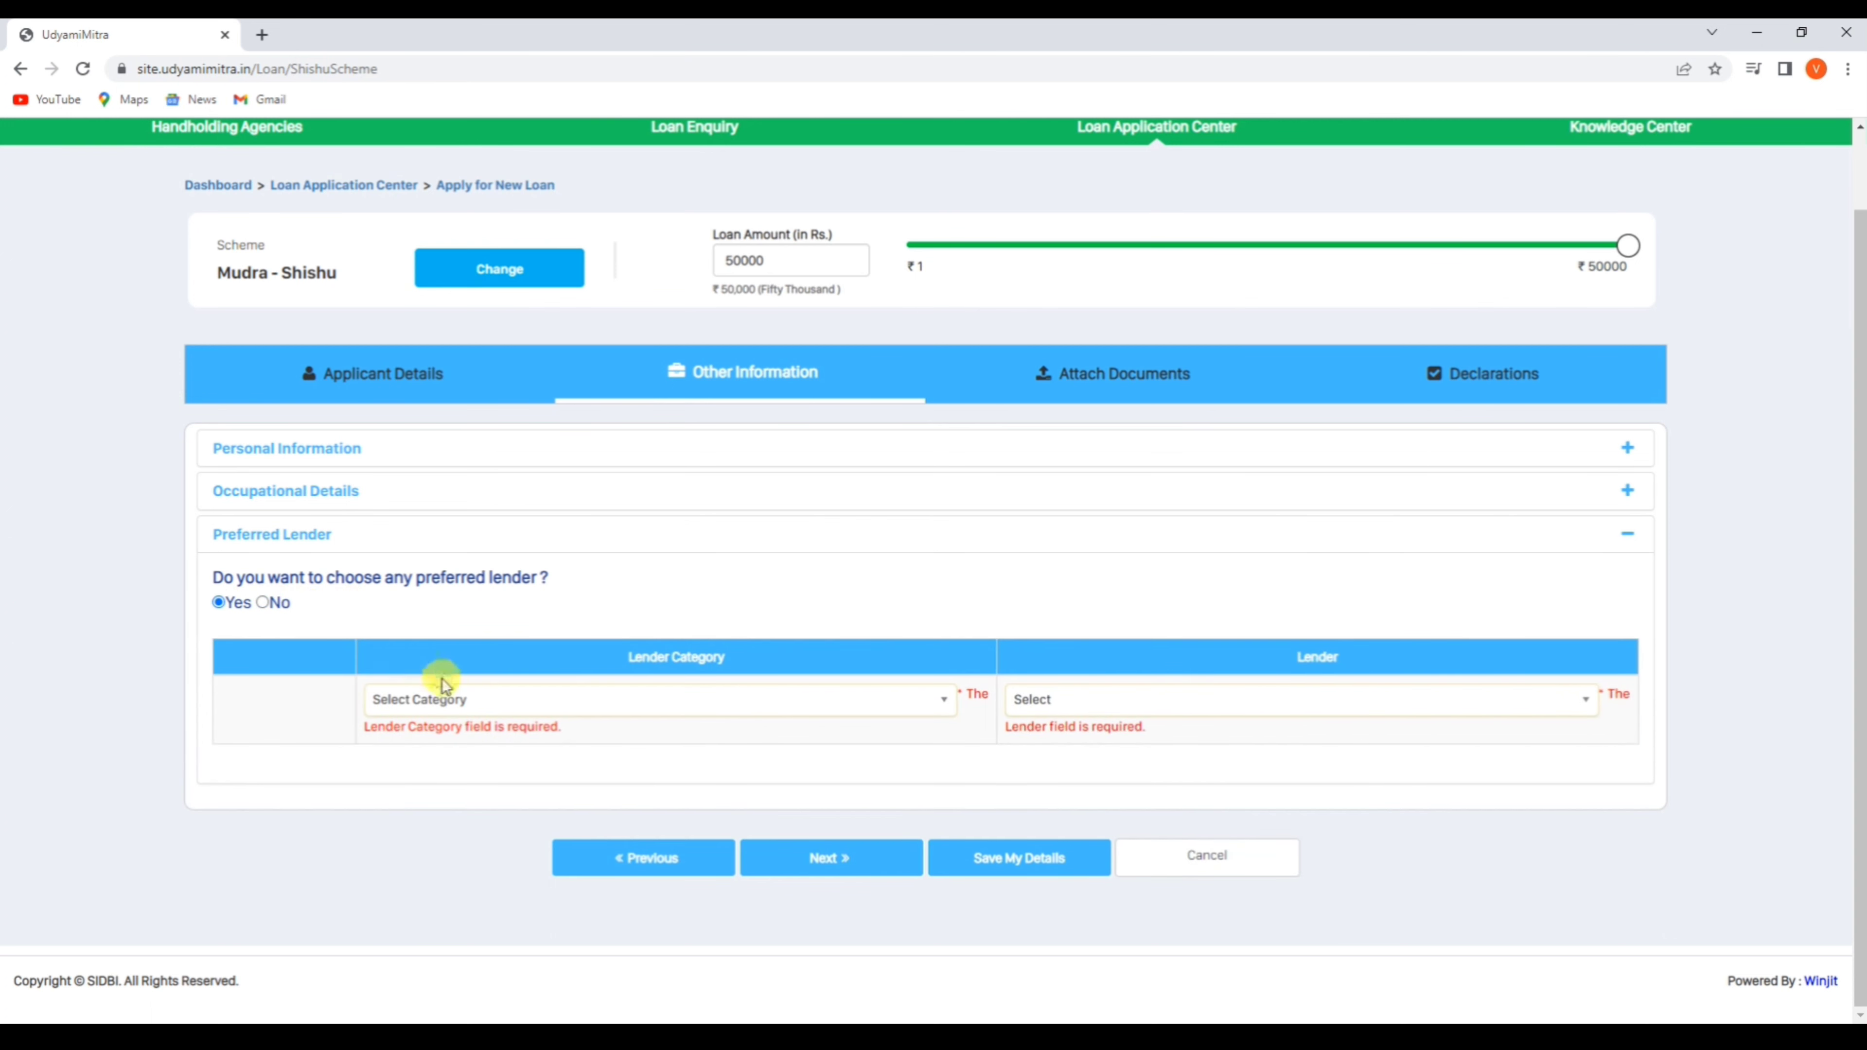
left_click(414, 706)
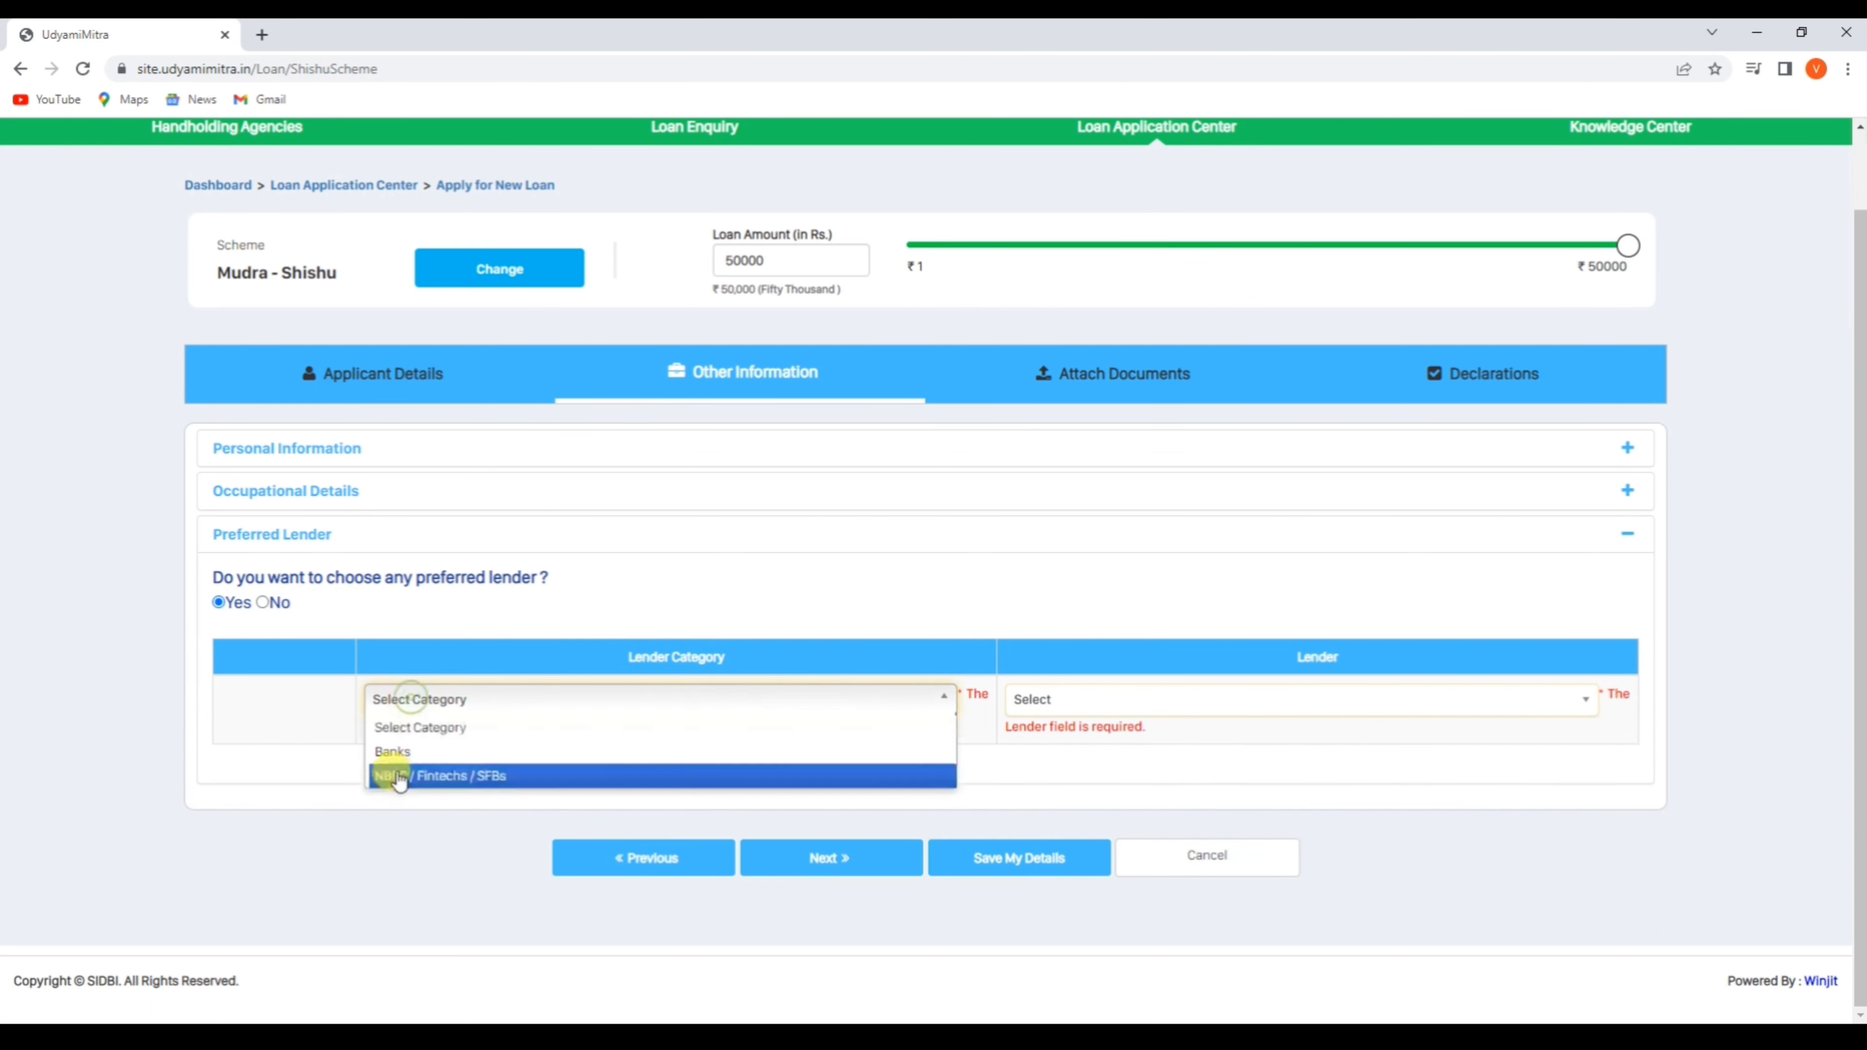
left_click(391, 752)
left_click(1059, 703)
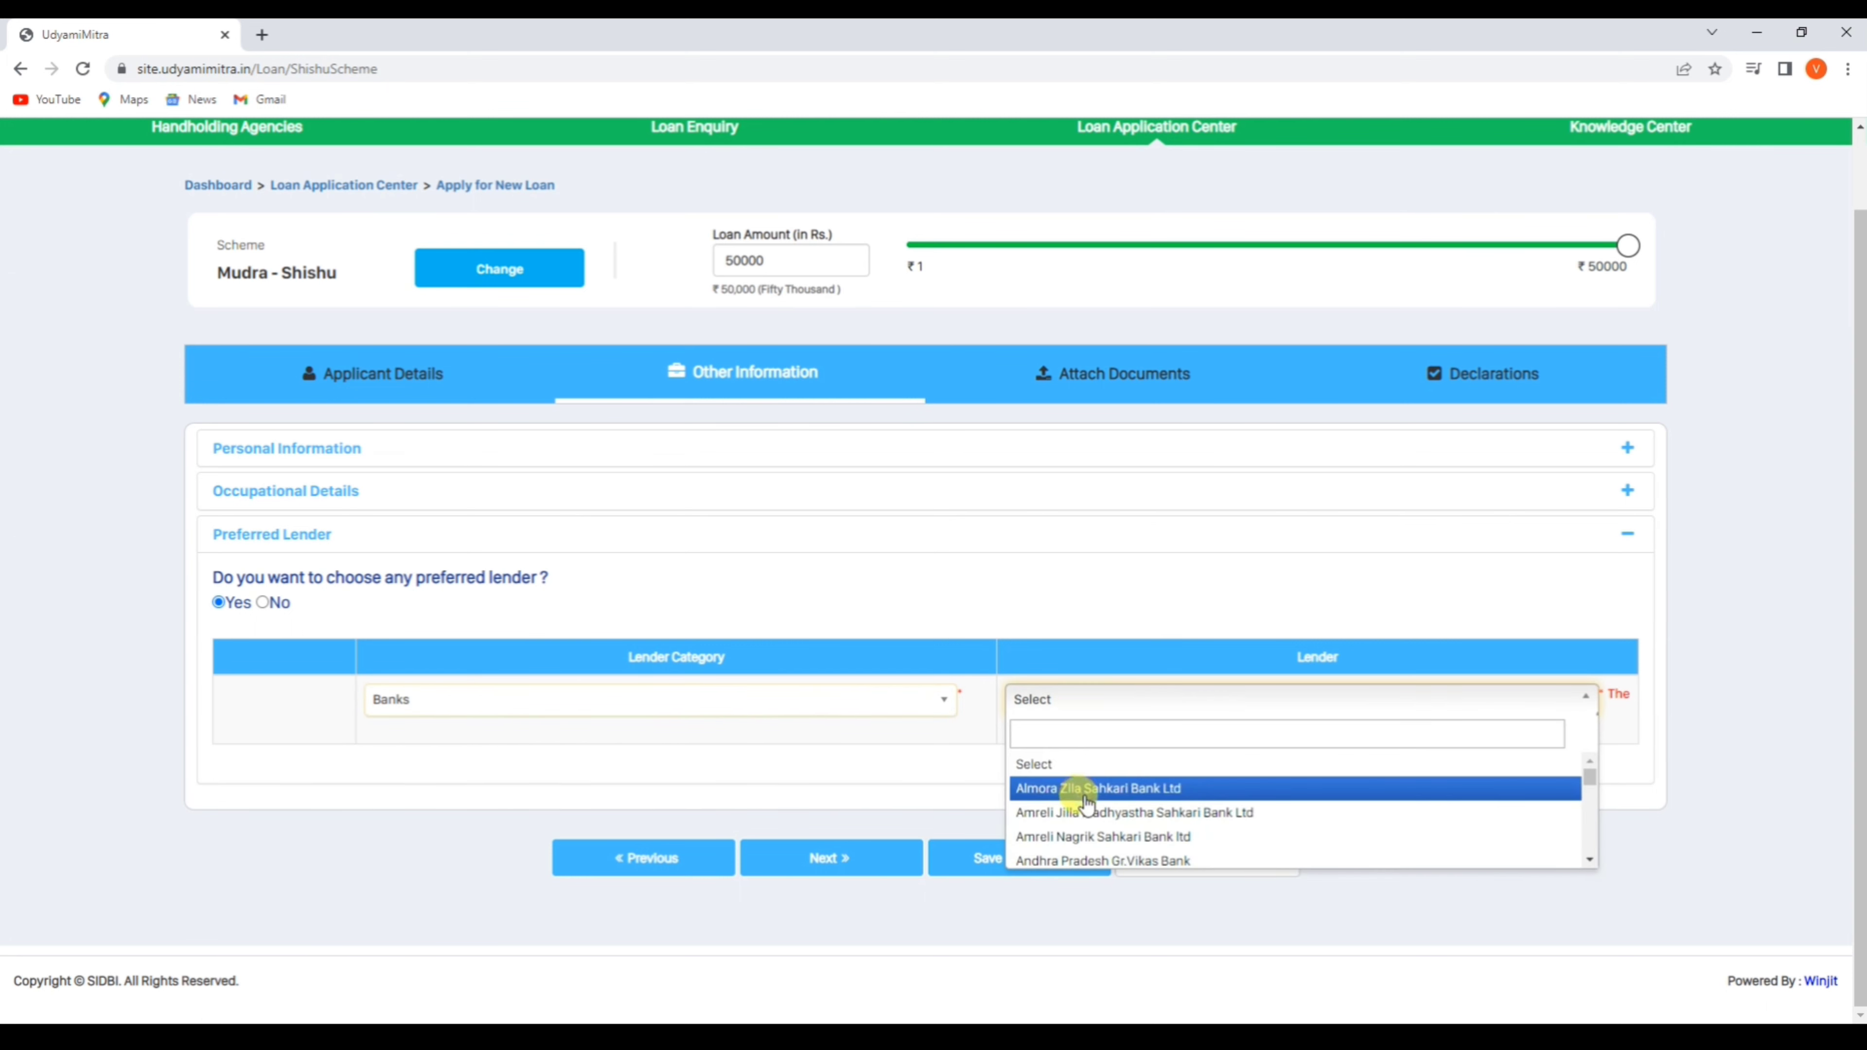
scroll(1088, 805, "down", 5)
scroll(1089, 816, "down", 5)
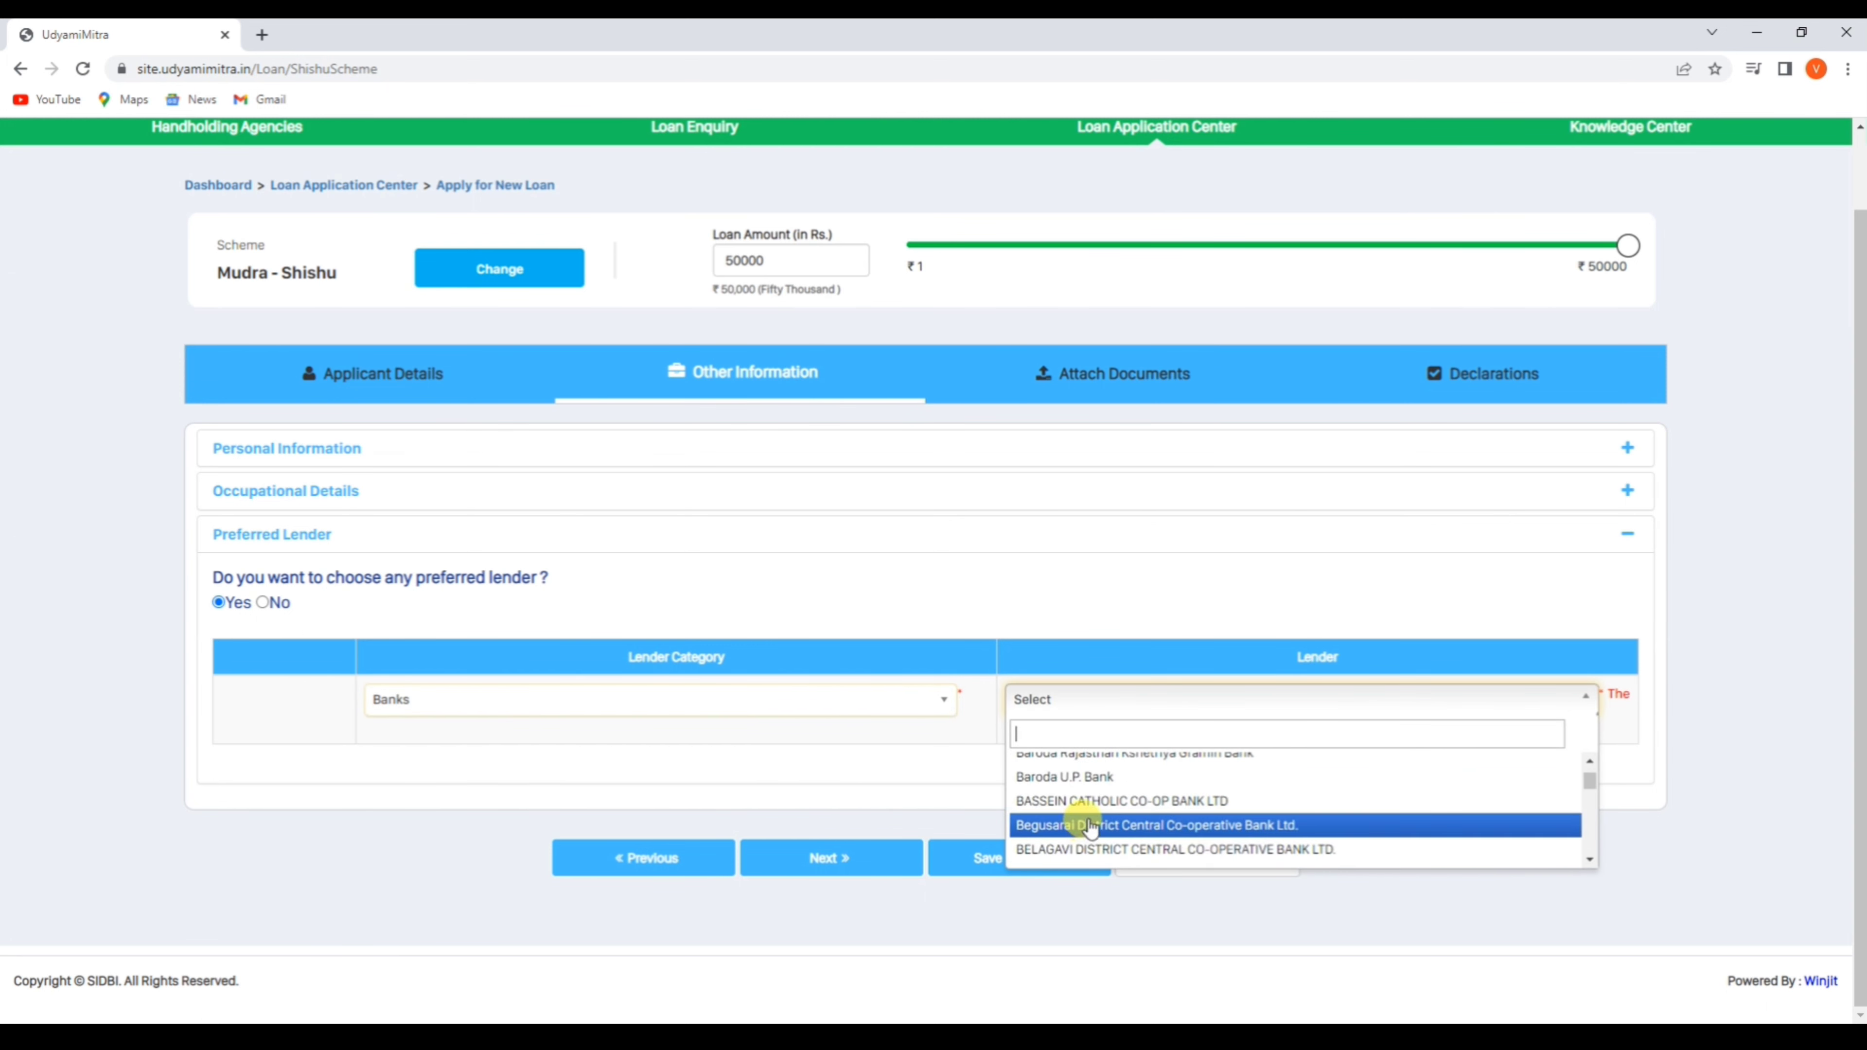
scroll(1090, 828, "down", 8)
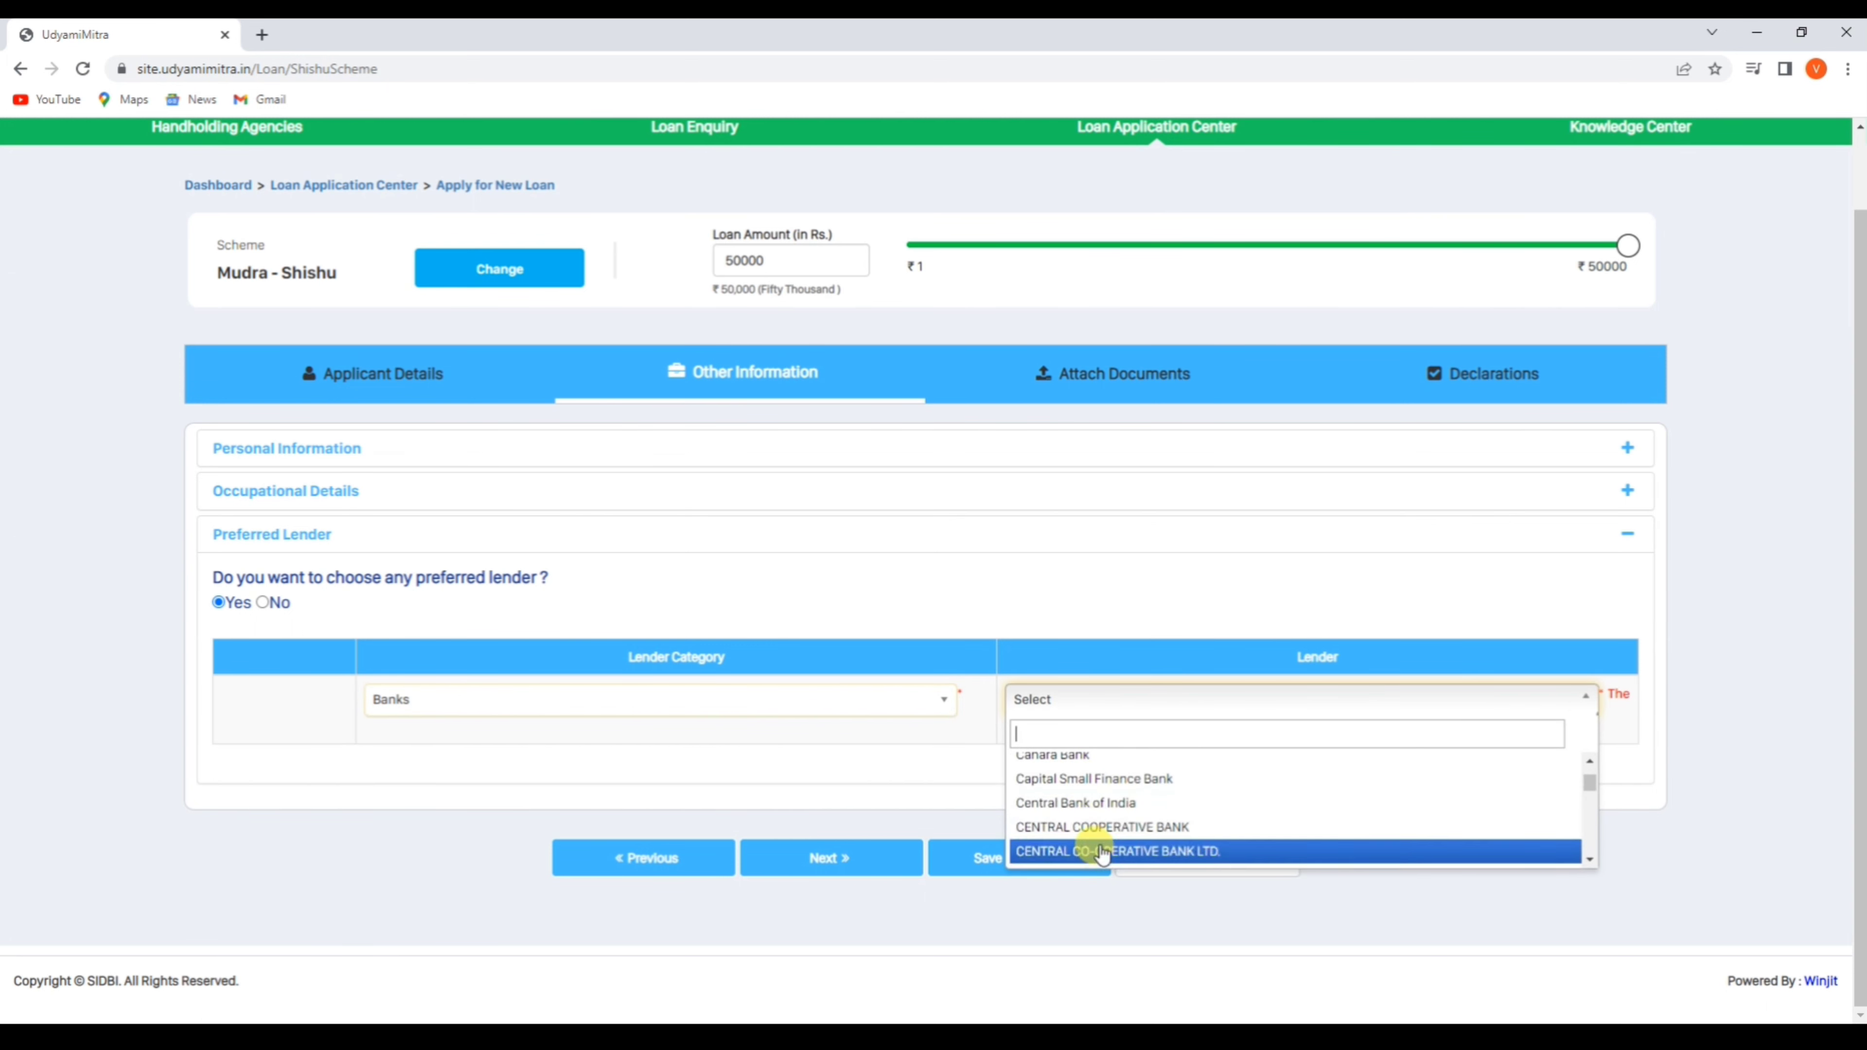
scroll(1099, 832, "down", 8)
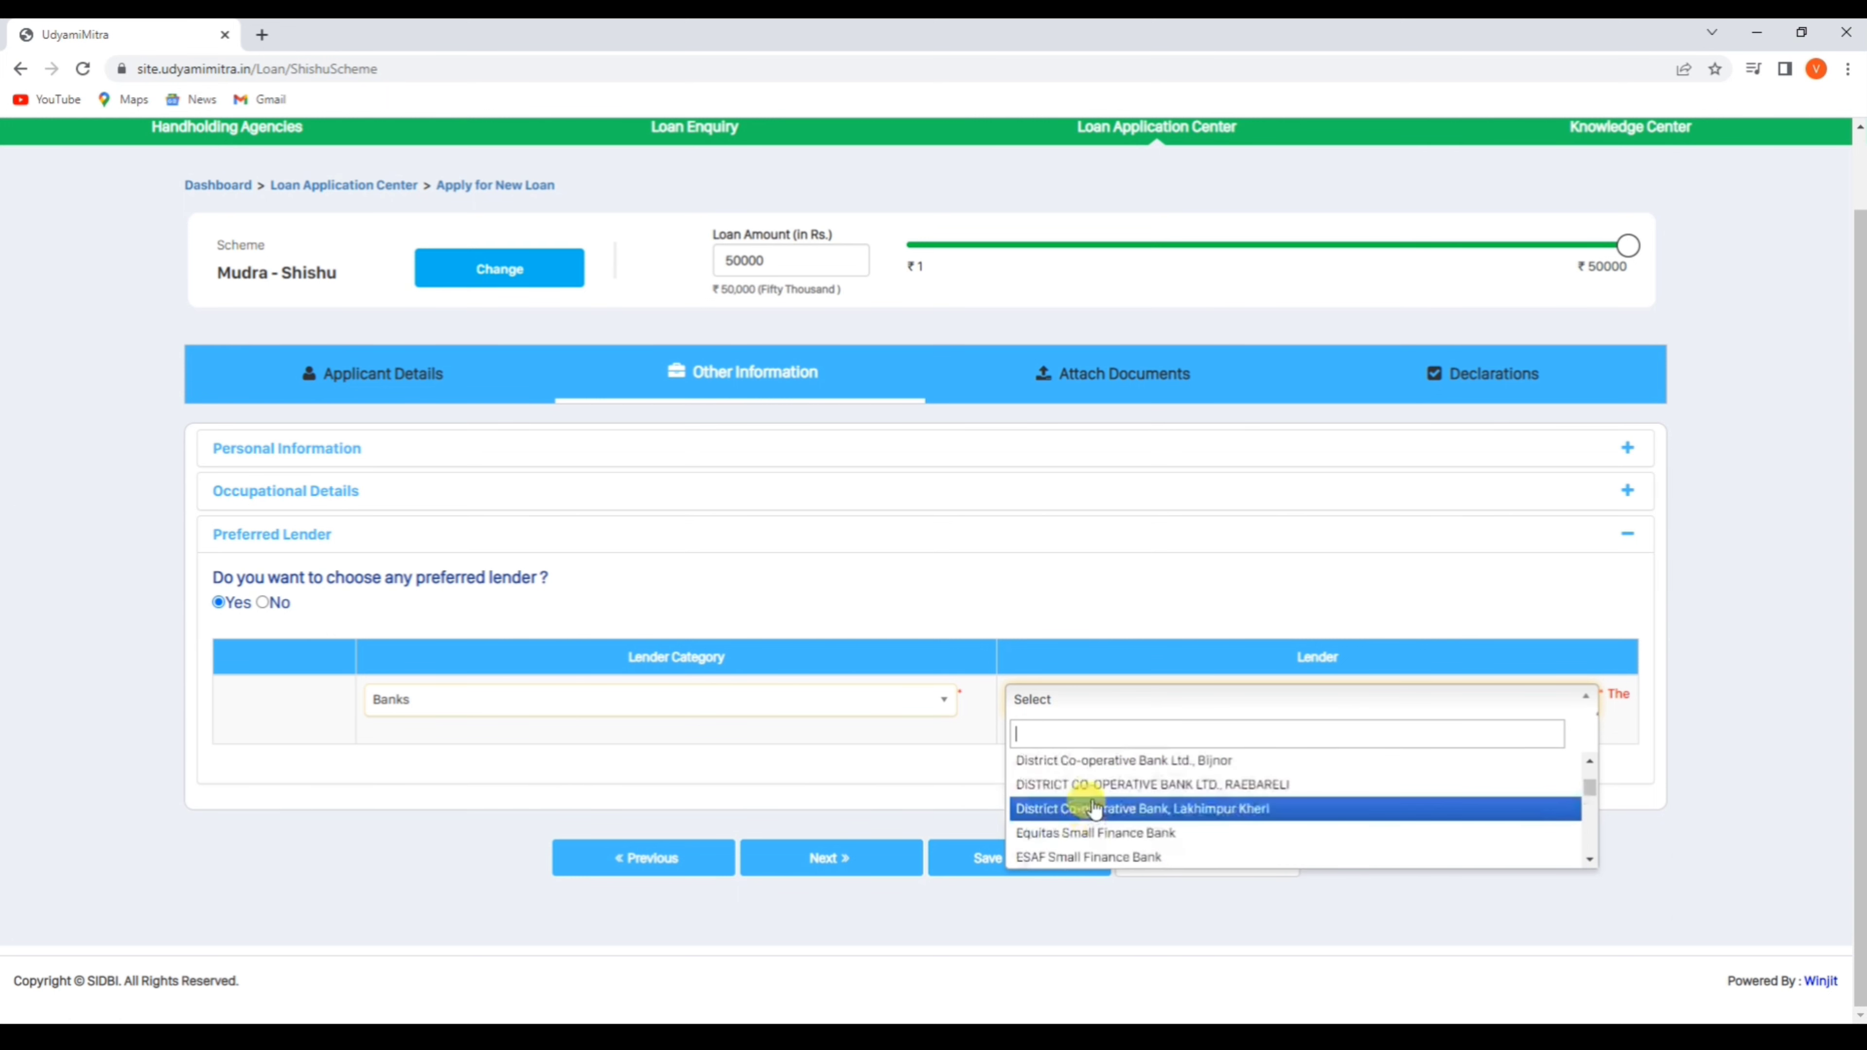
scroll(1091, 811, "down", 8)
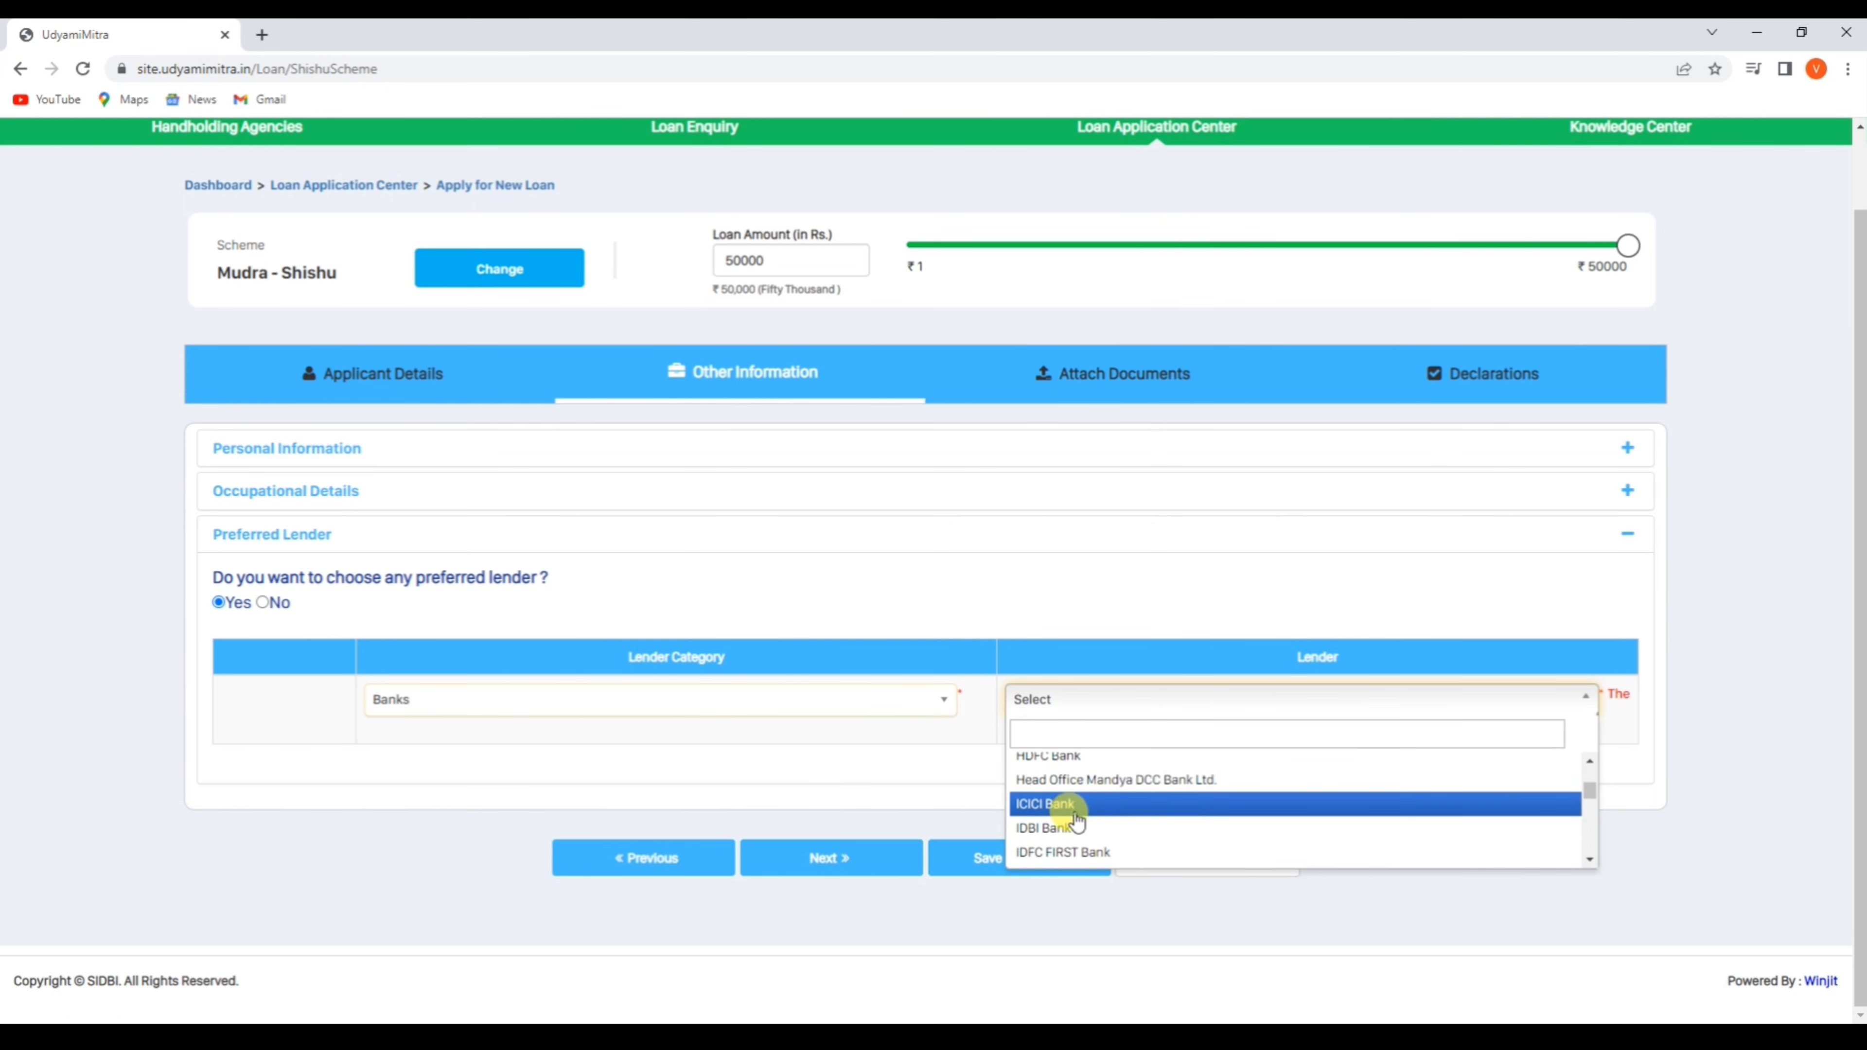
left_click(1070, 807)
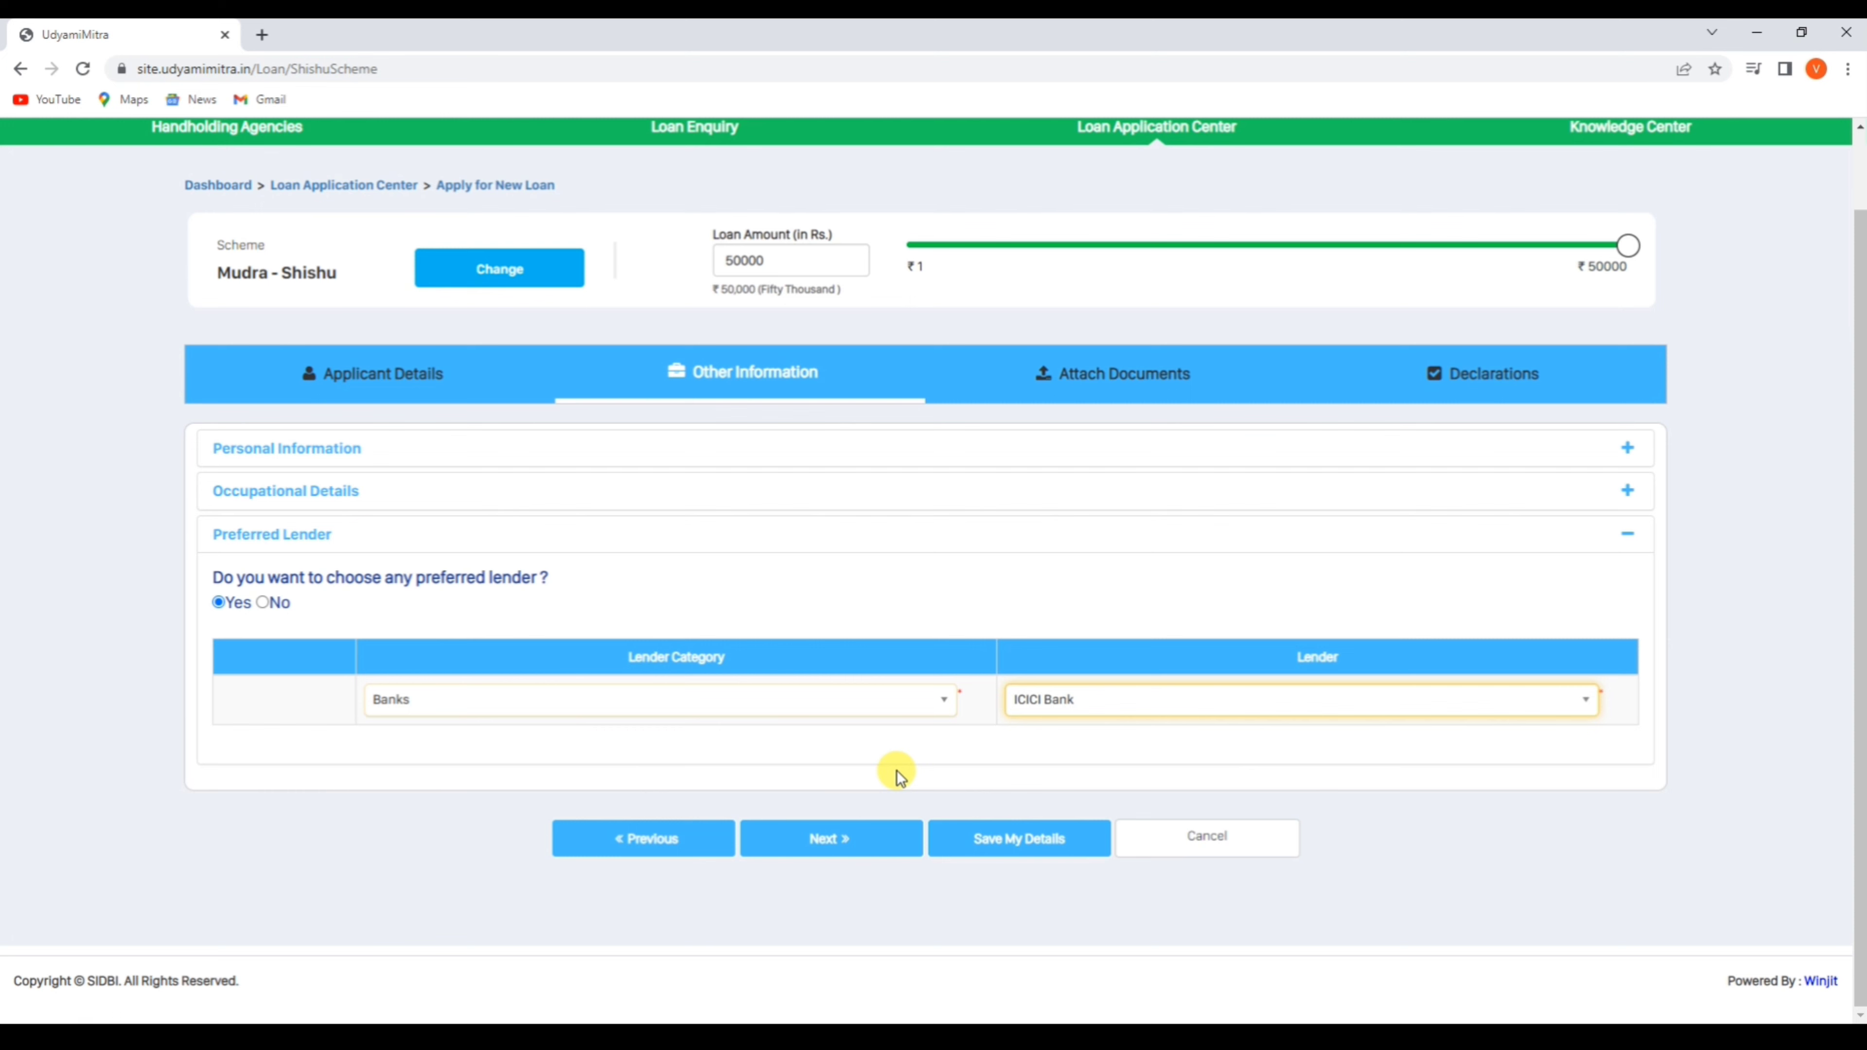
Step: Proceed to Attach Documents and choose Aadhaar Card as the ID proof type
left_click(841, 842)
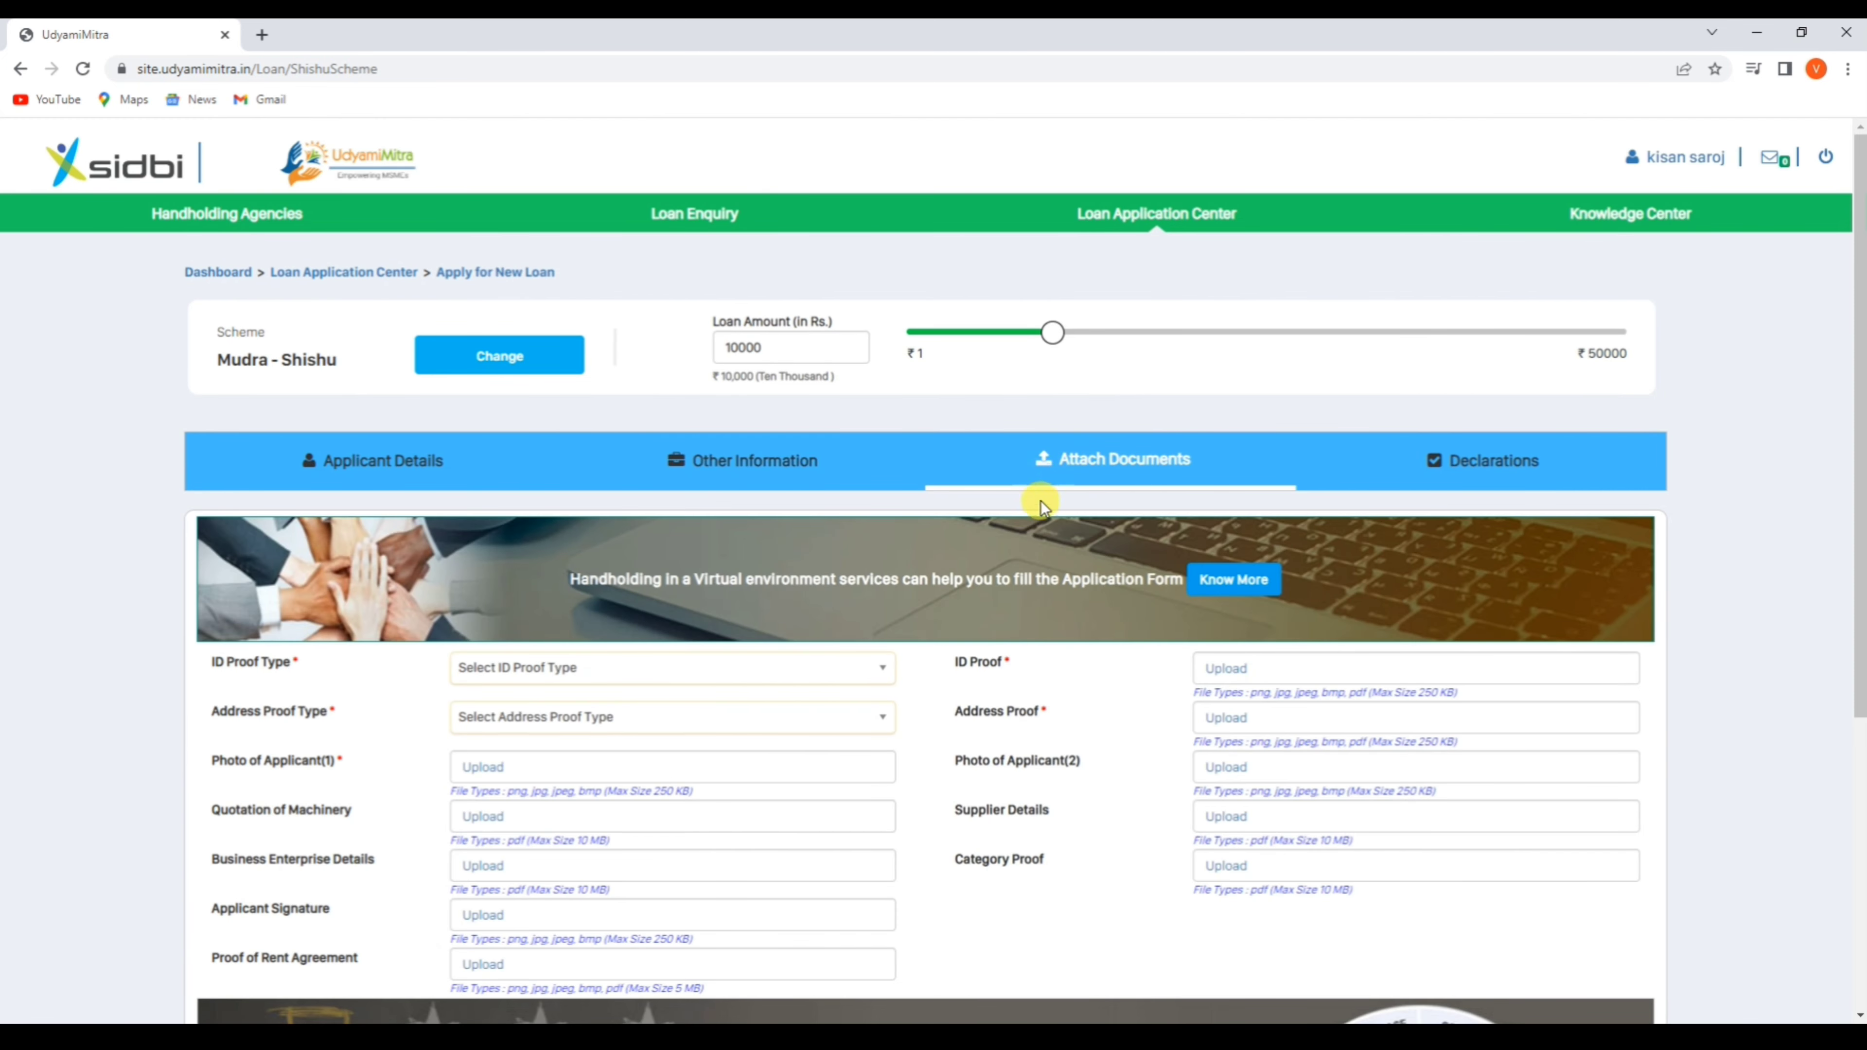
scroll(721, 574, "down", 4)
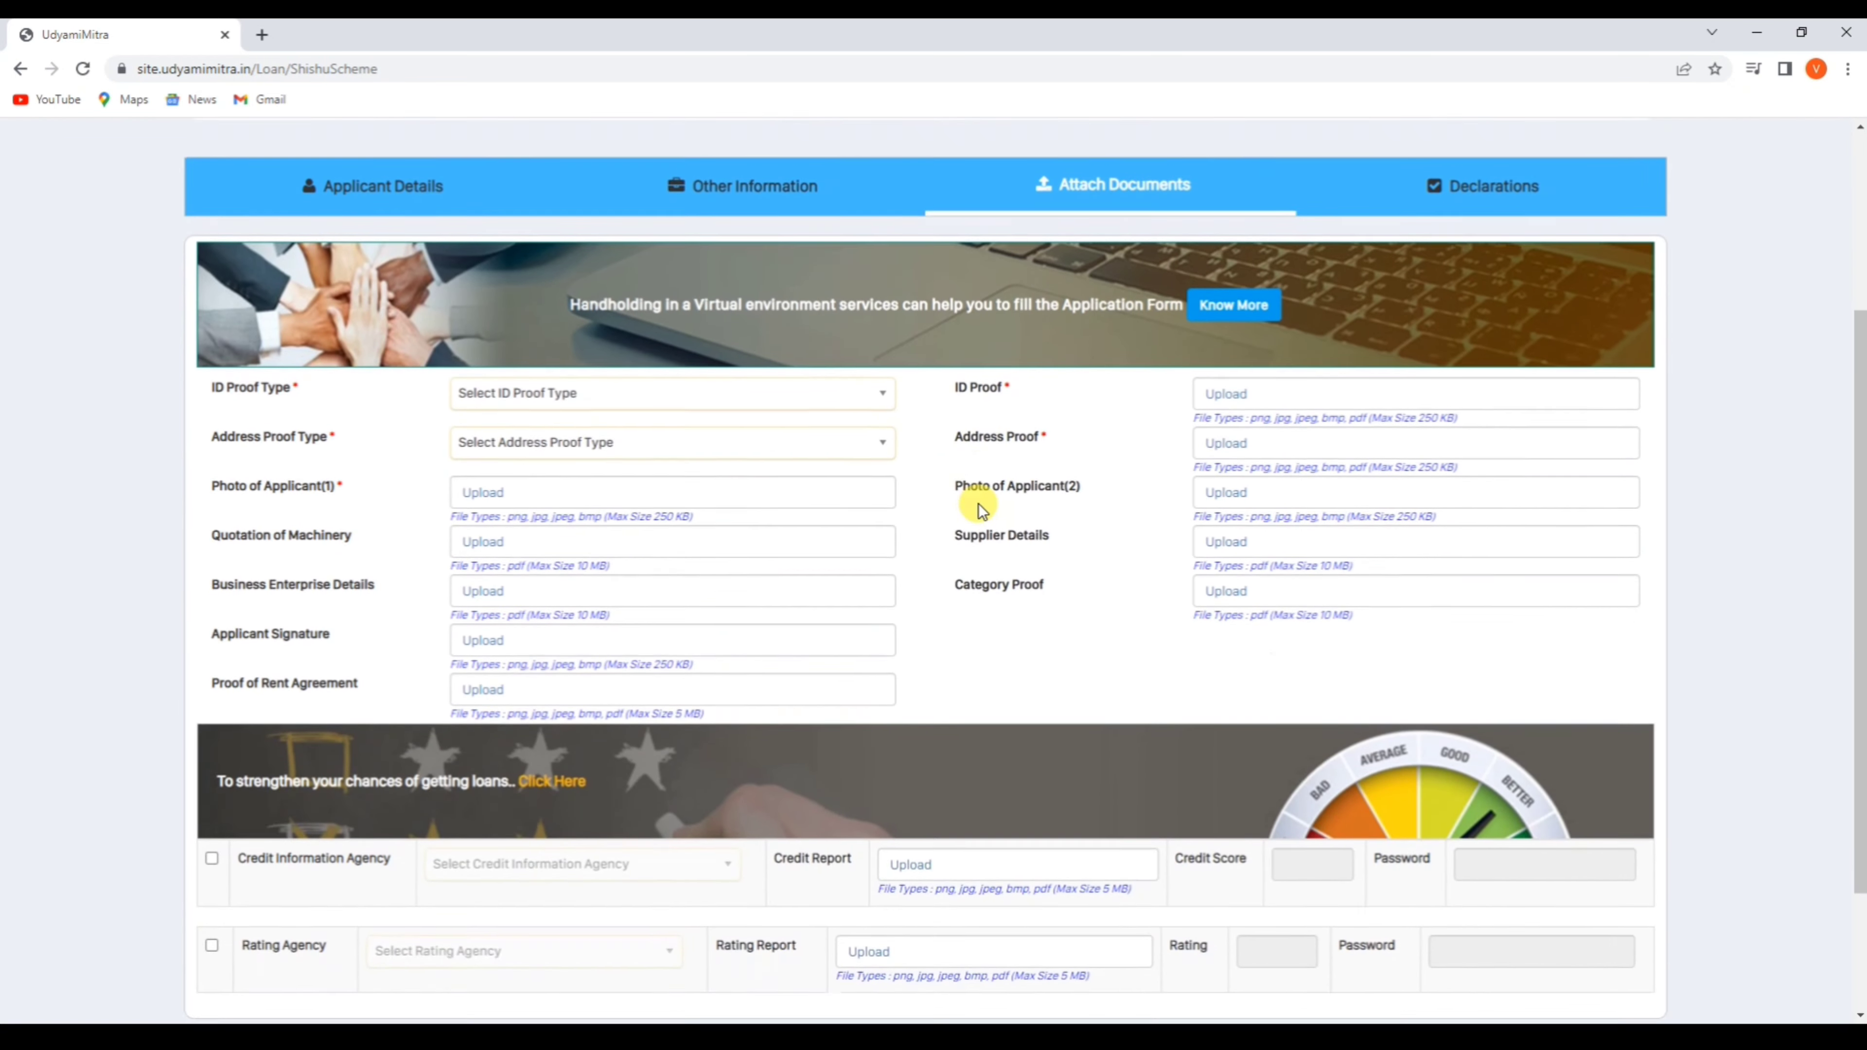
scroll(979, 504, "down", 2)
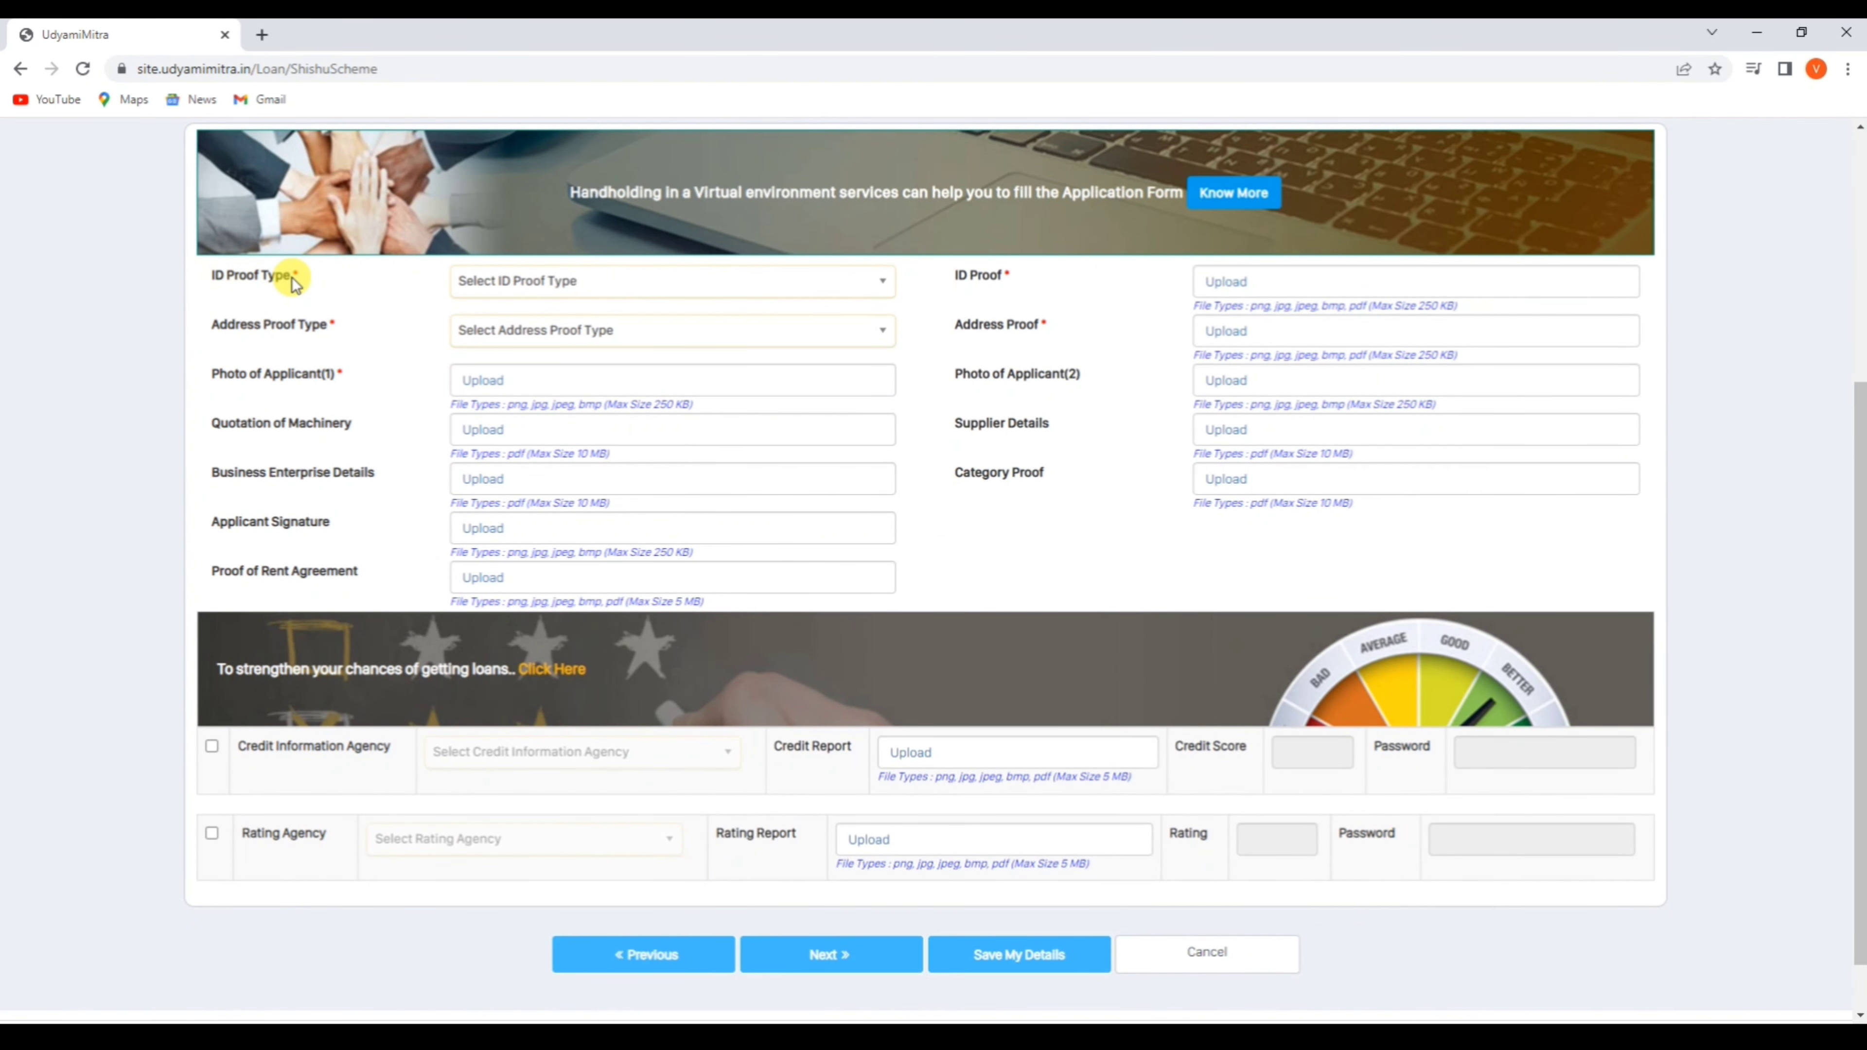
left_click(528, 283)
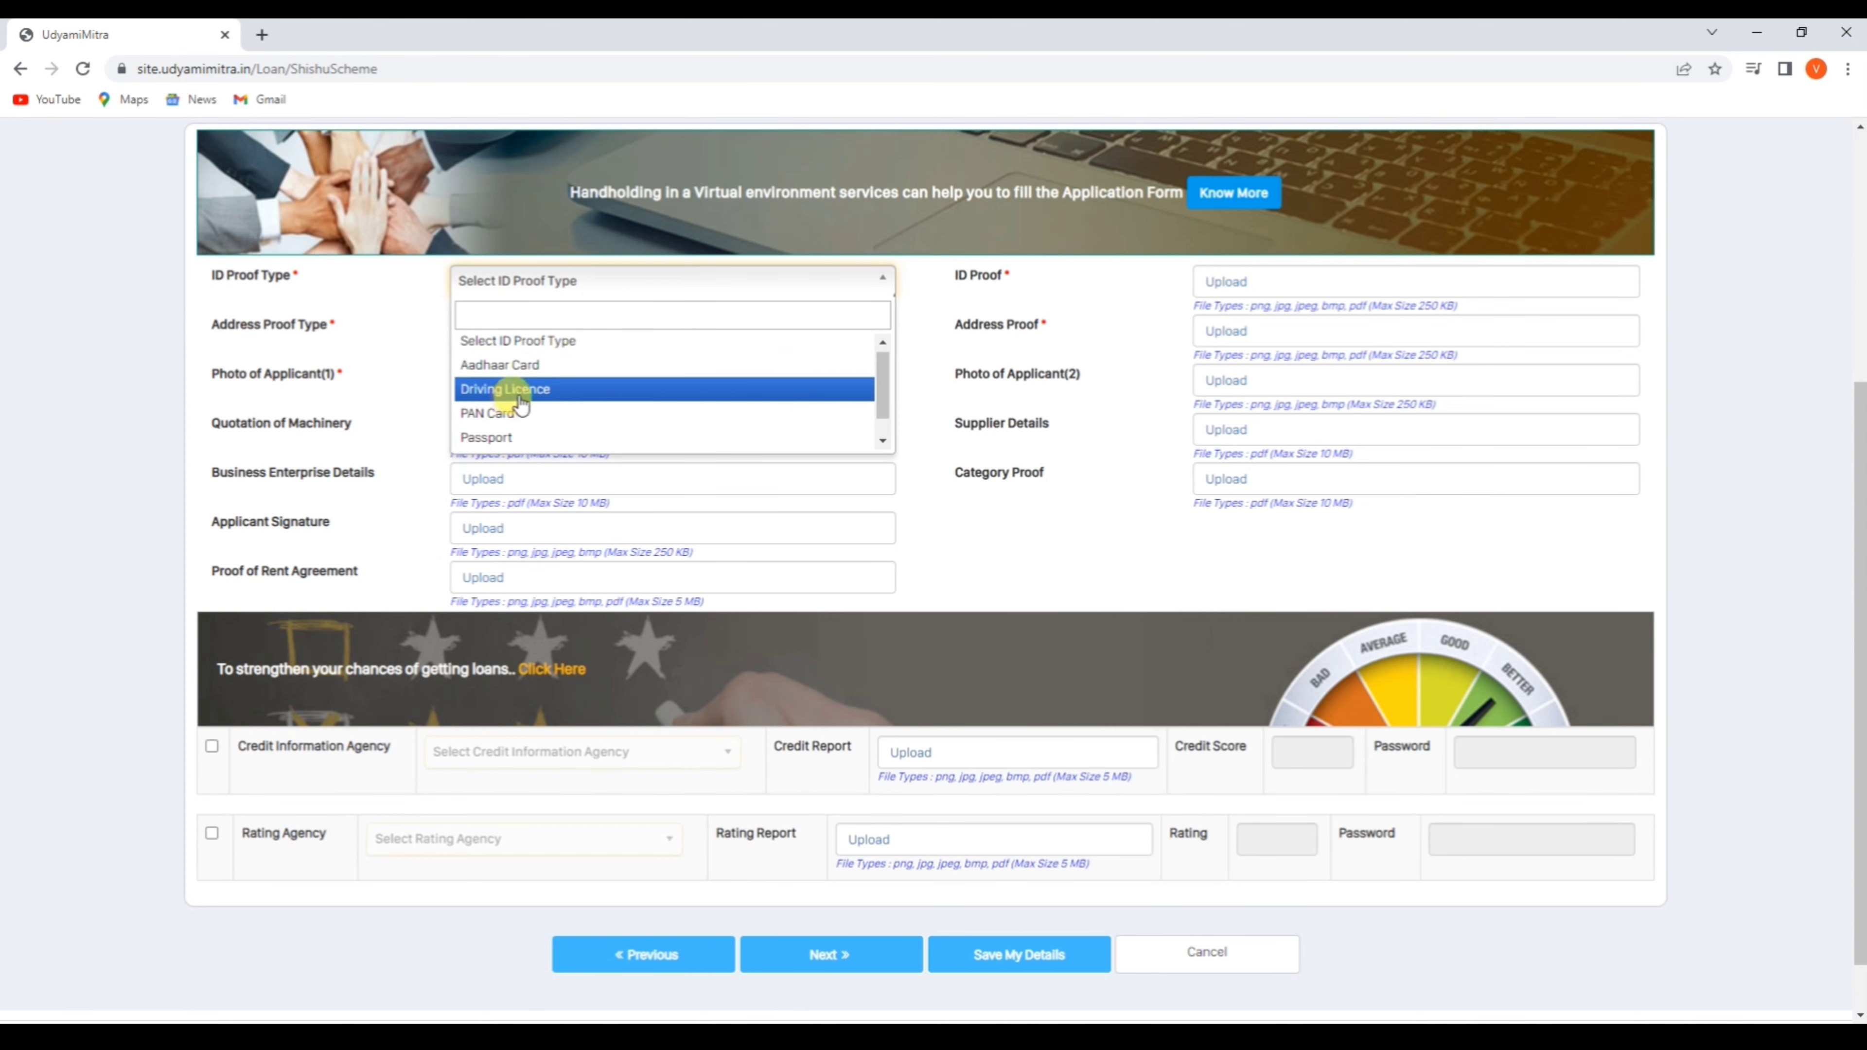
scroll(523, 408, "down", 1)
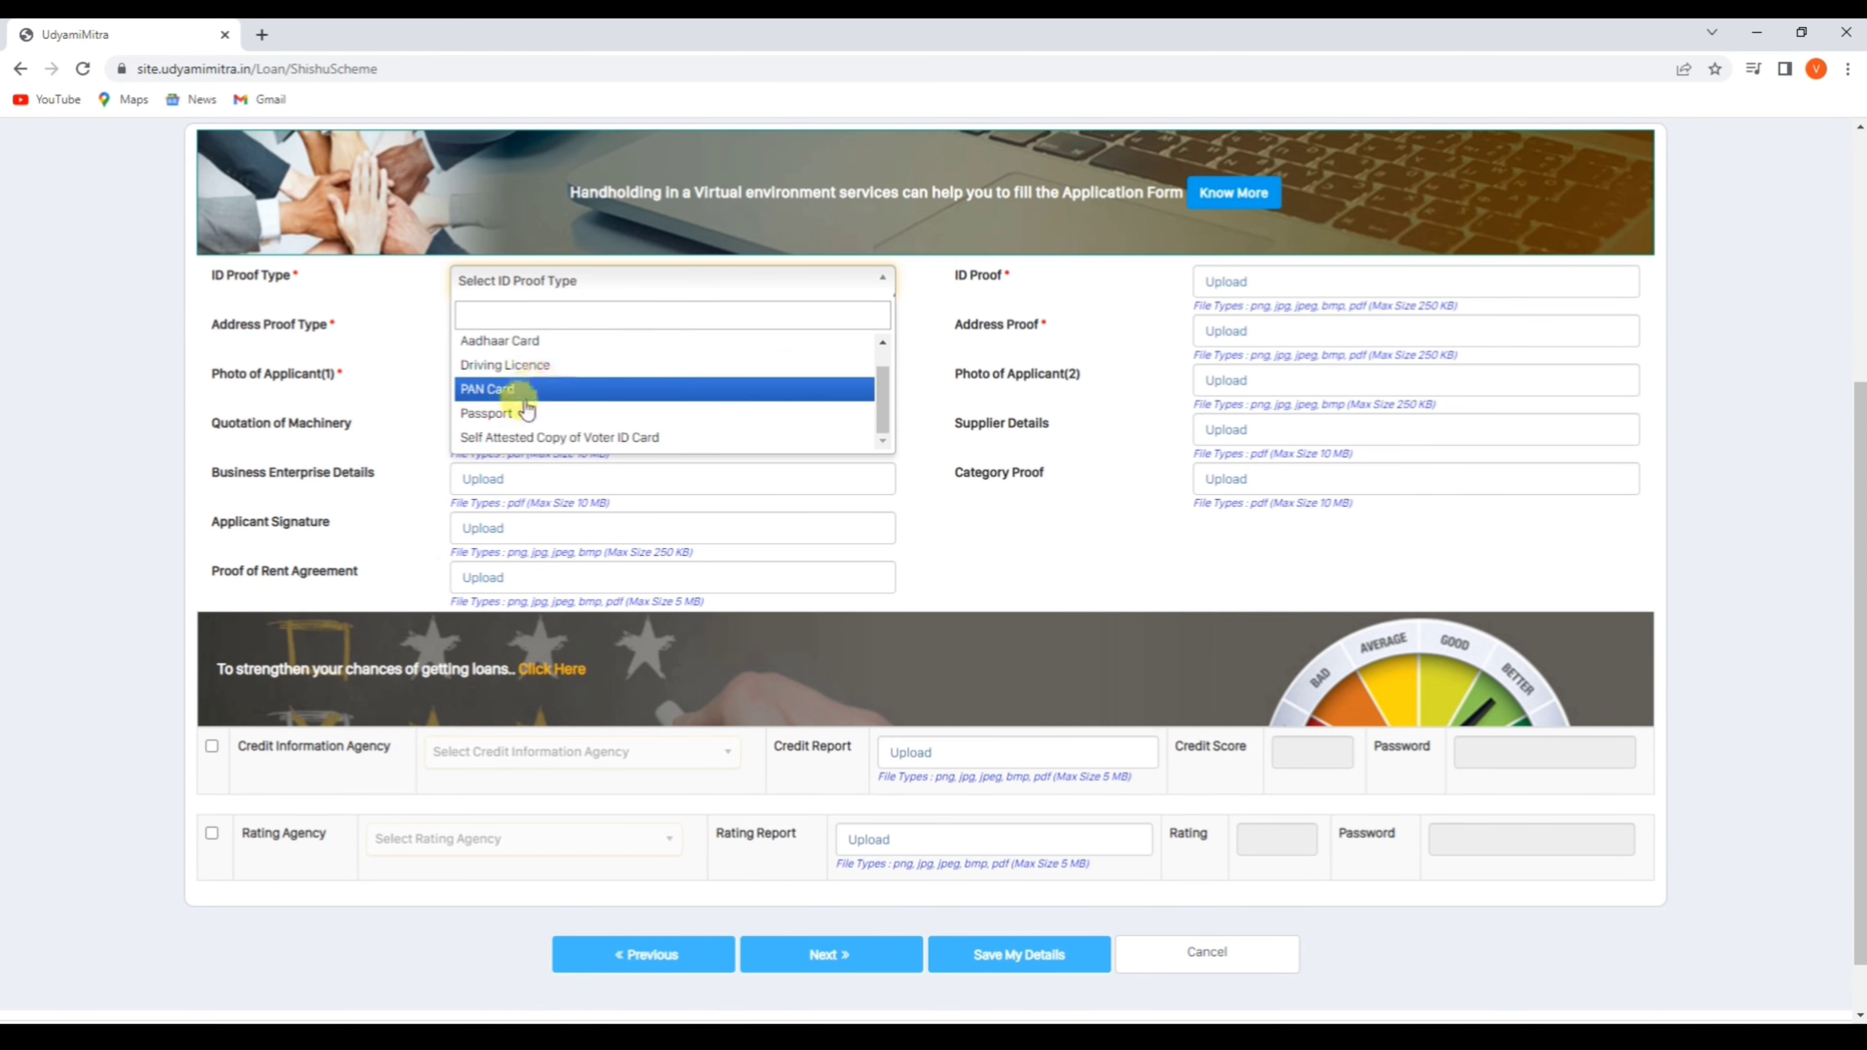
scroll(548, 430, "up", 1)
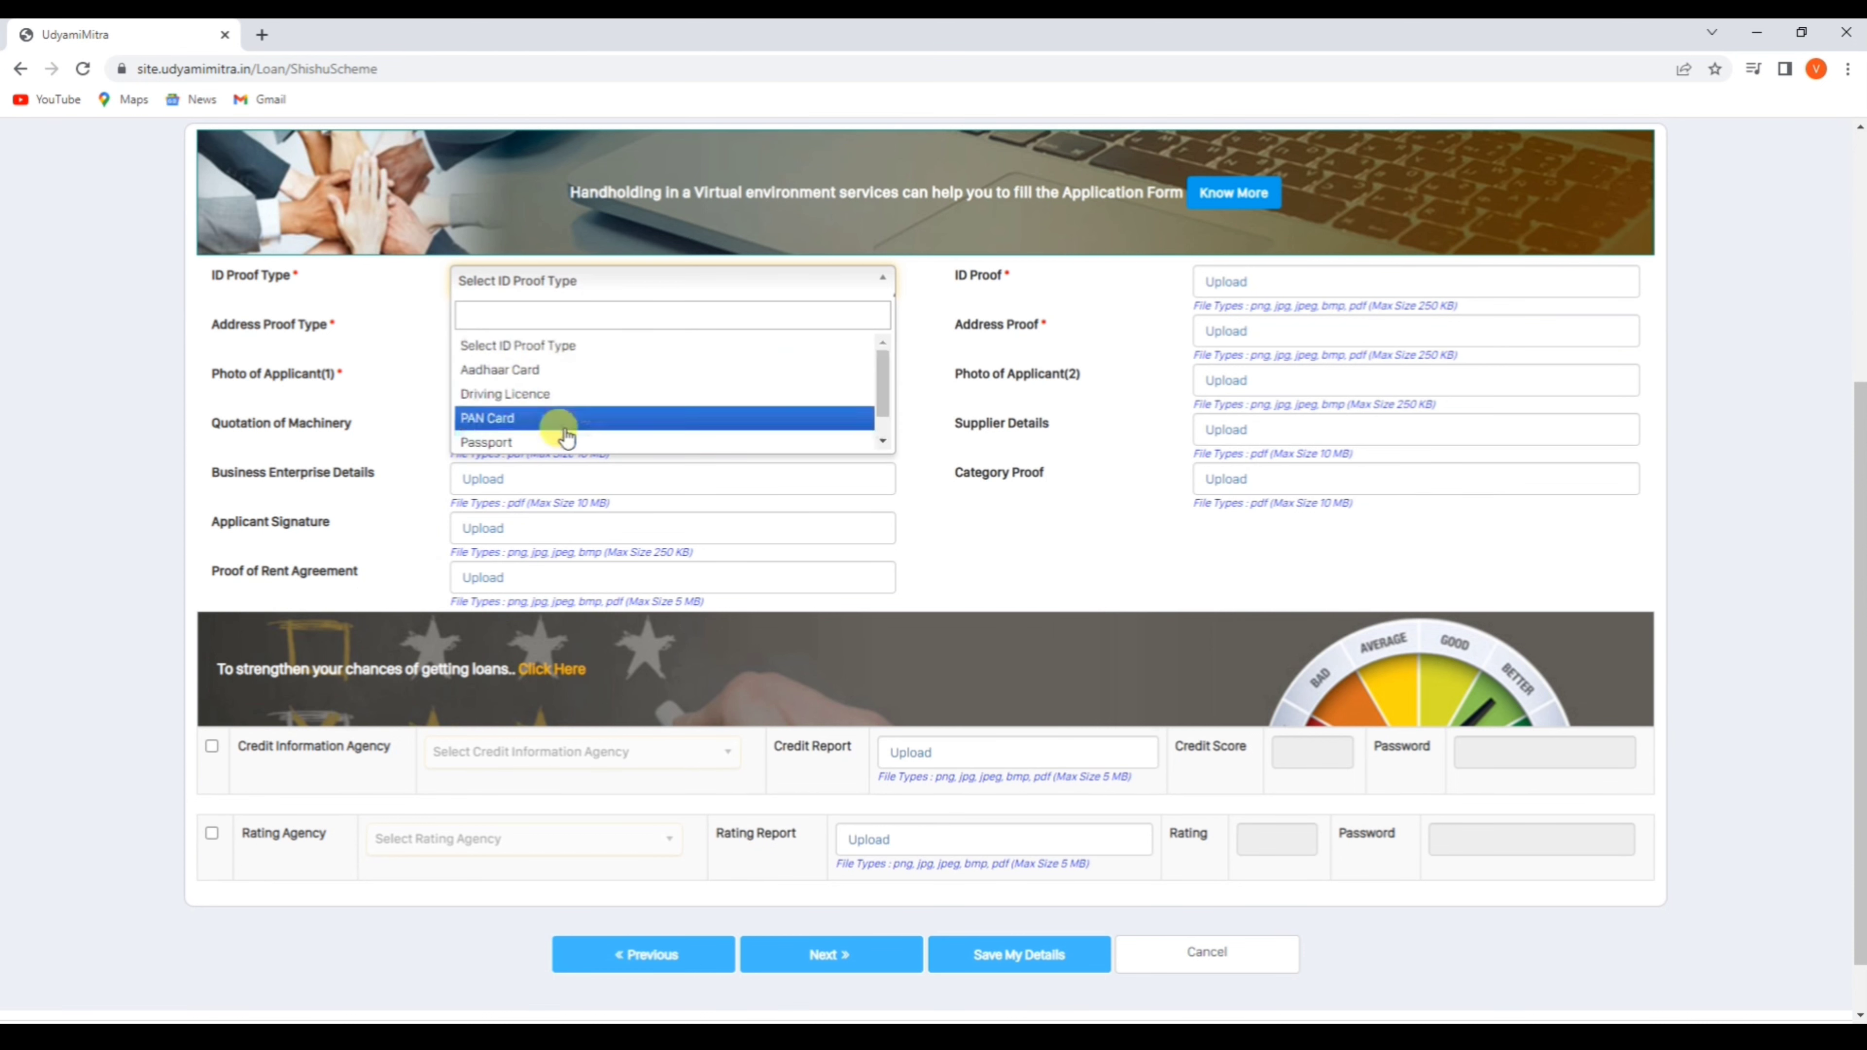
left_click(538, 374)
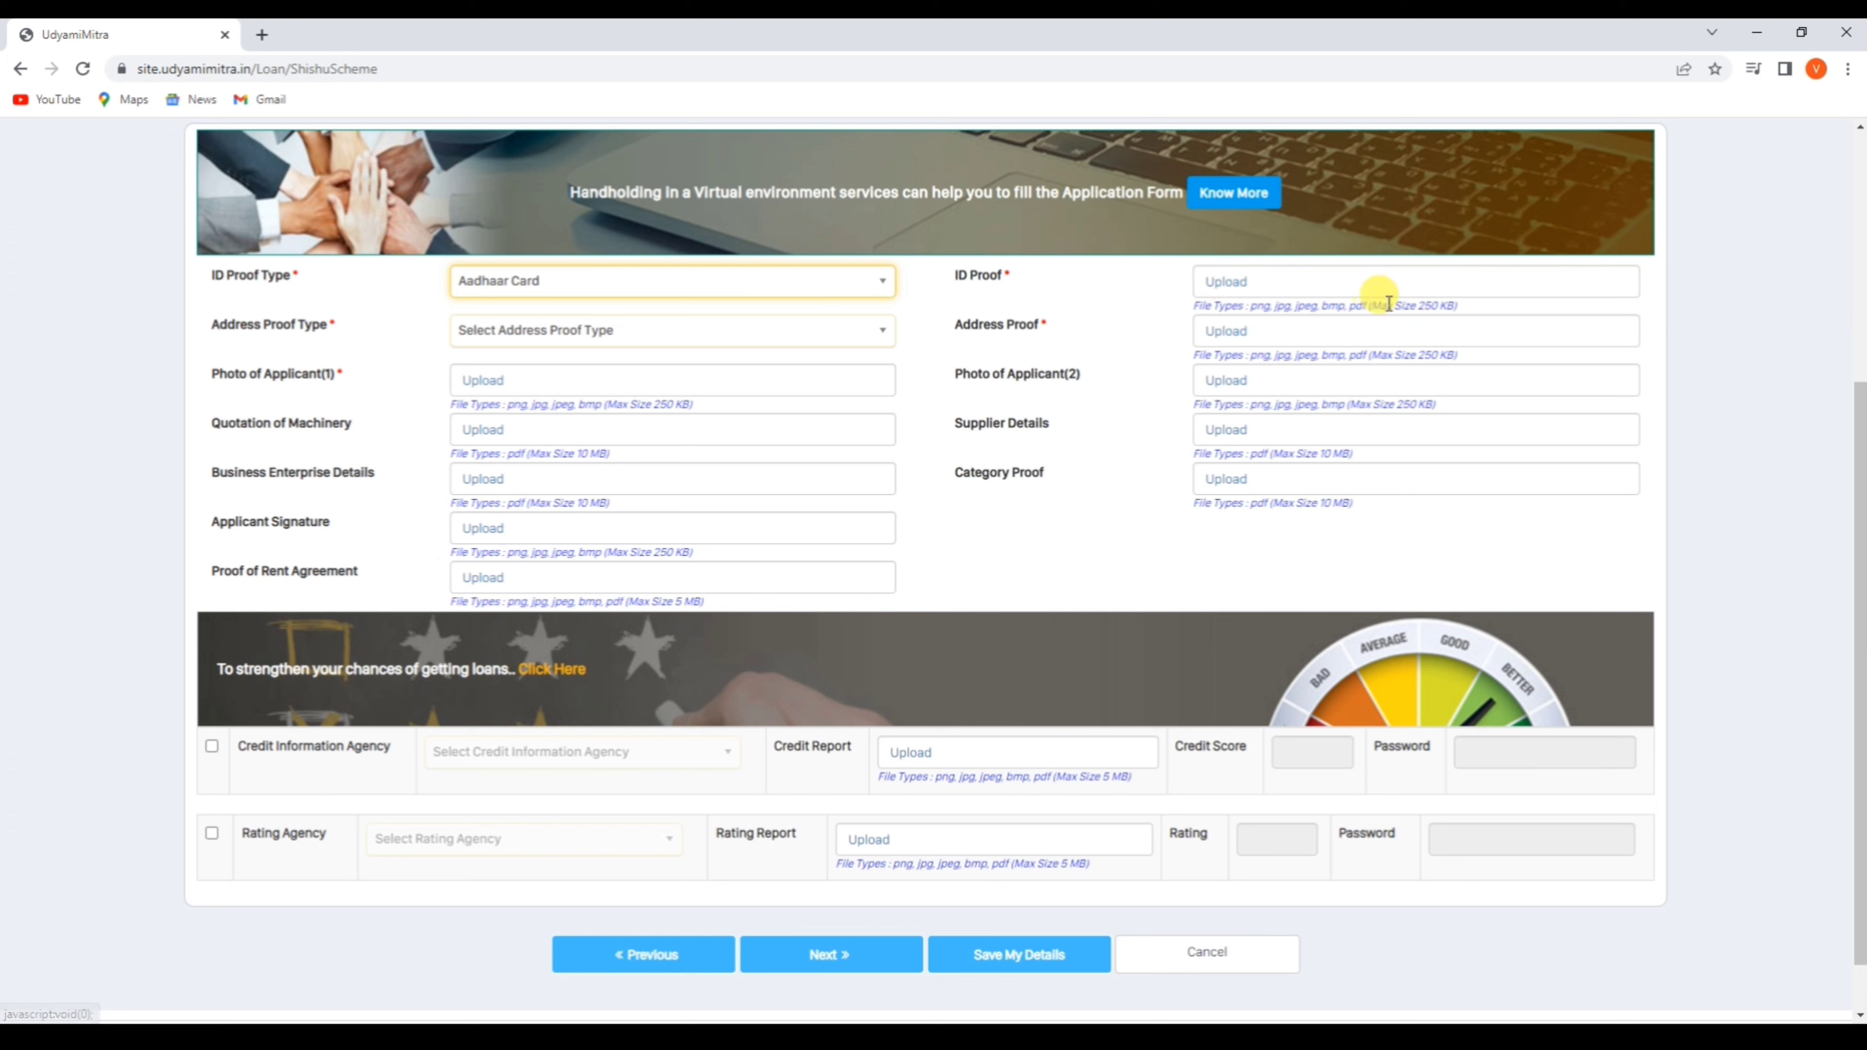
Step: Choose Aadhaar Card as the address proof type
left_click(1434, 304)
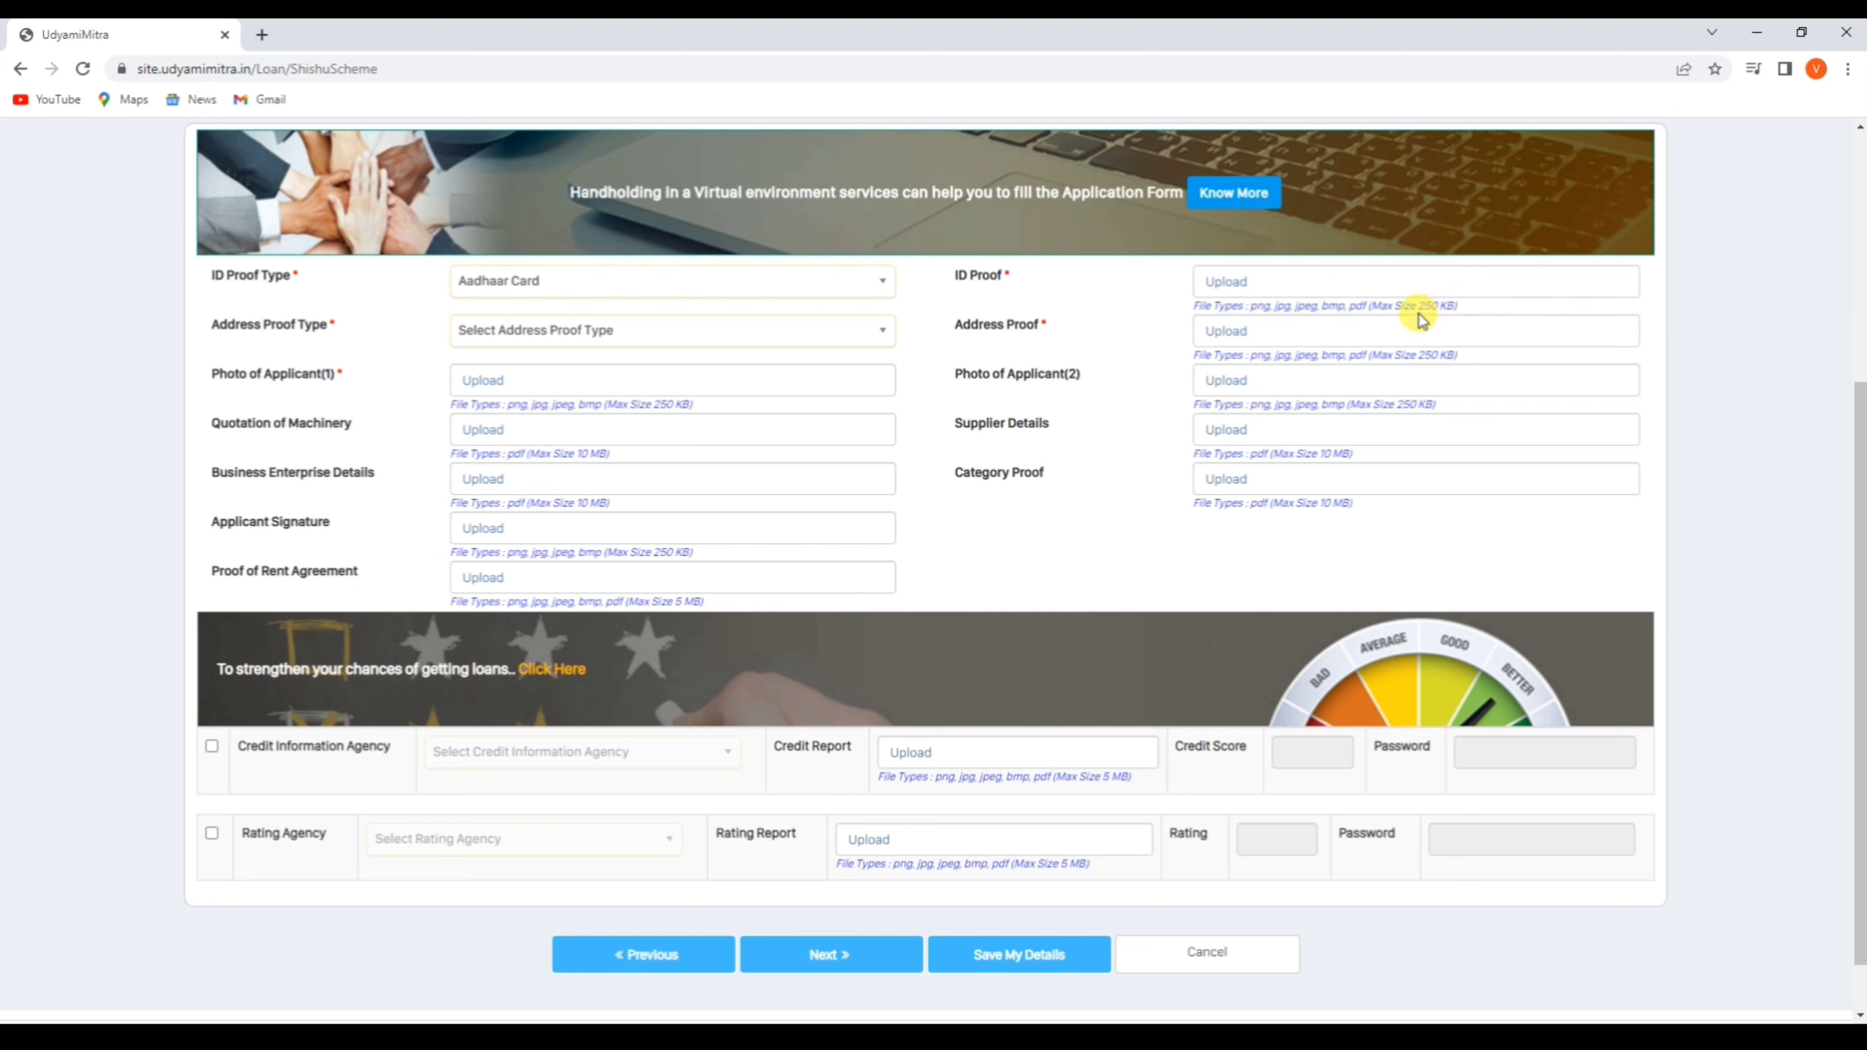
left_click(485, 329)
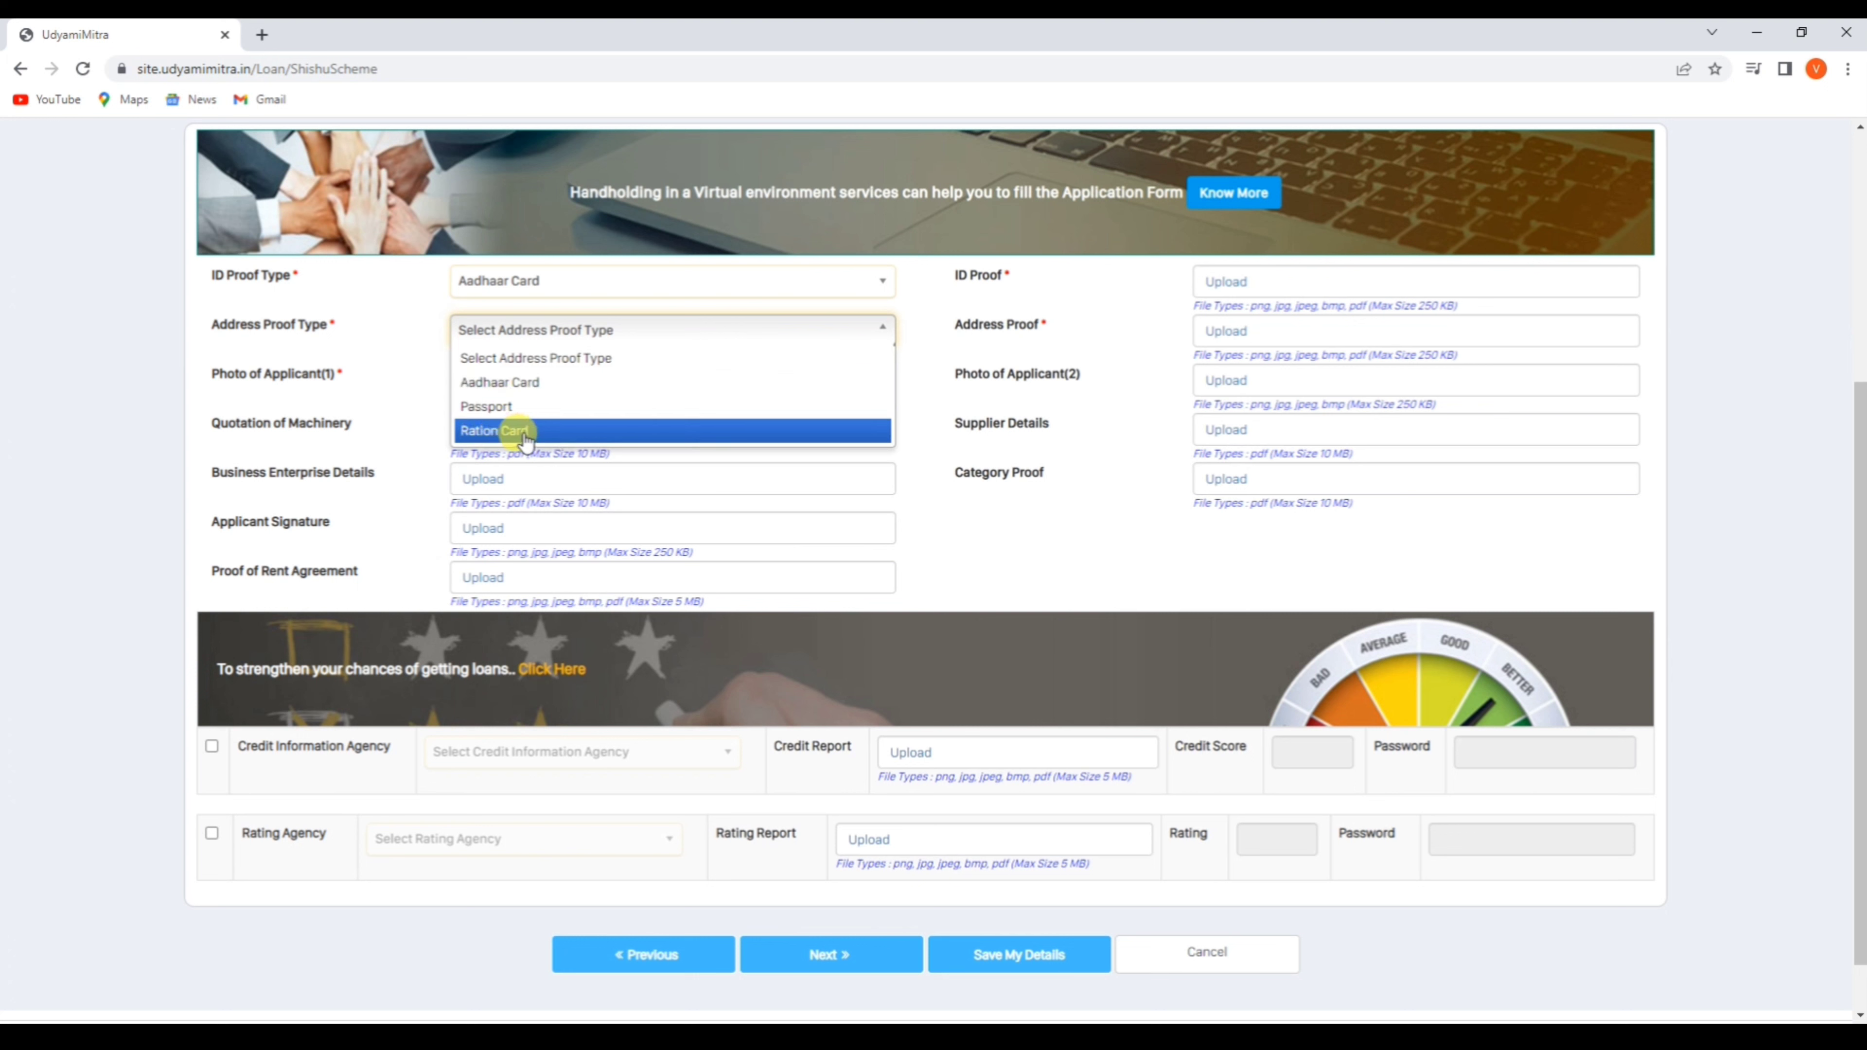
left_click(511, 382)
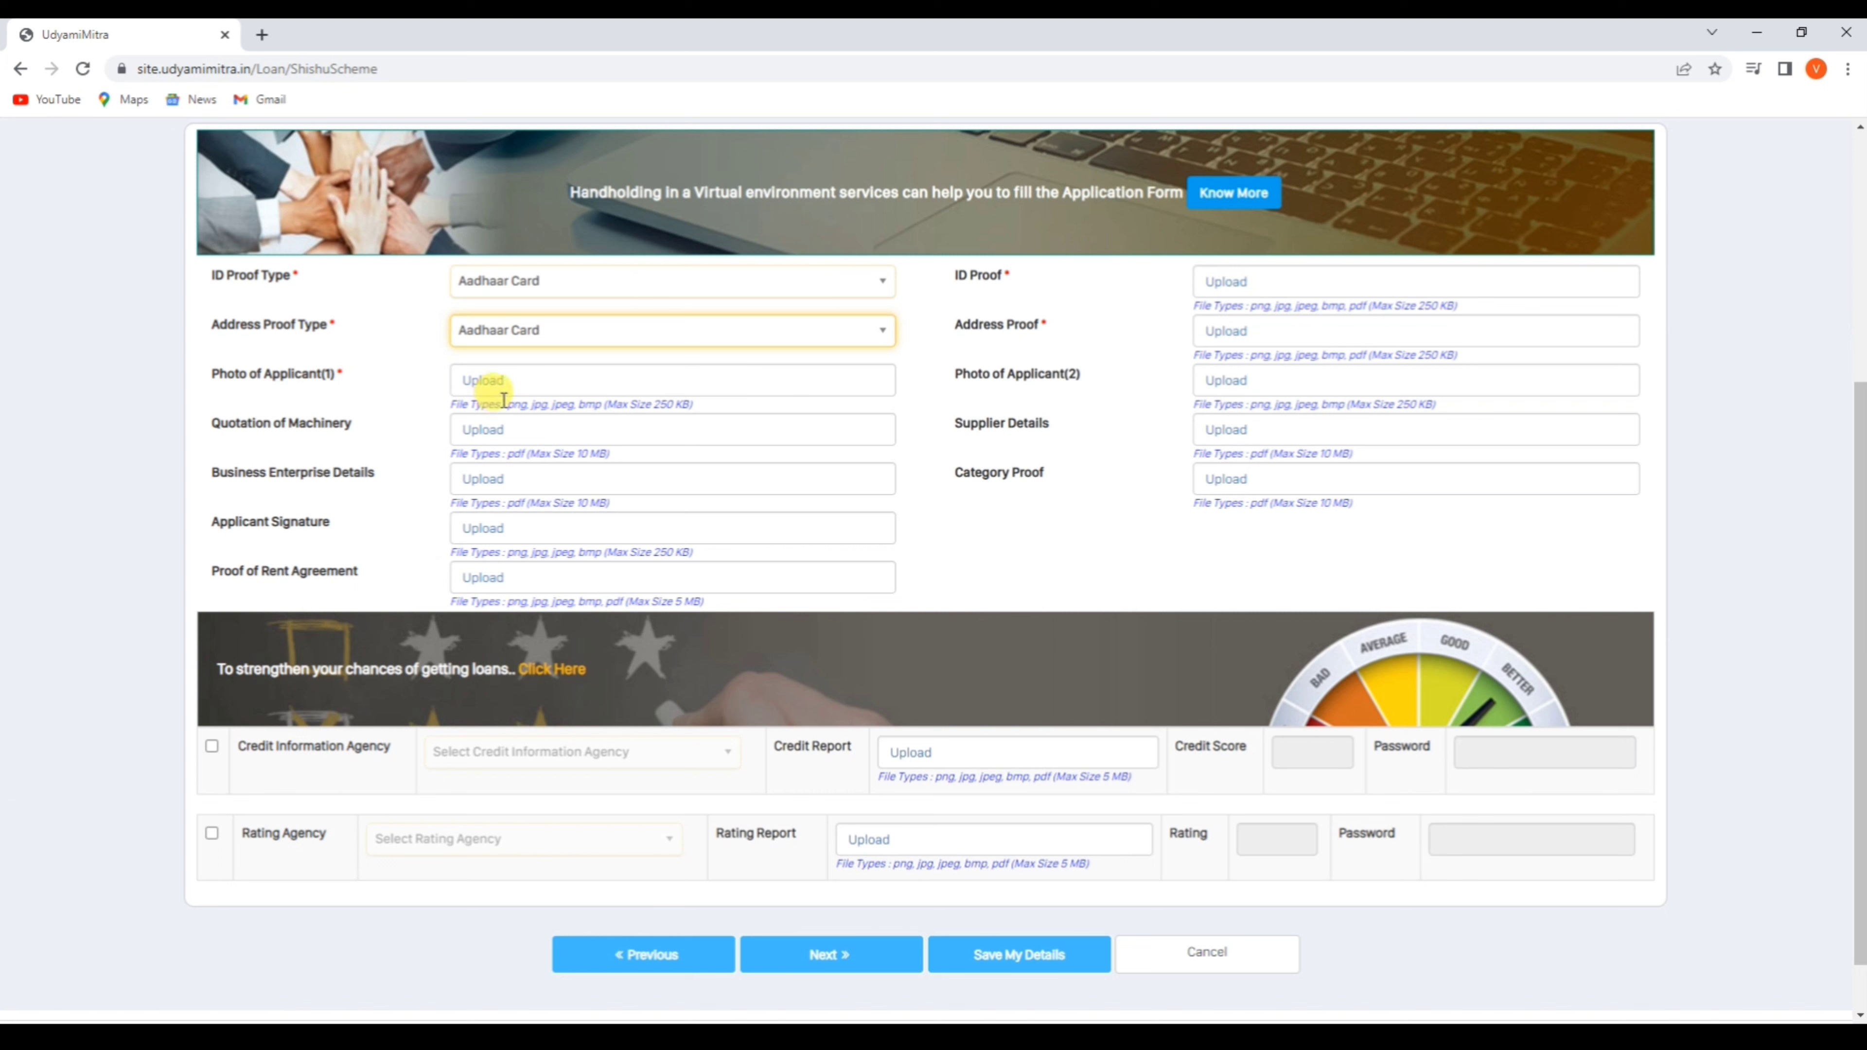
Step: Proceed to Declarations, accept the market place statement and the I Agree declaration, and submit the application details
scroll(661, 765, "down", 1)
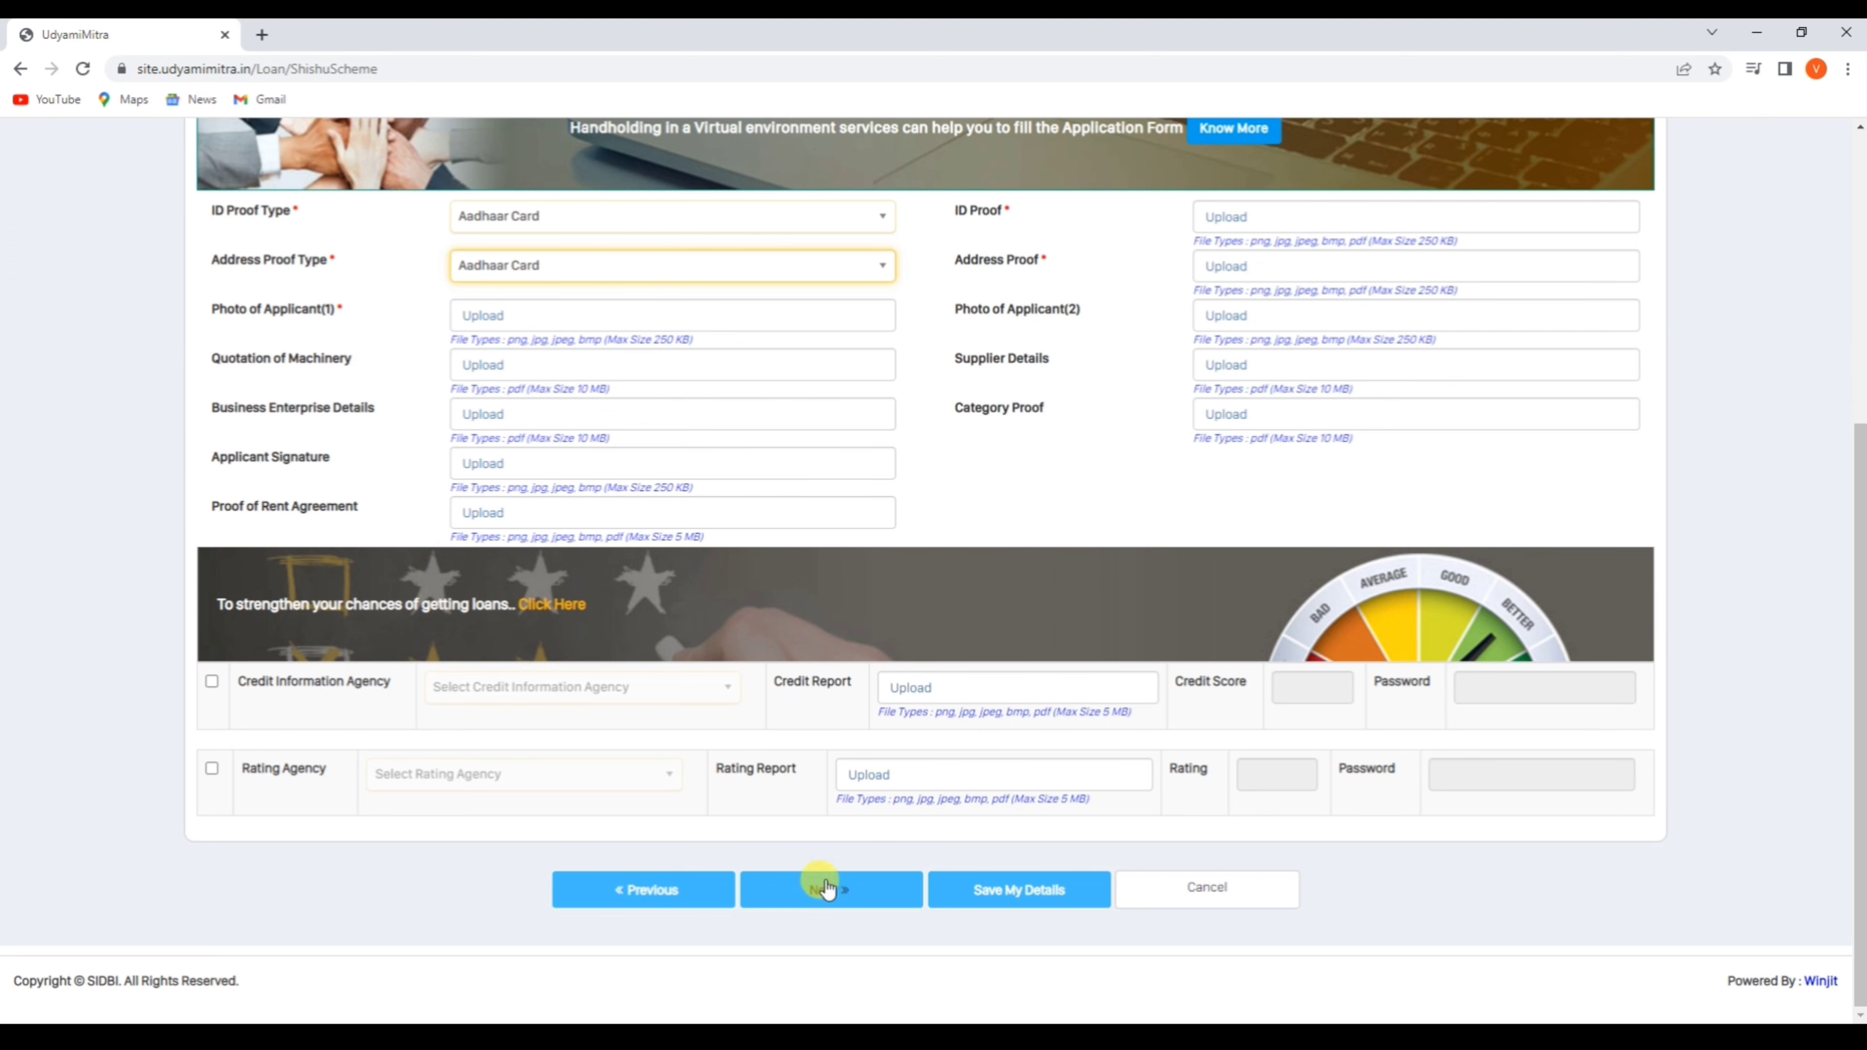
left_click(832, 903)
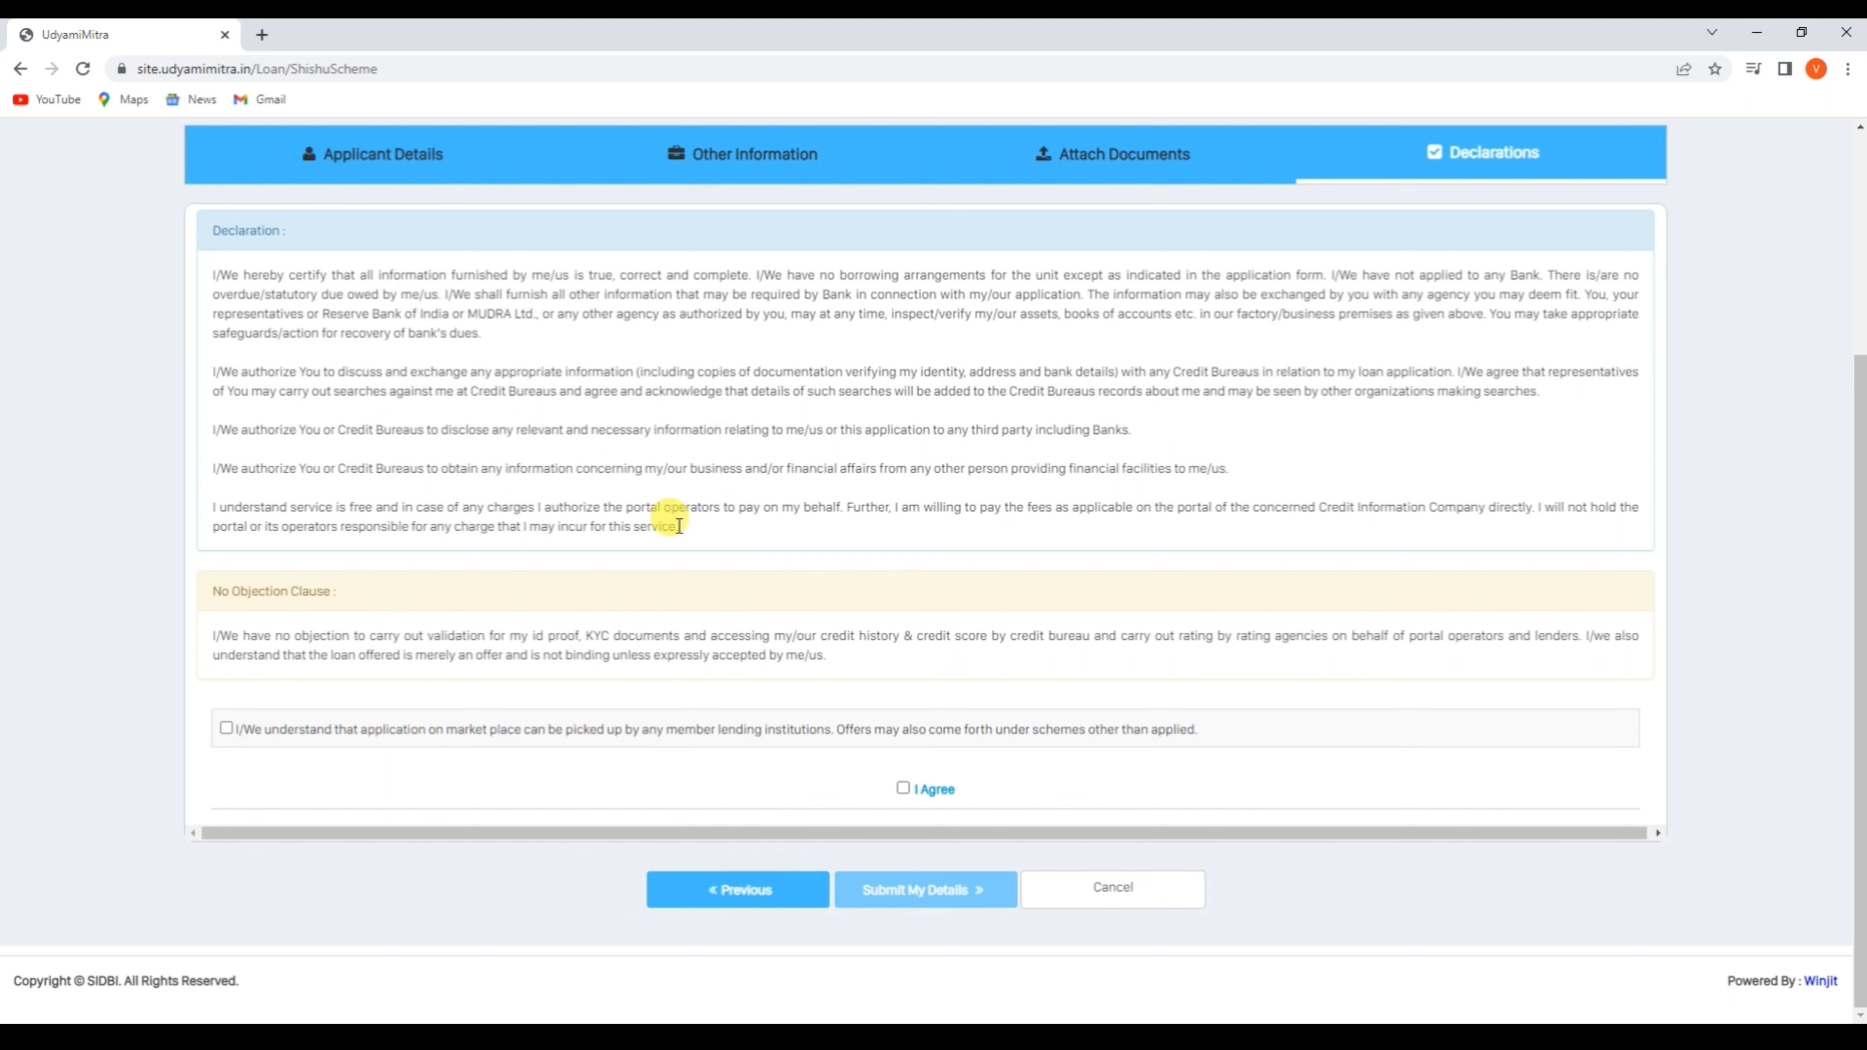
left_click(226, 730)
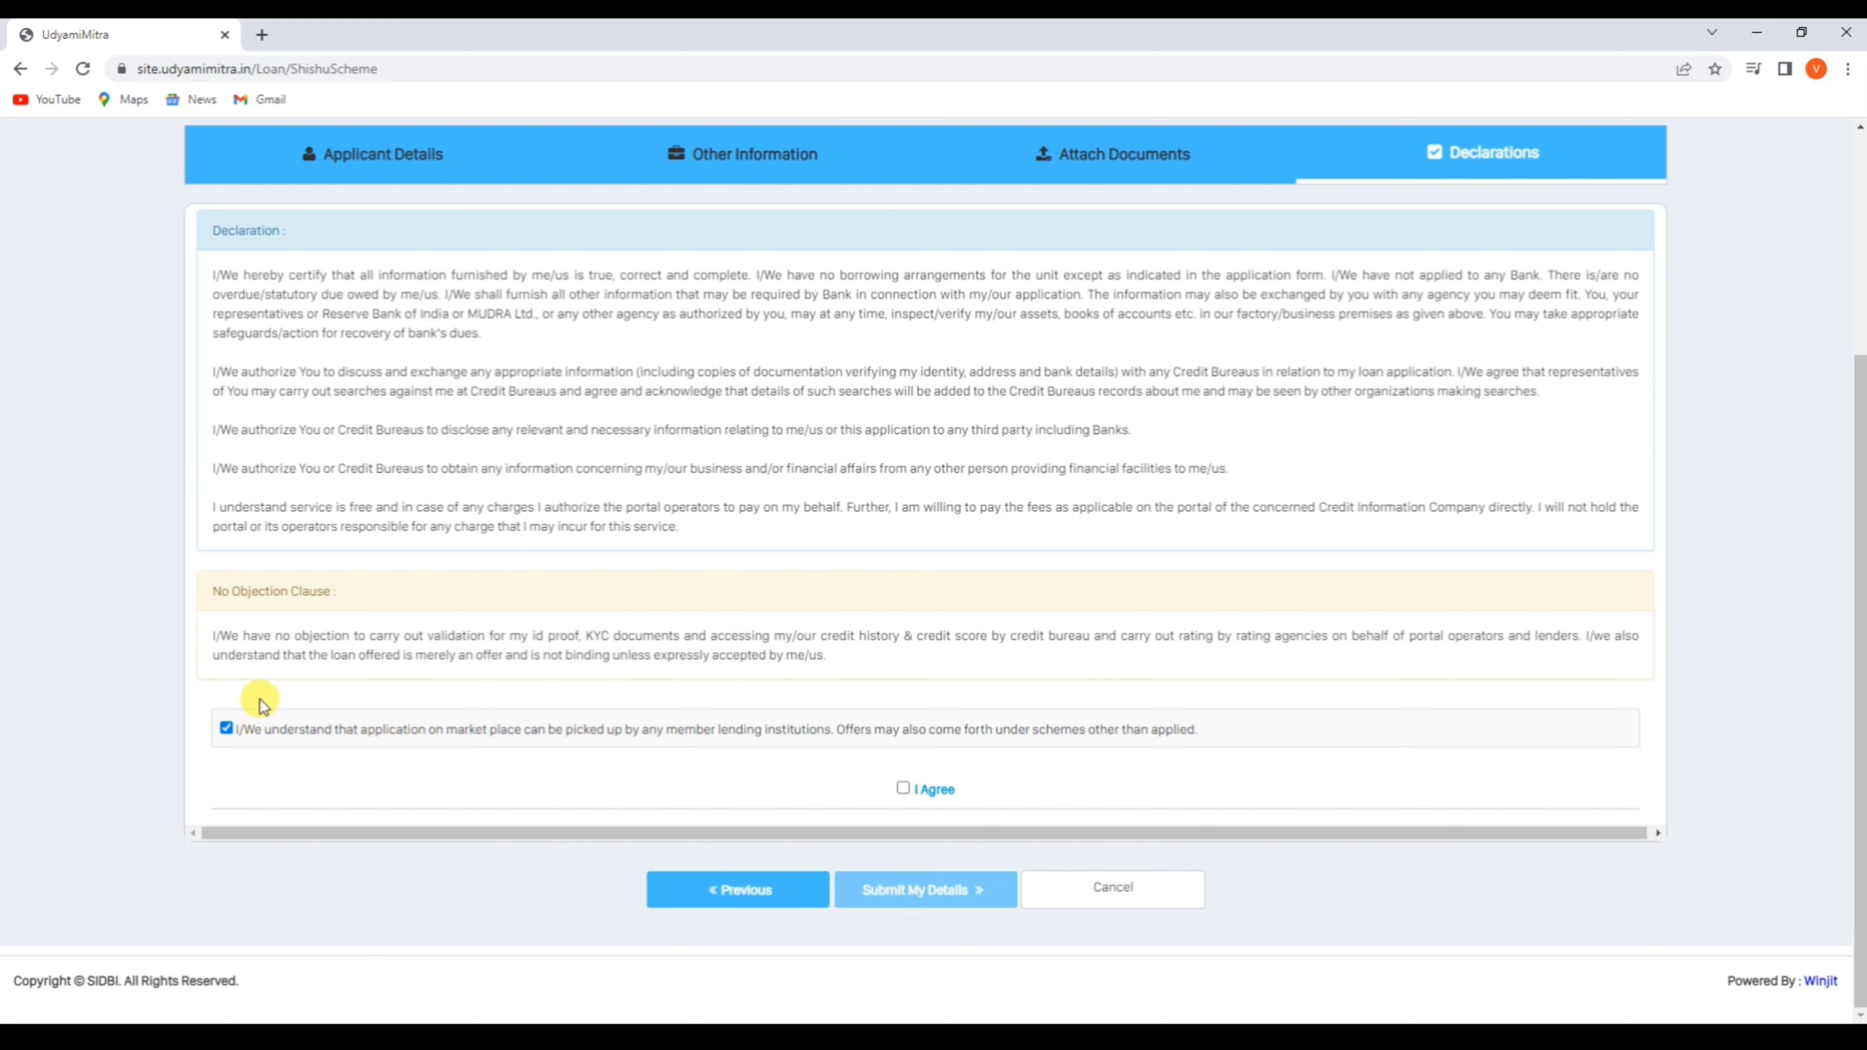
left_click(903, 790)
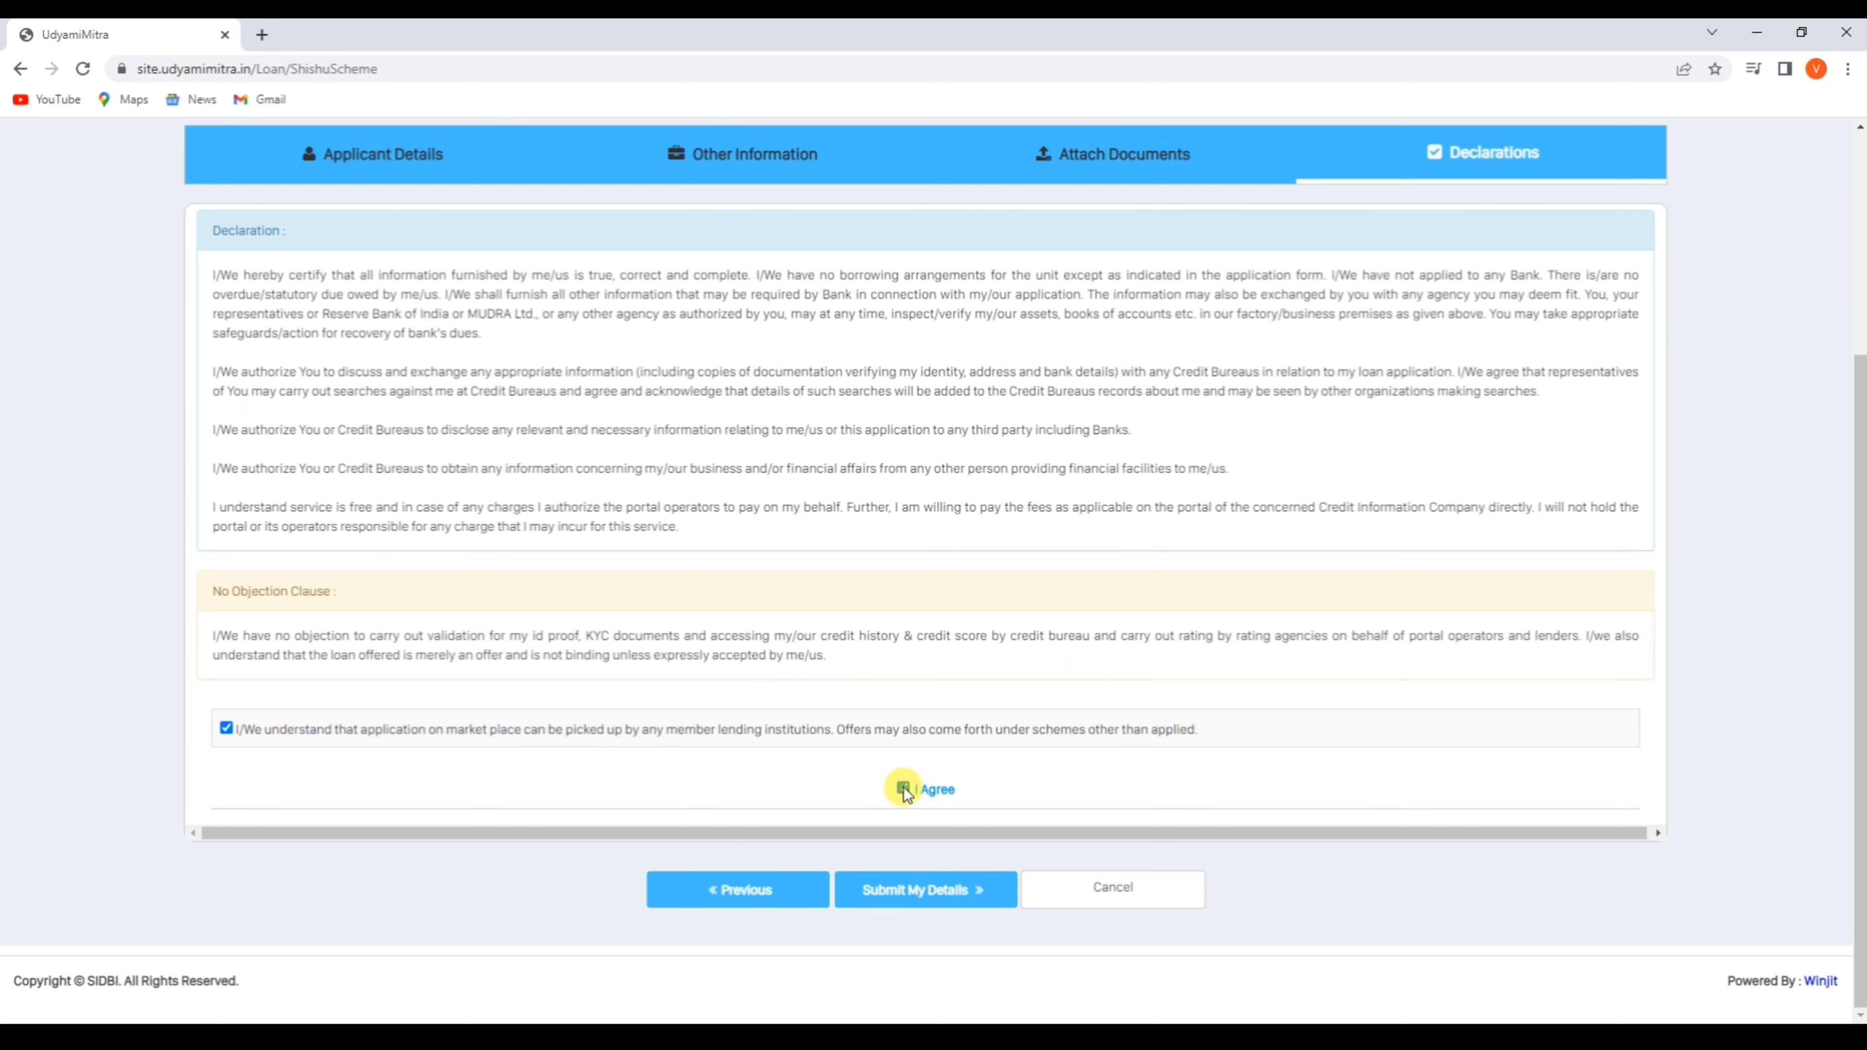
left_click(898, 891)
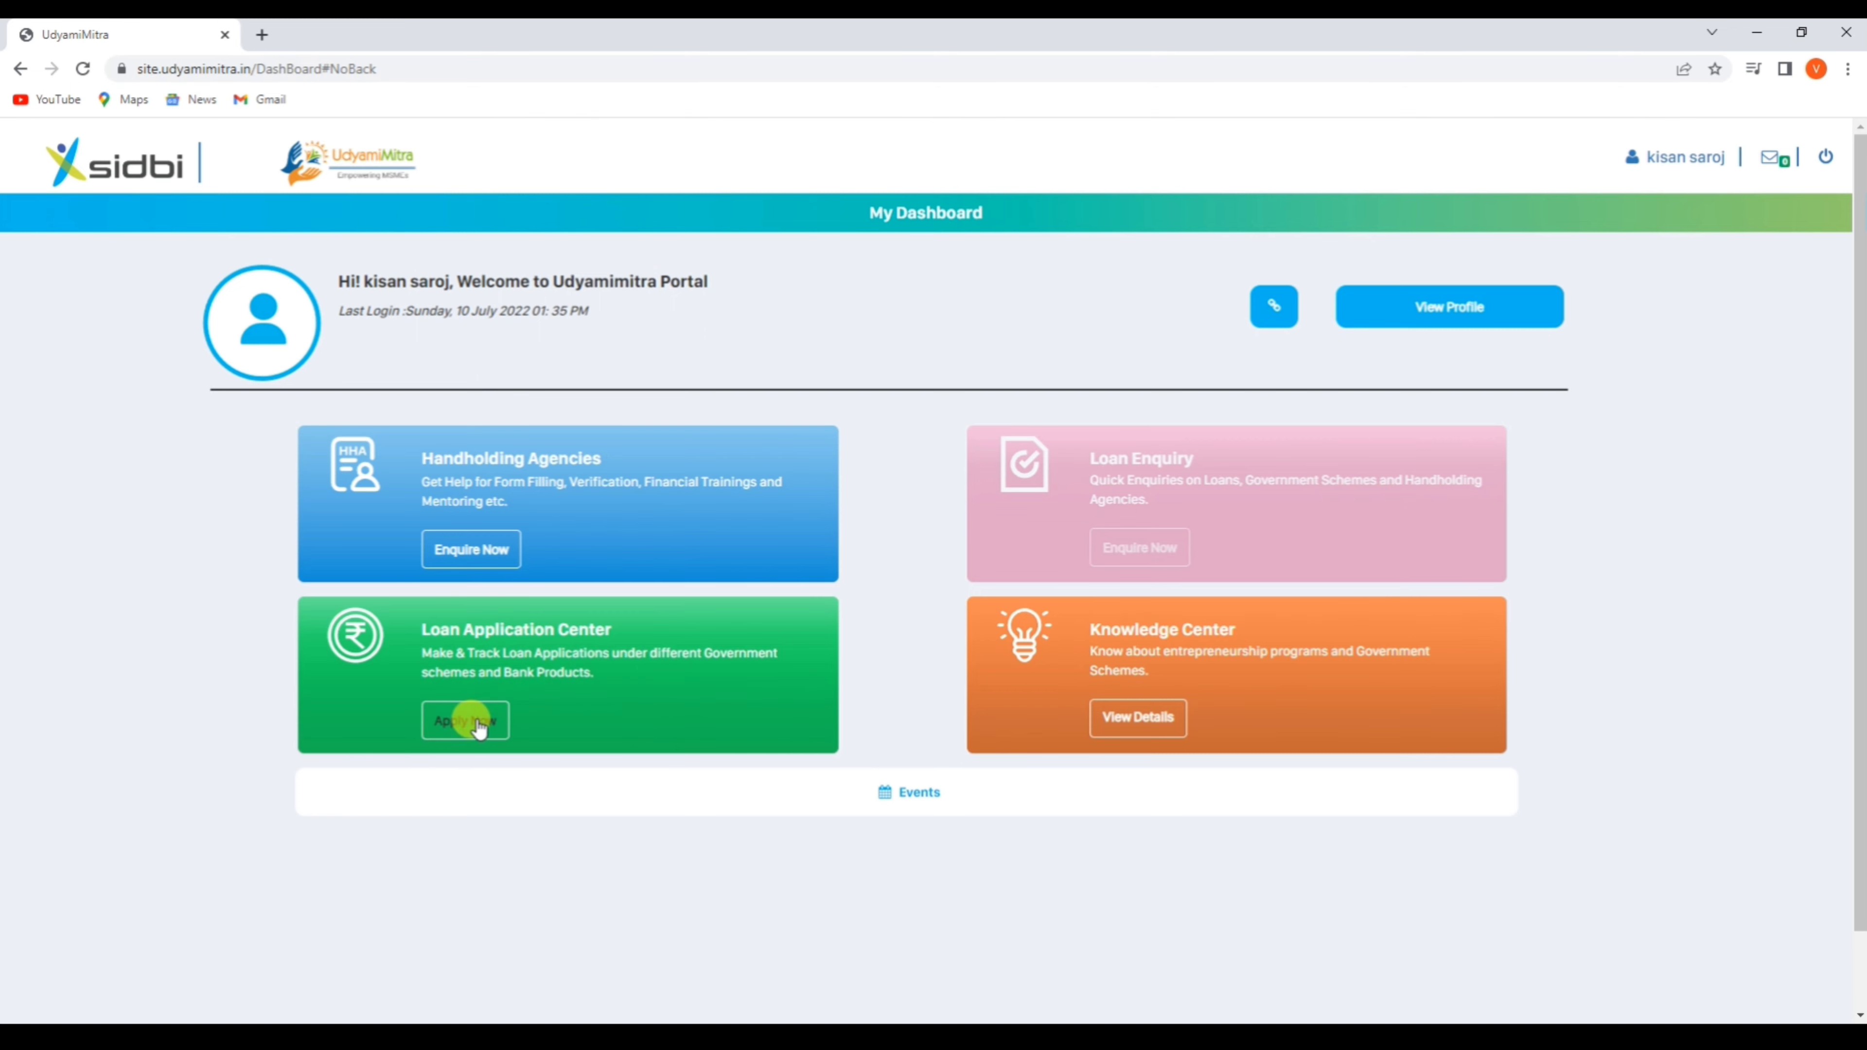
Step: Open the submitted applications in the Loan Application Center from the dashboard
left_click(478, 725)
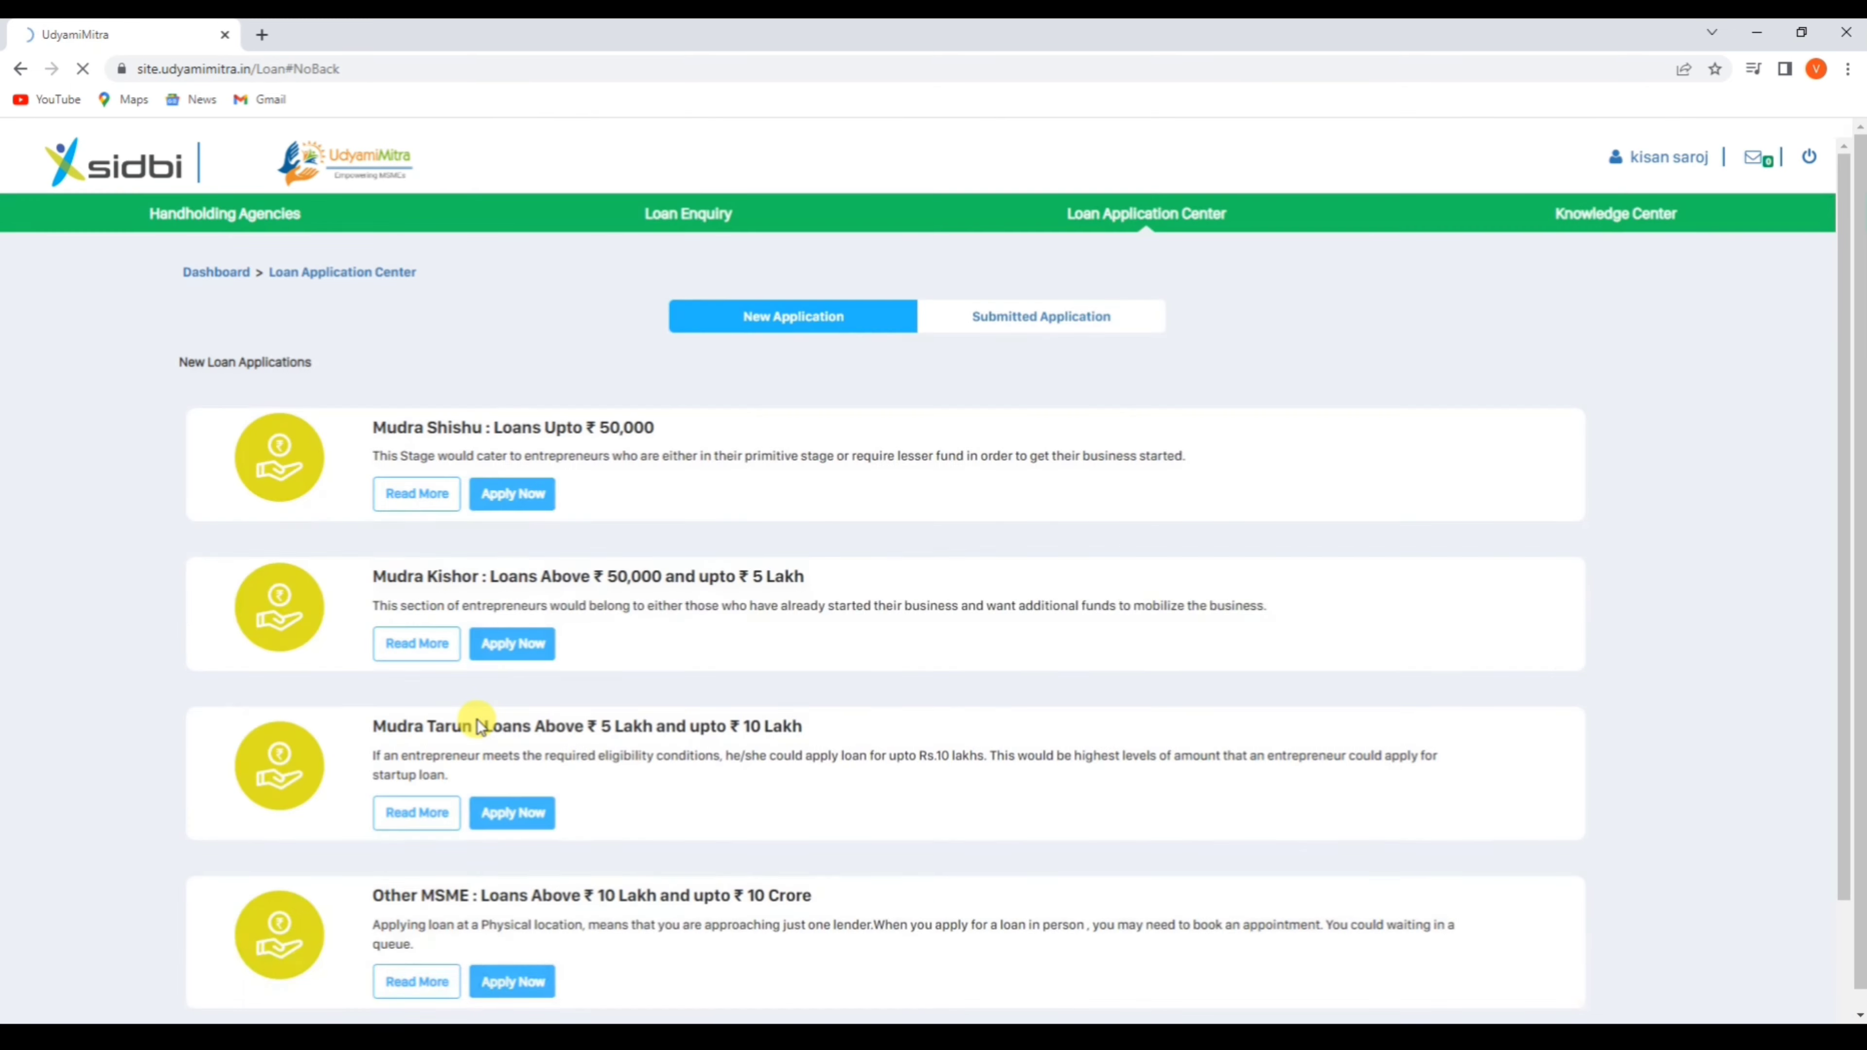
left_click(1026, 322)
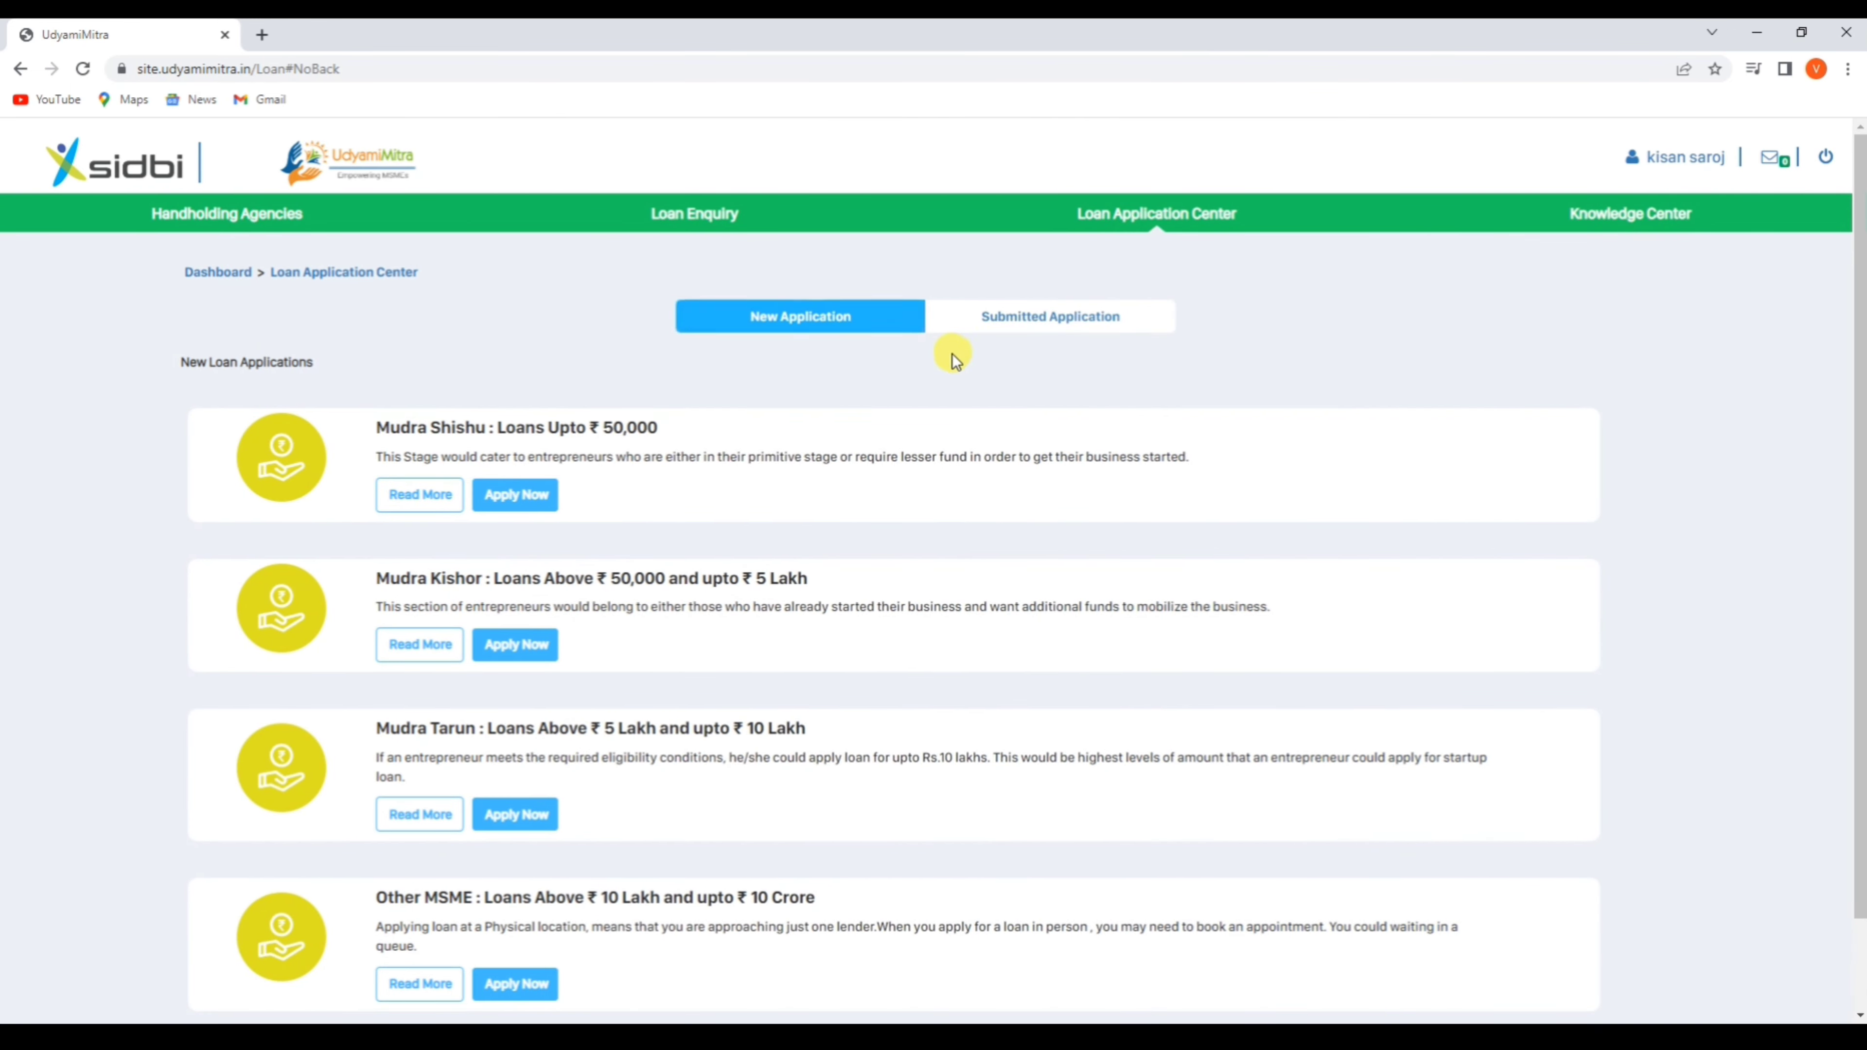